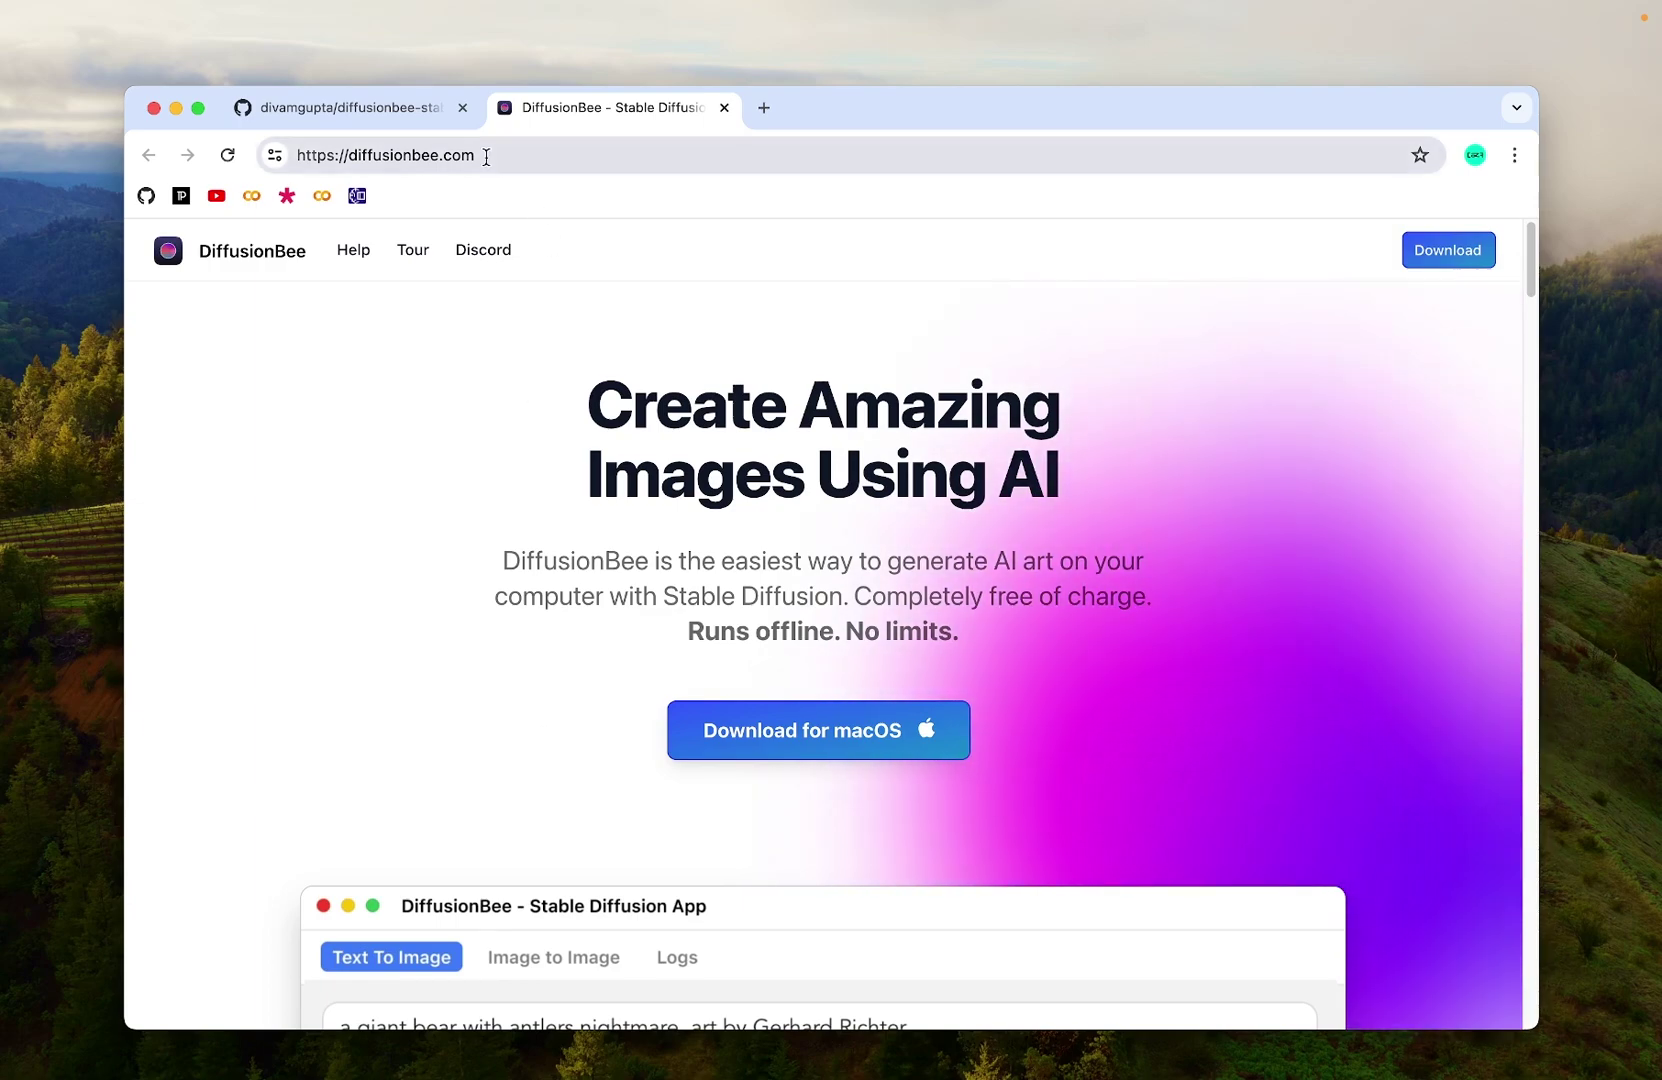
- Review the DiffusionBee homepage's feature list, covering image generation, in-painting, out-painting, upscaling, custom models and advanced options
click(486, 155)
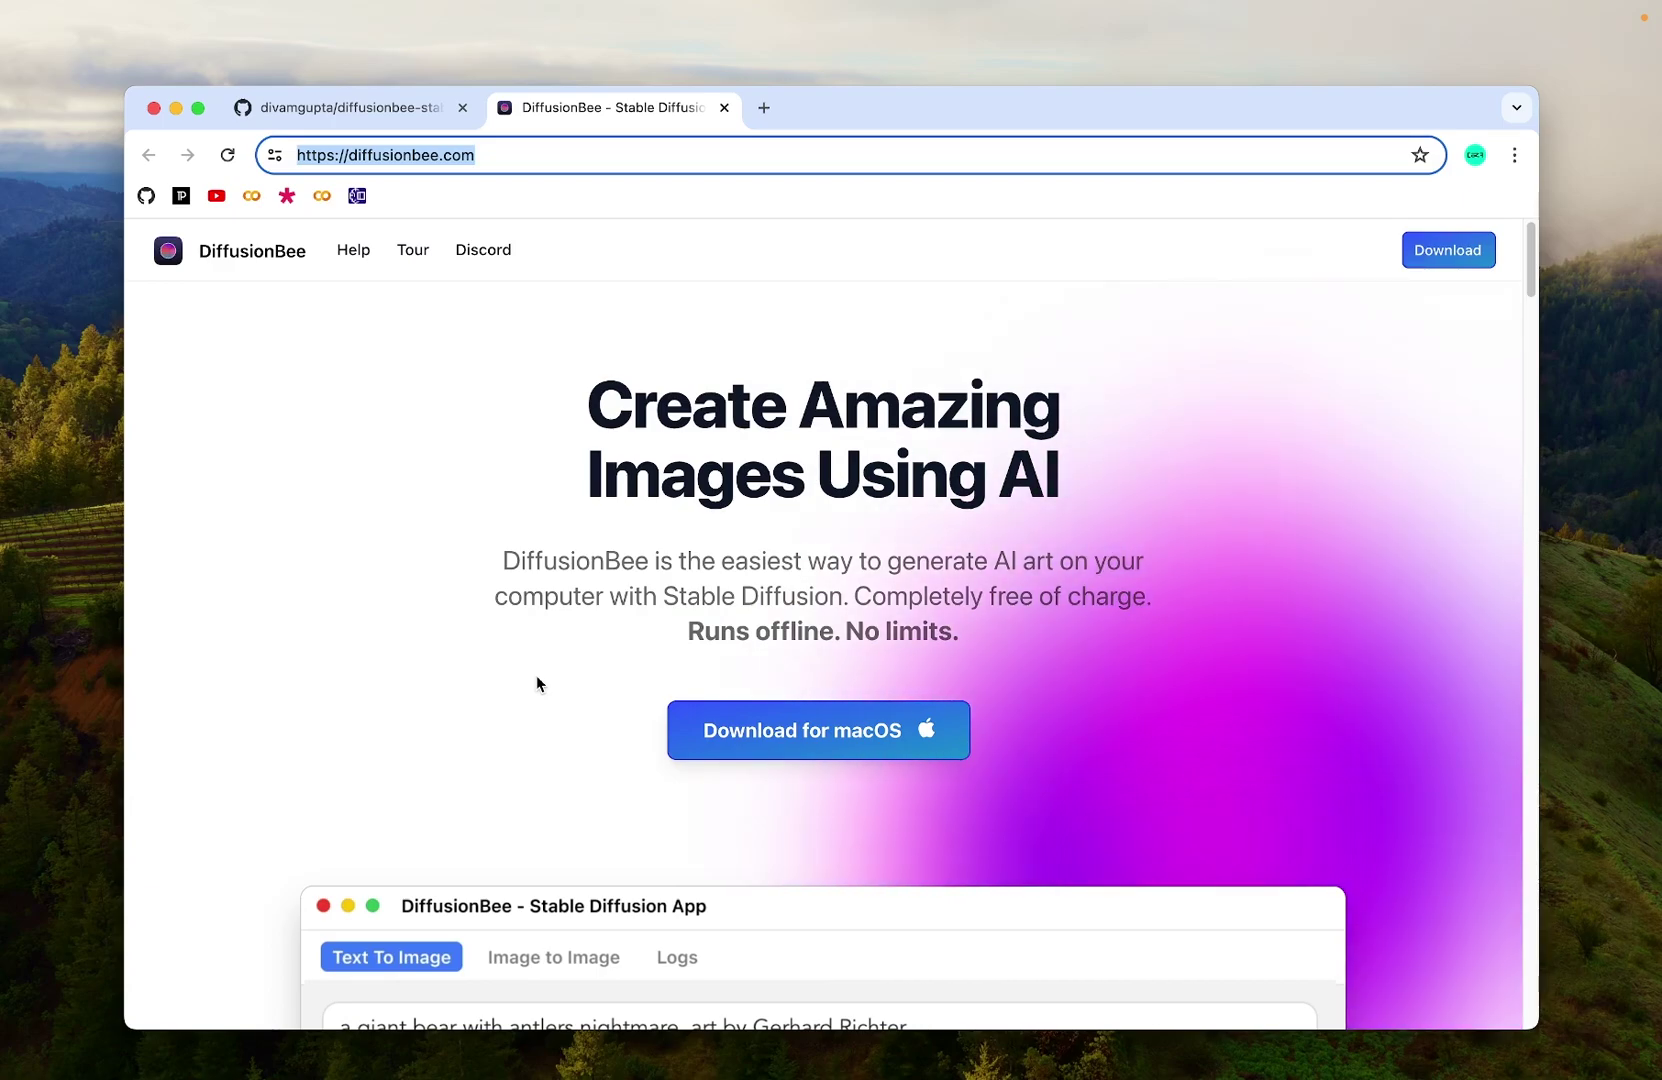
scroll(536, 683, down, 5)
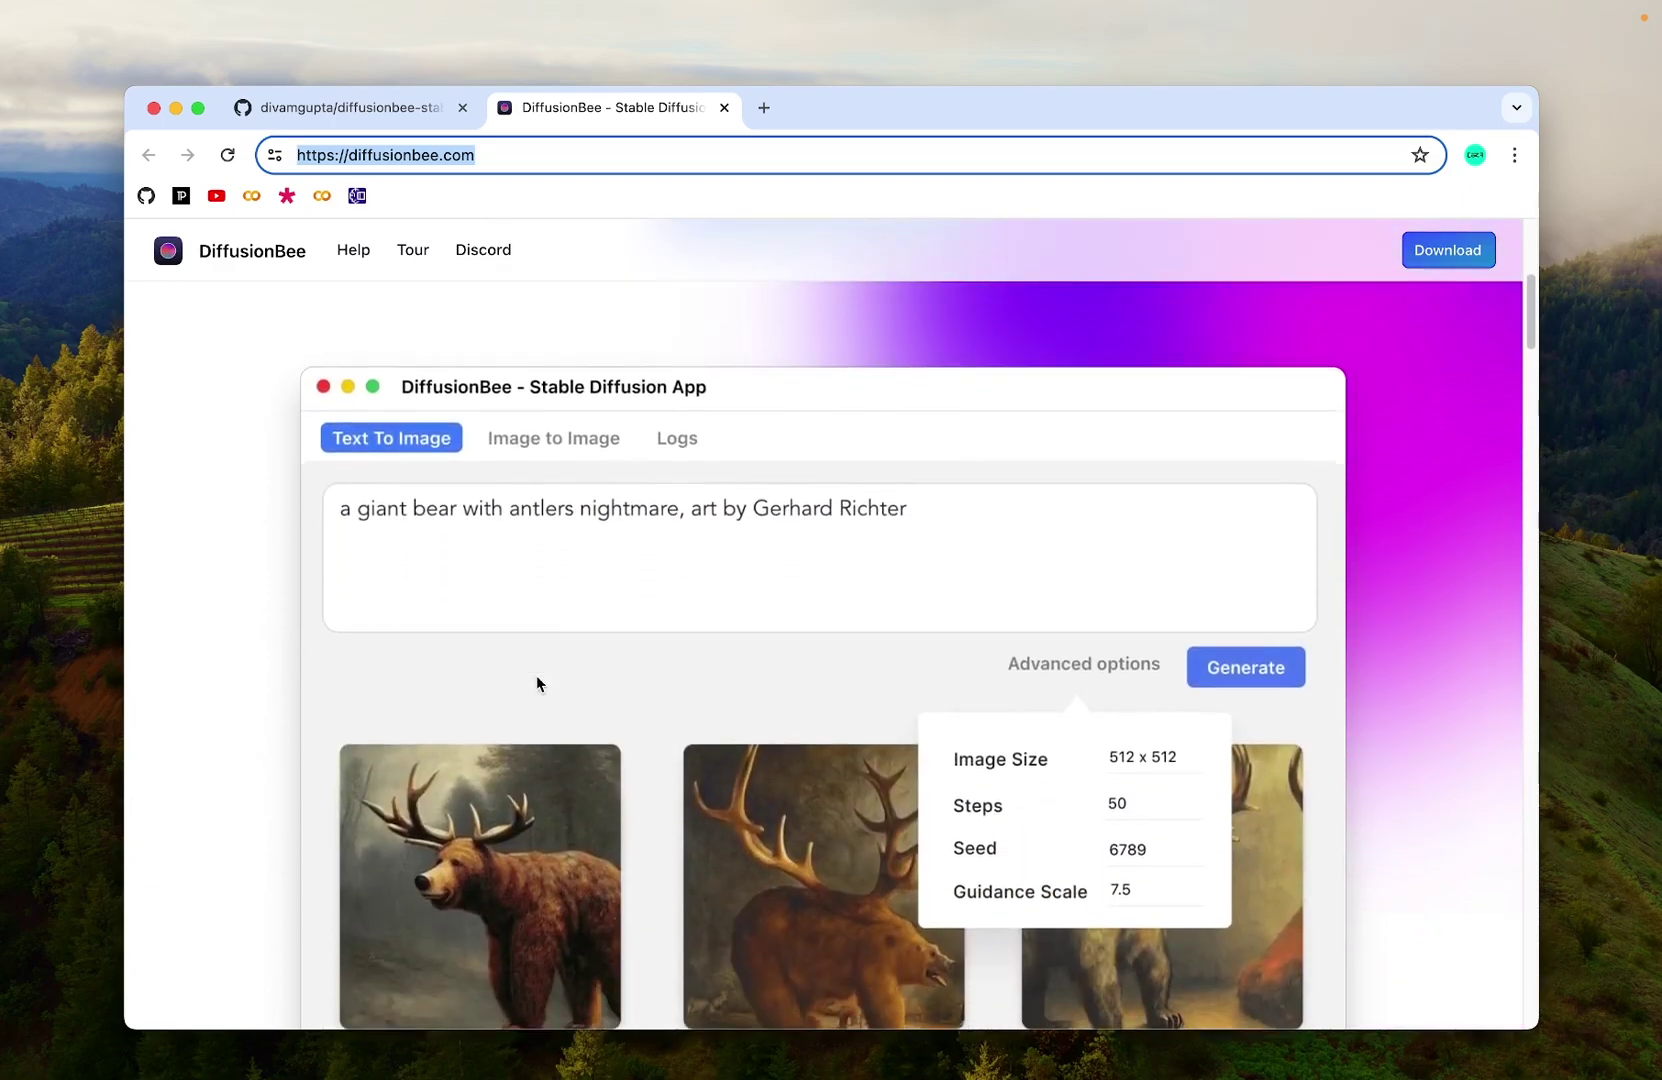
scroll(536, 683, down, 8)
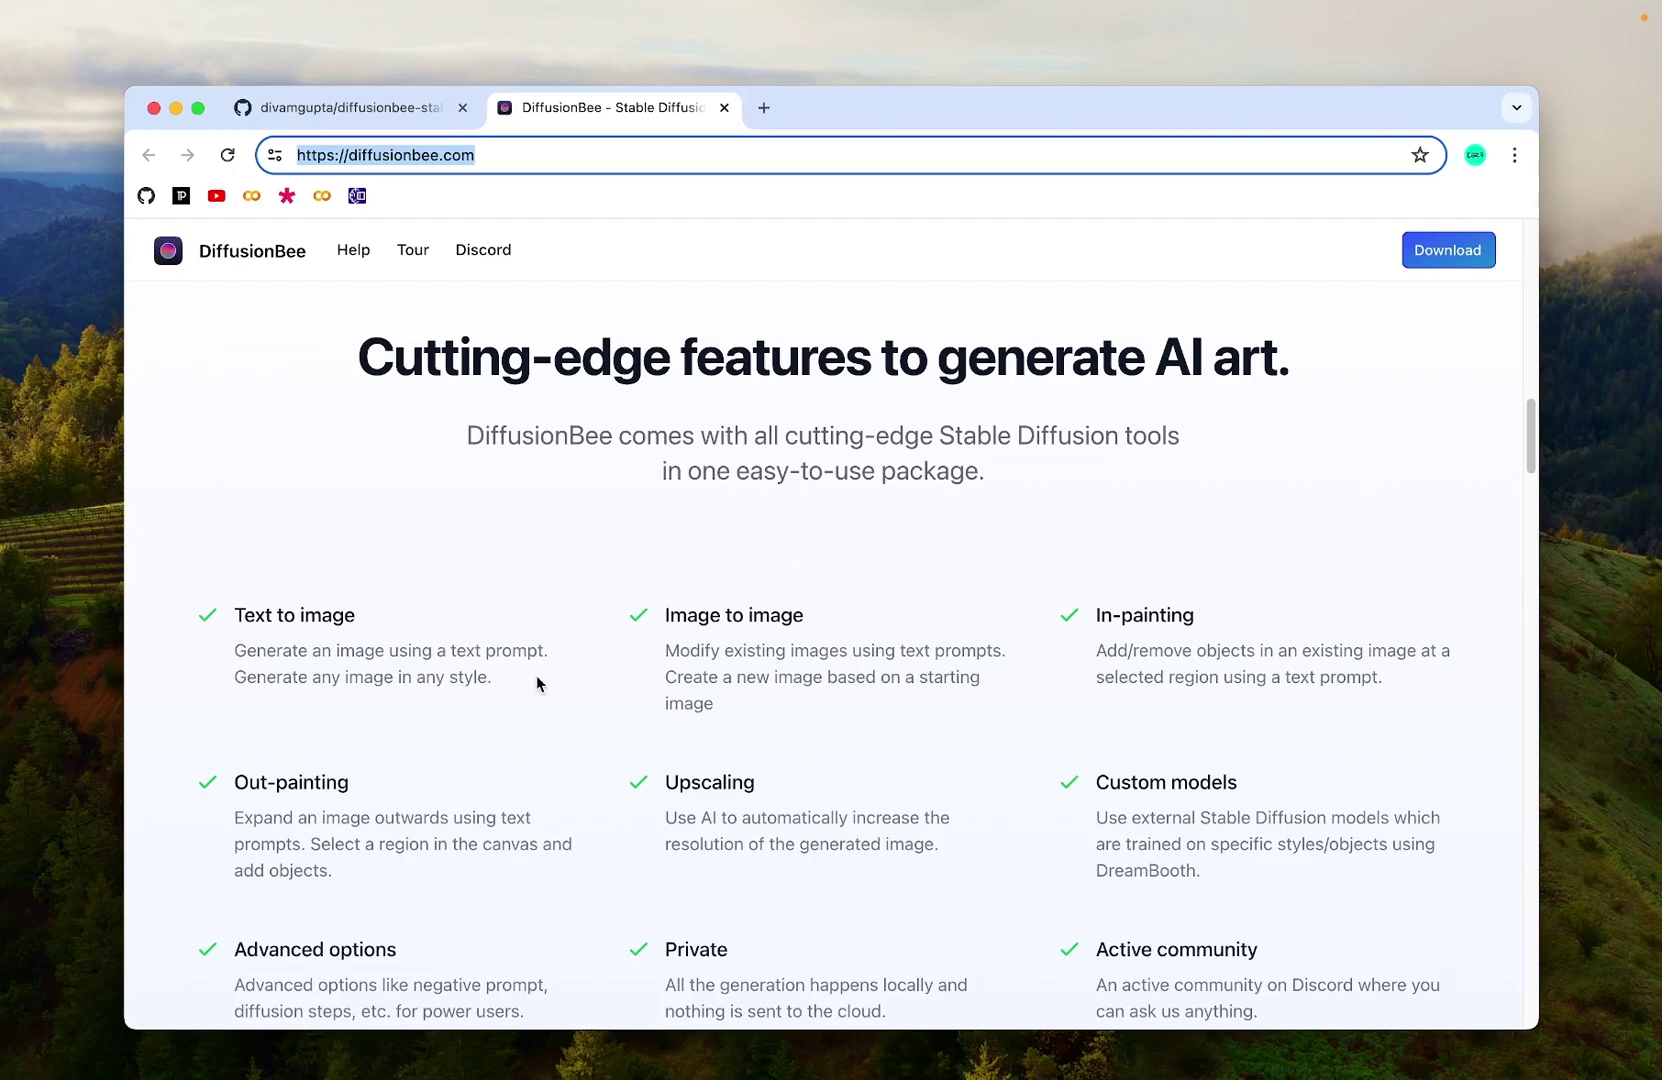
scroll(536, 683, down, 3)
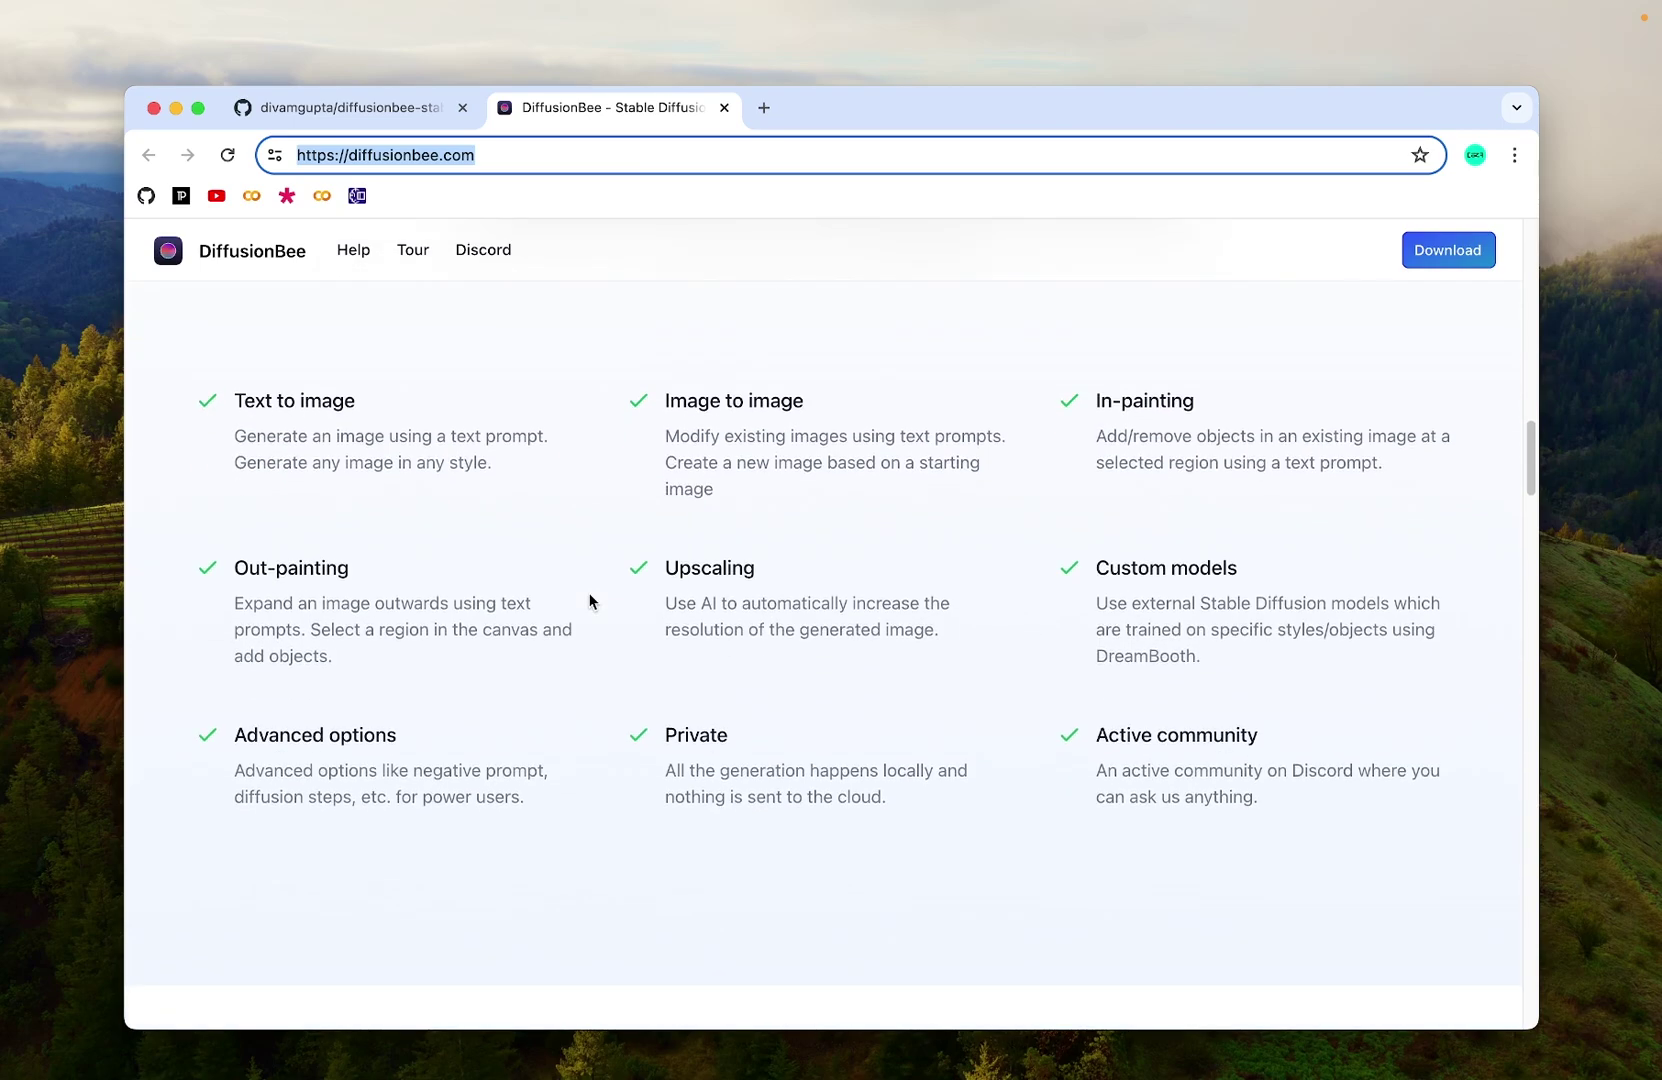
drag(237, 398, 361, 399)
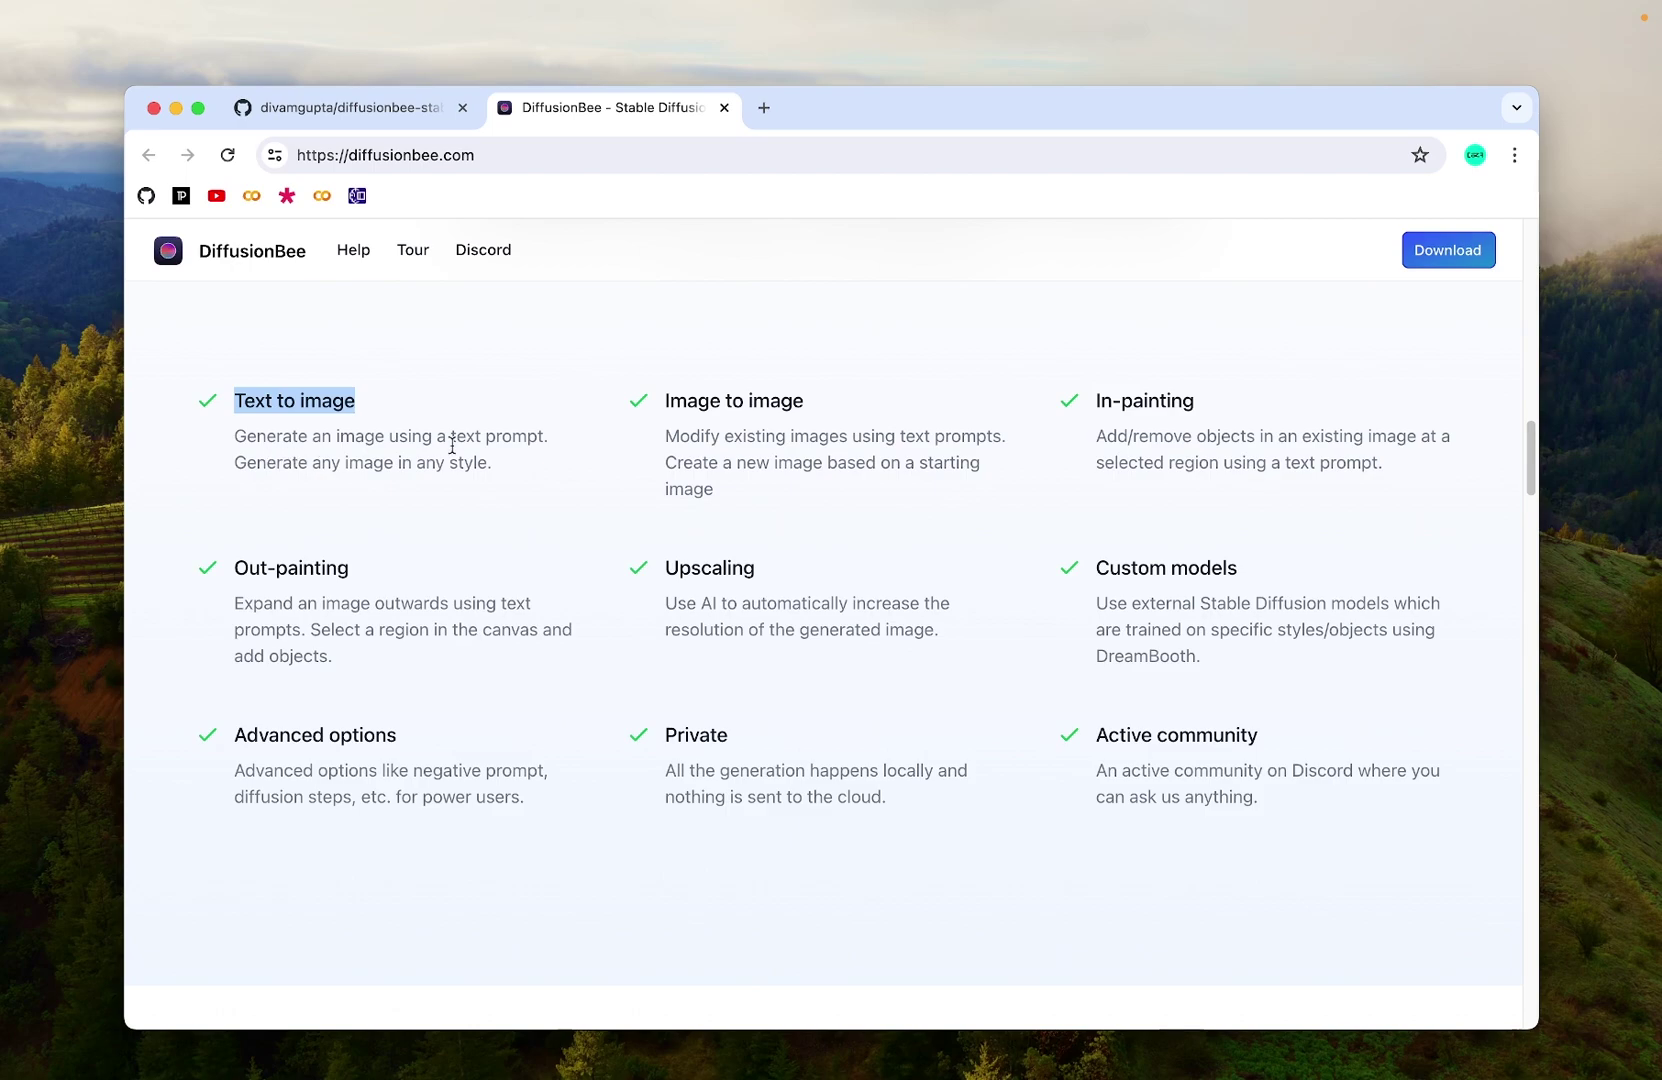
drag(664, 400, 849, 410)
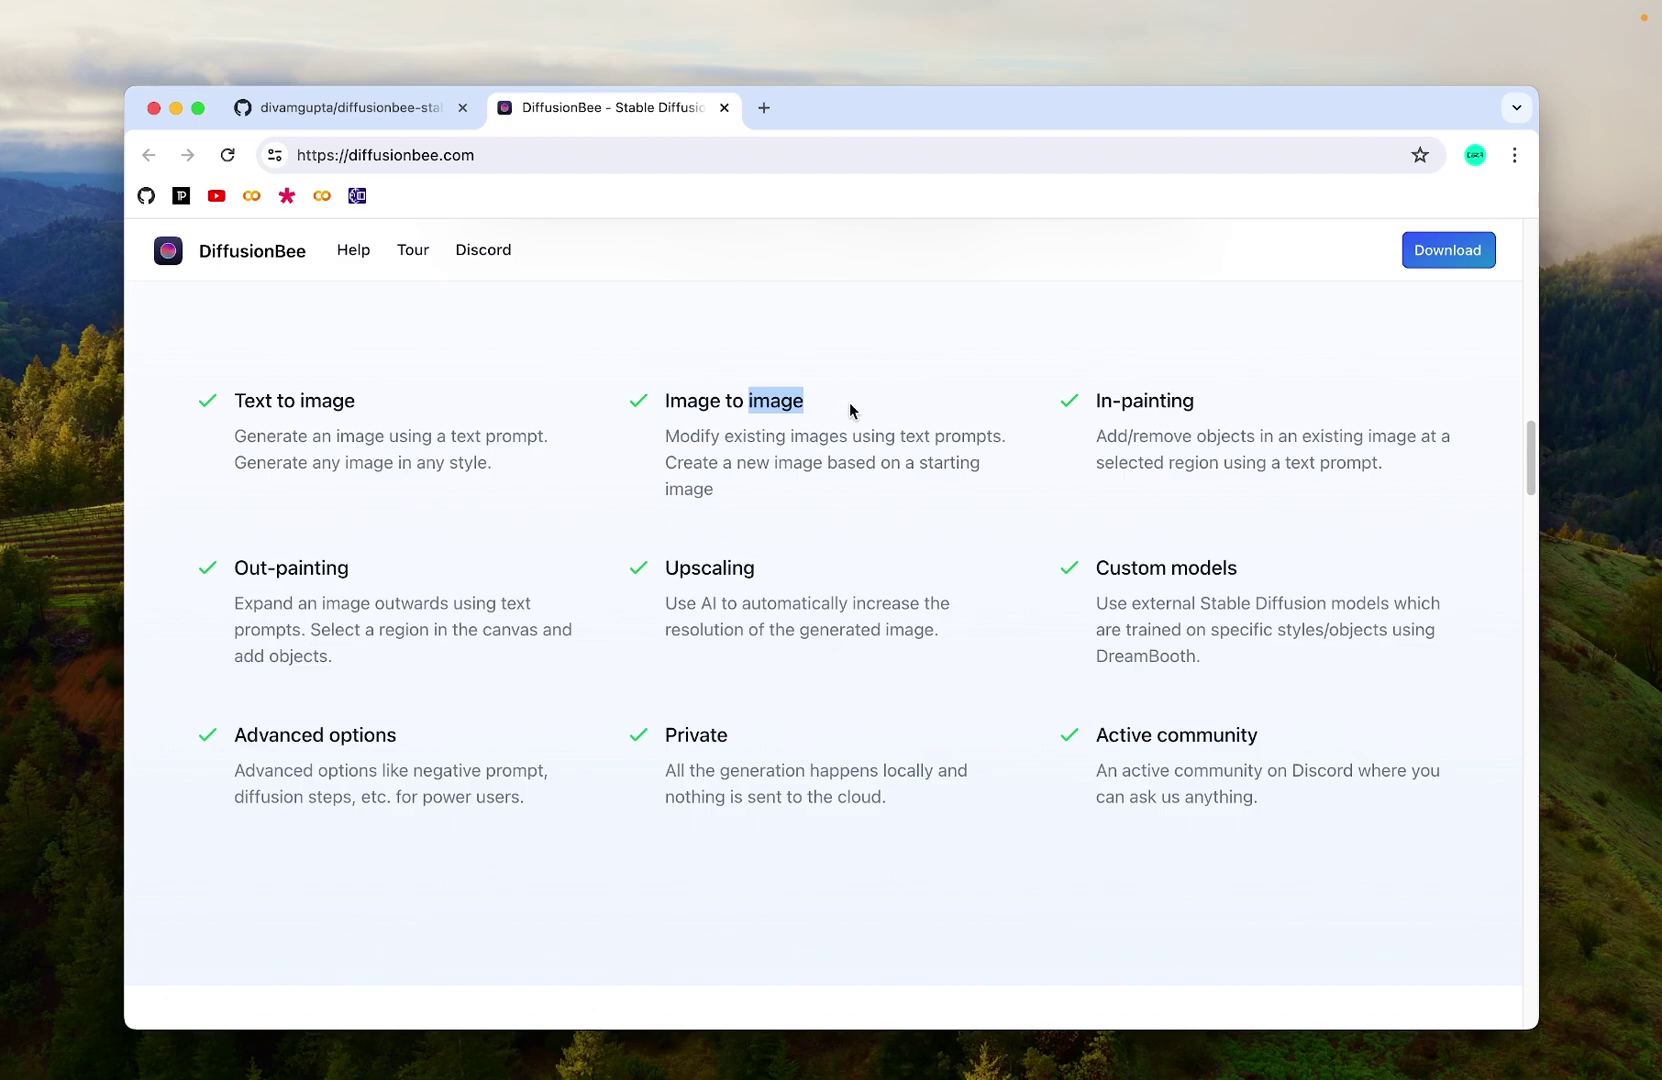
drag(1097, 400, 1202, 410)
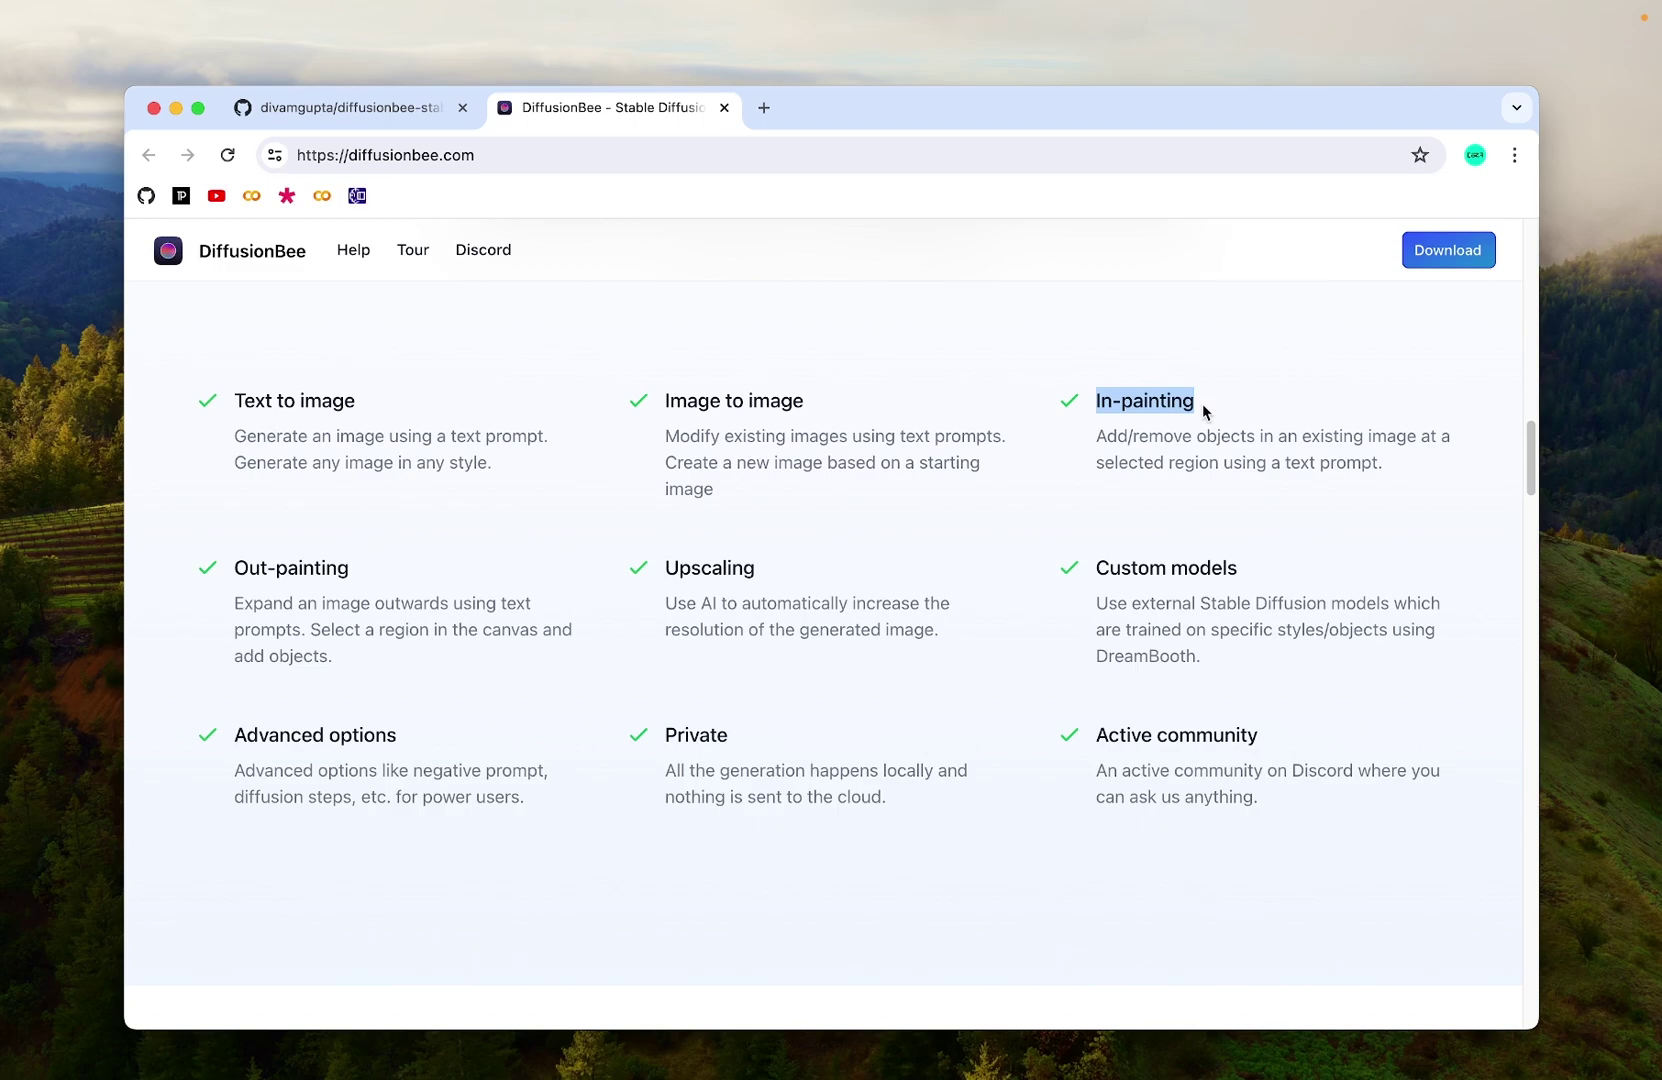
drag(233, 567, 358, 570)
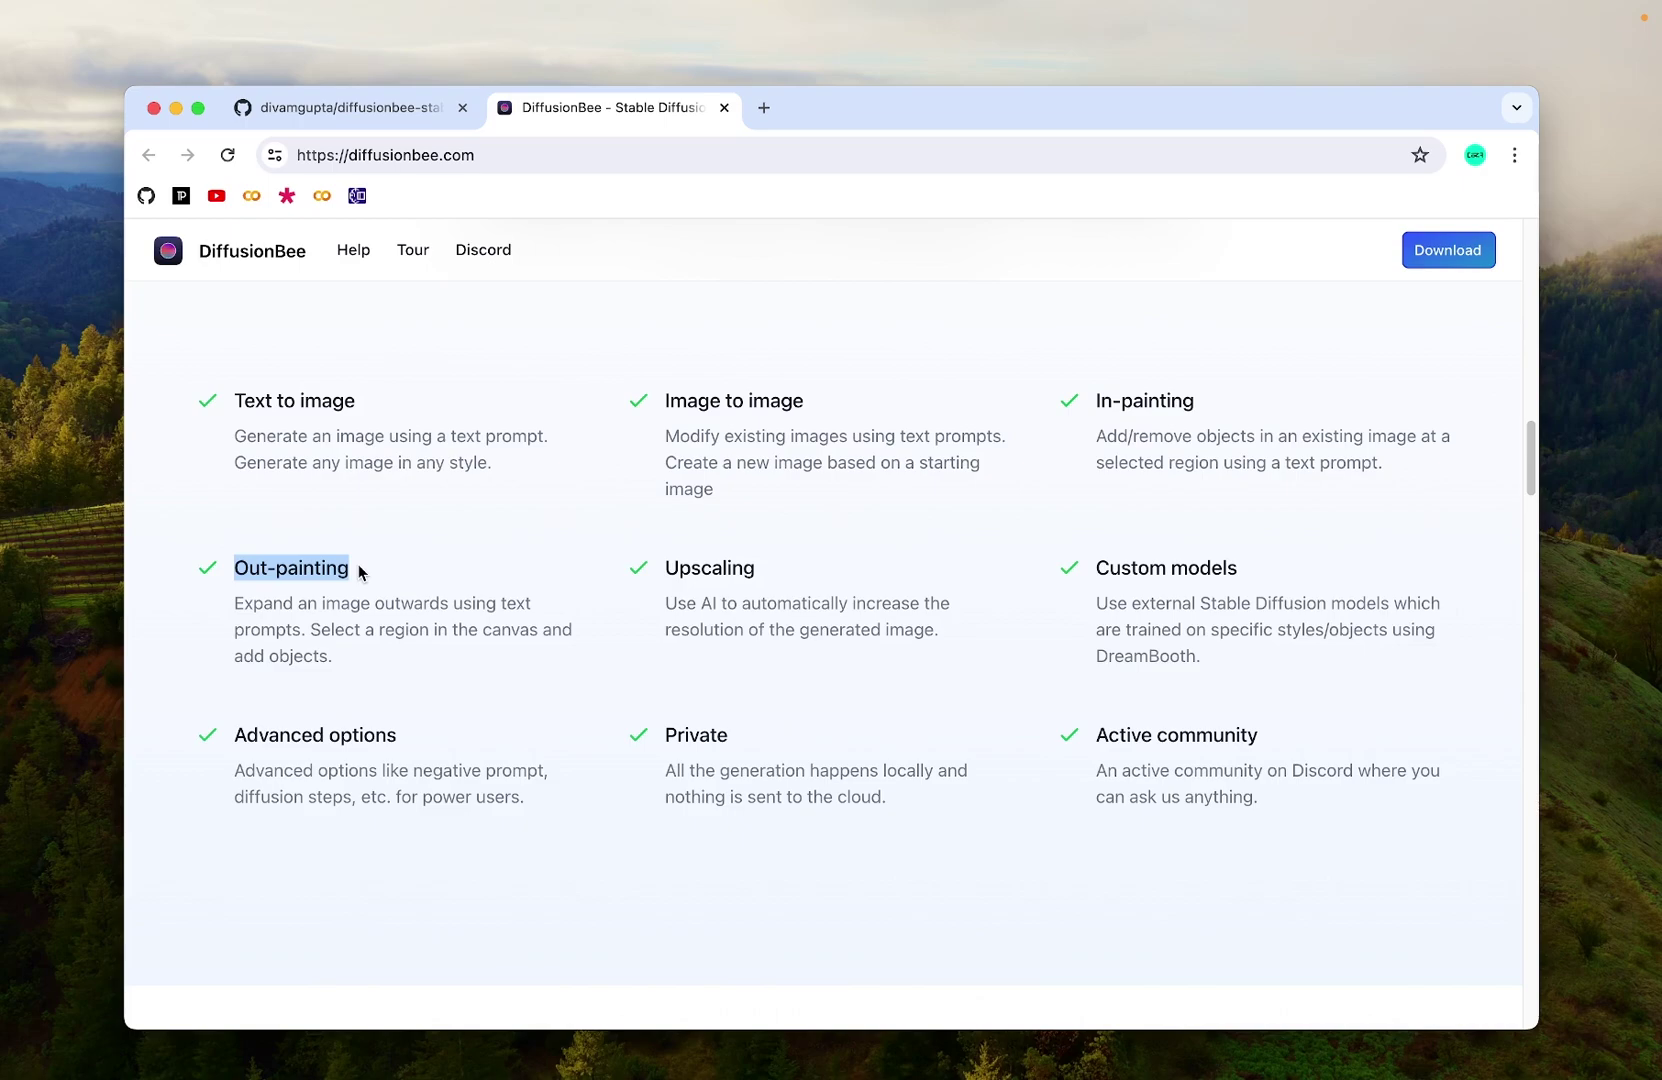
drag(665, 568, 758, 573)
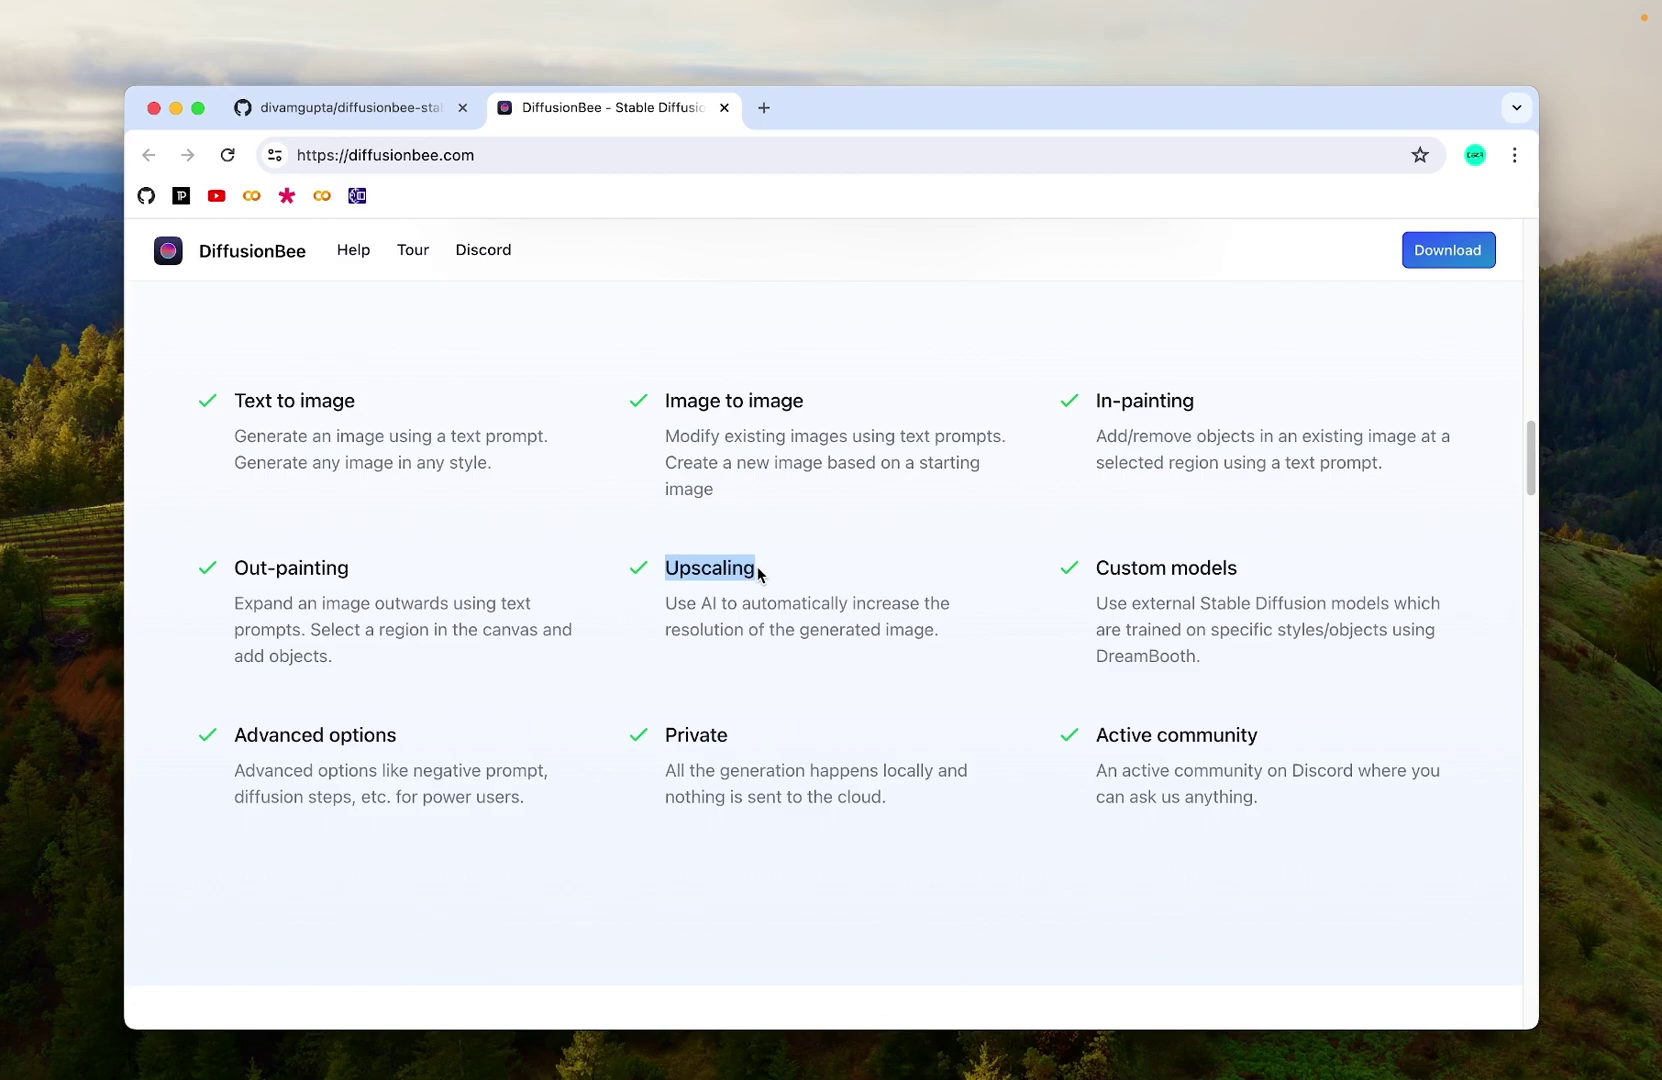
drag(1099, 568, 1243, 578)
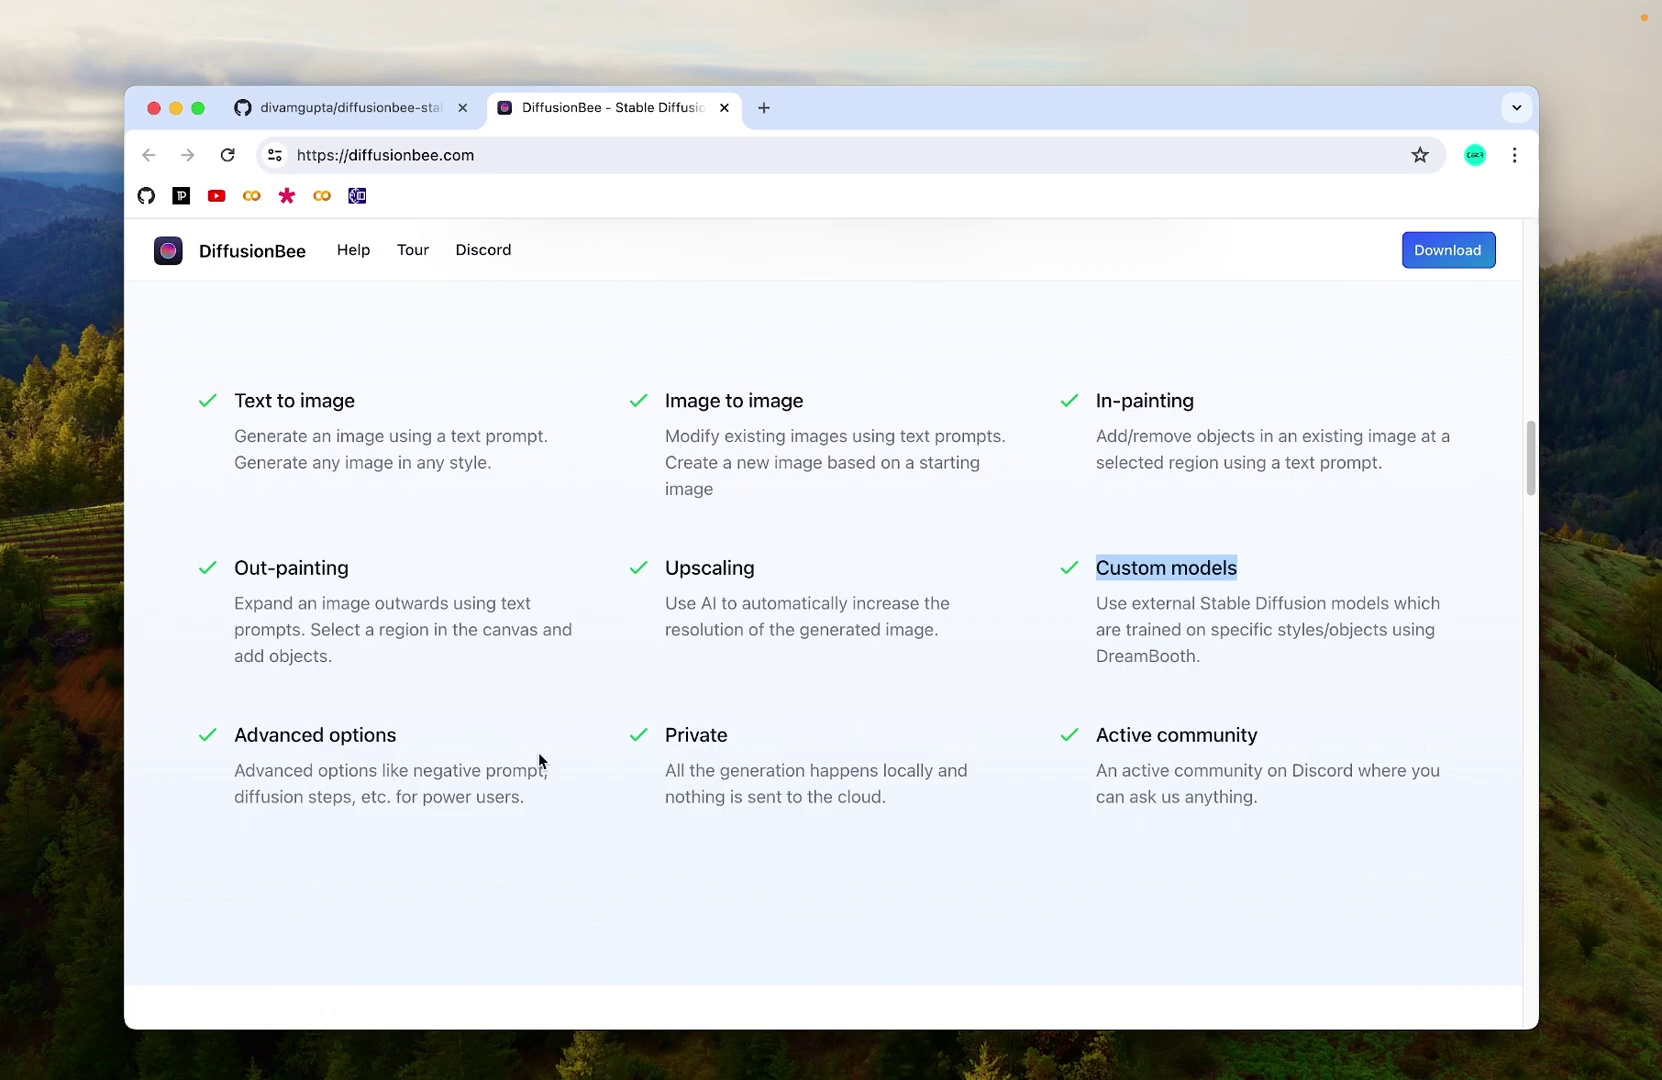
drag(414, 773, 532, 771)
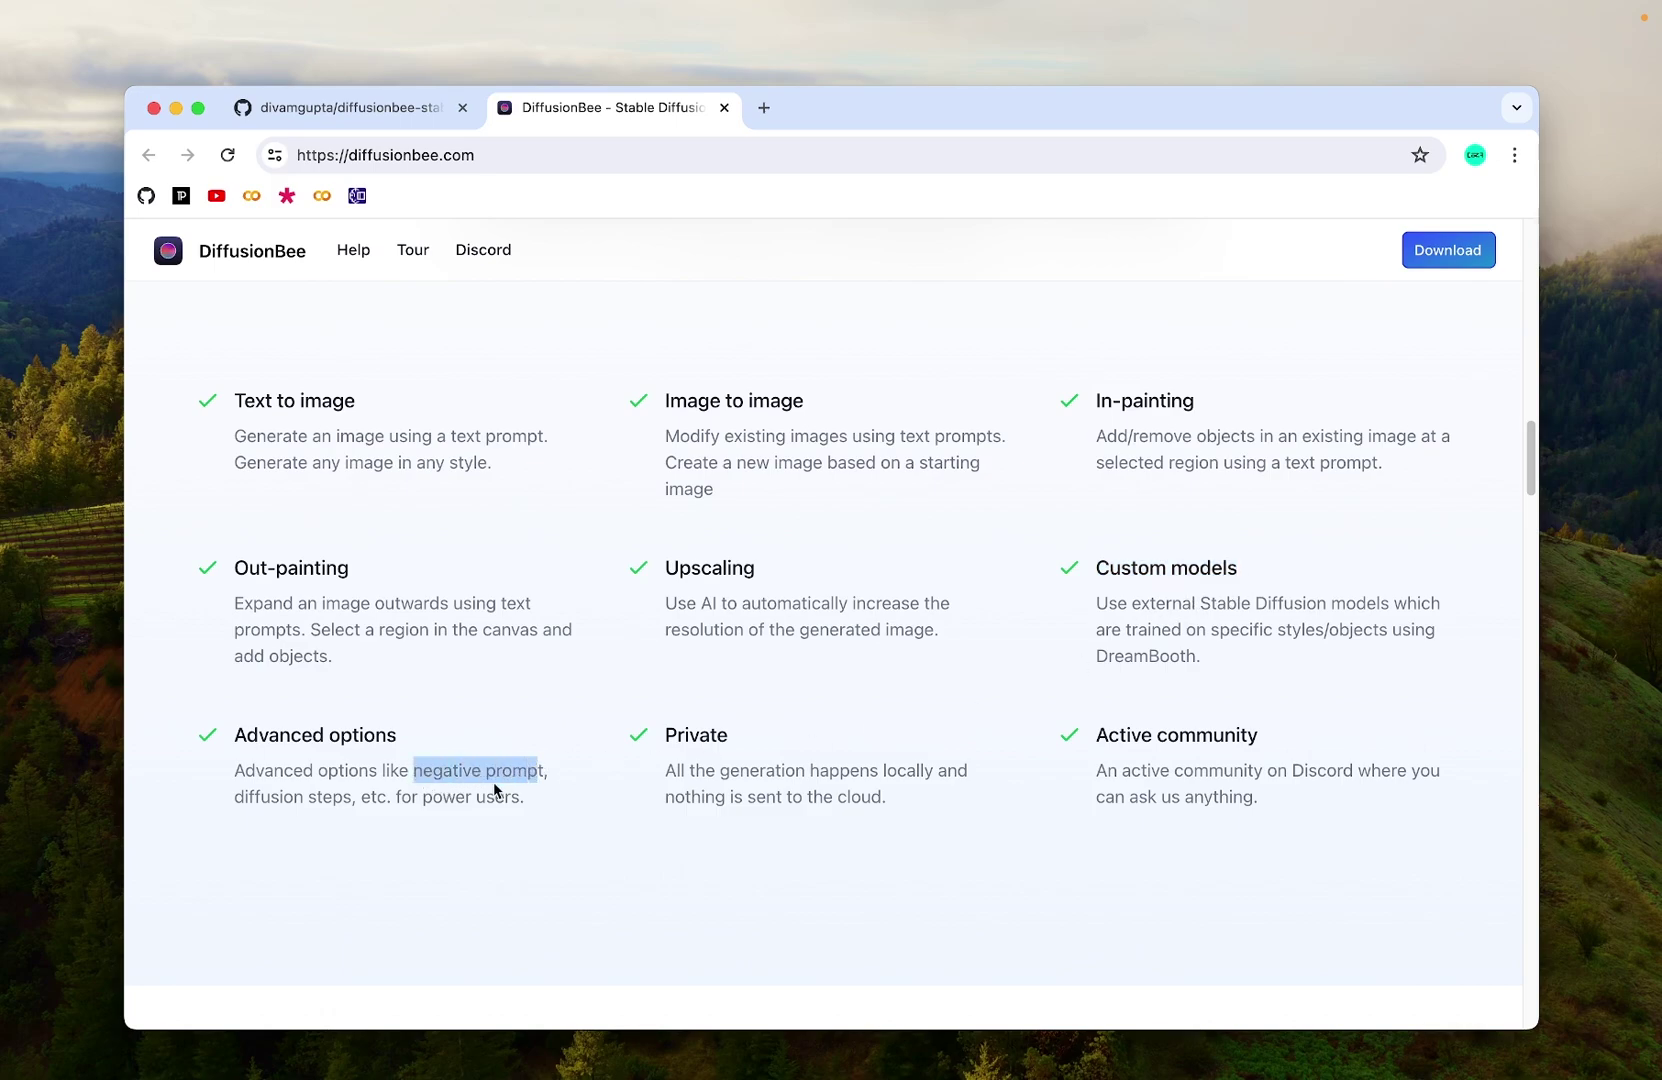
drag(235, 796, 405, 795)
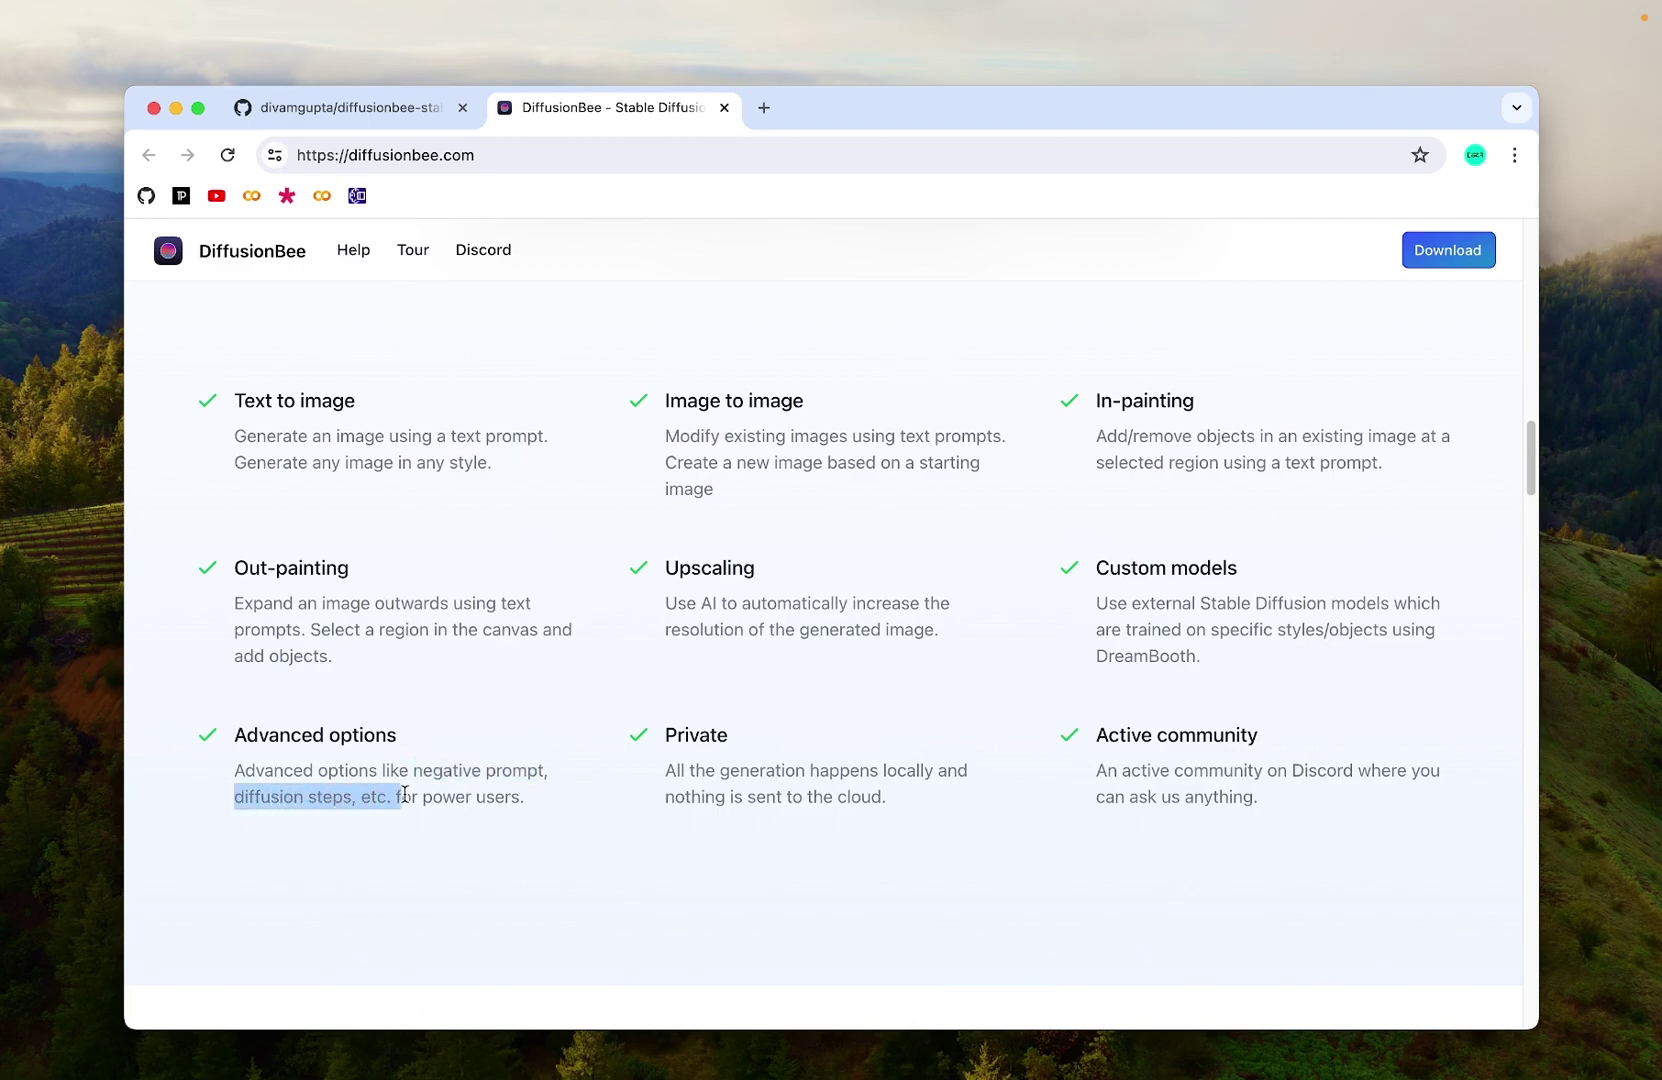
- Read the Private and Active community descriptions at the end of the feature list
scroll(635, 680, down, 2)
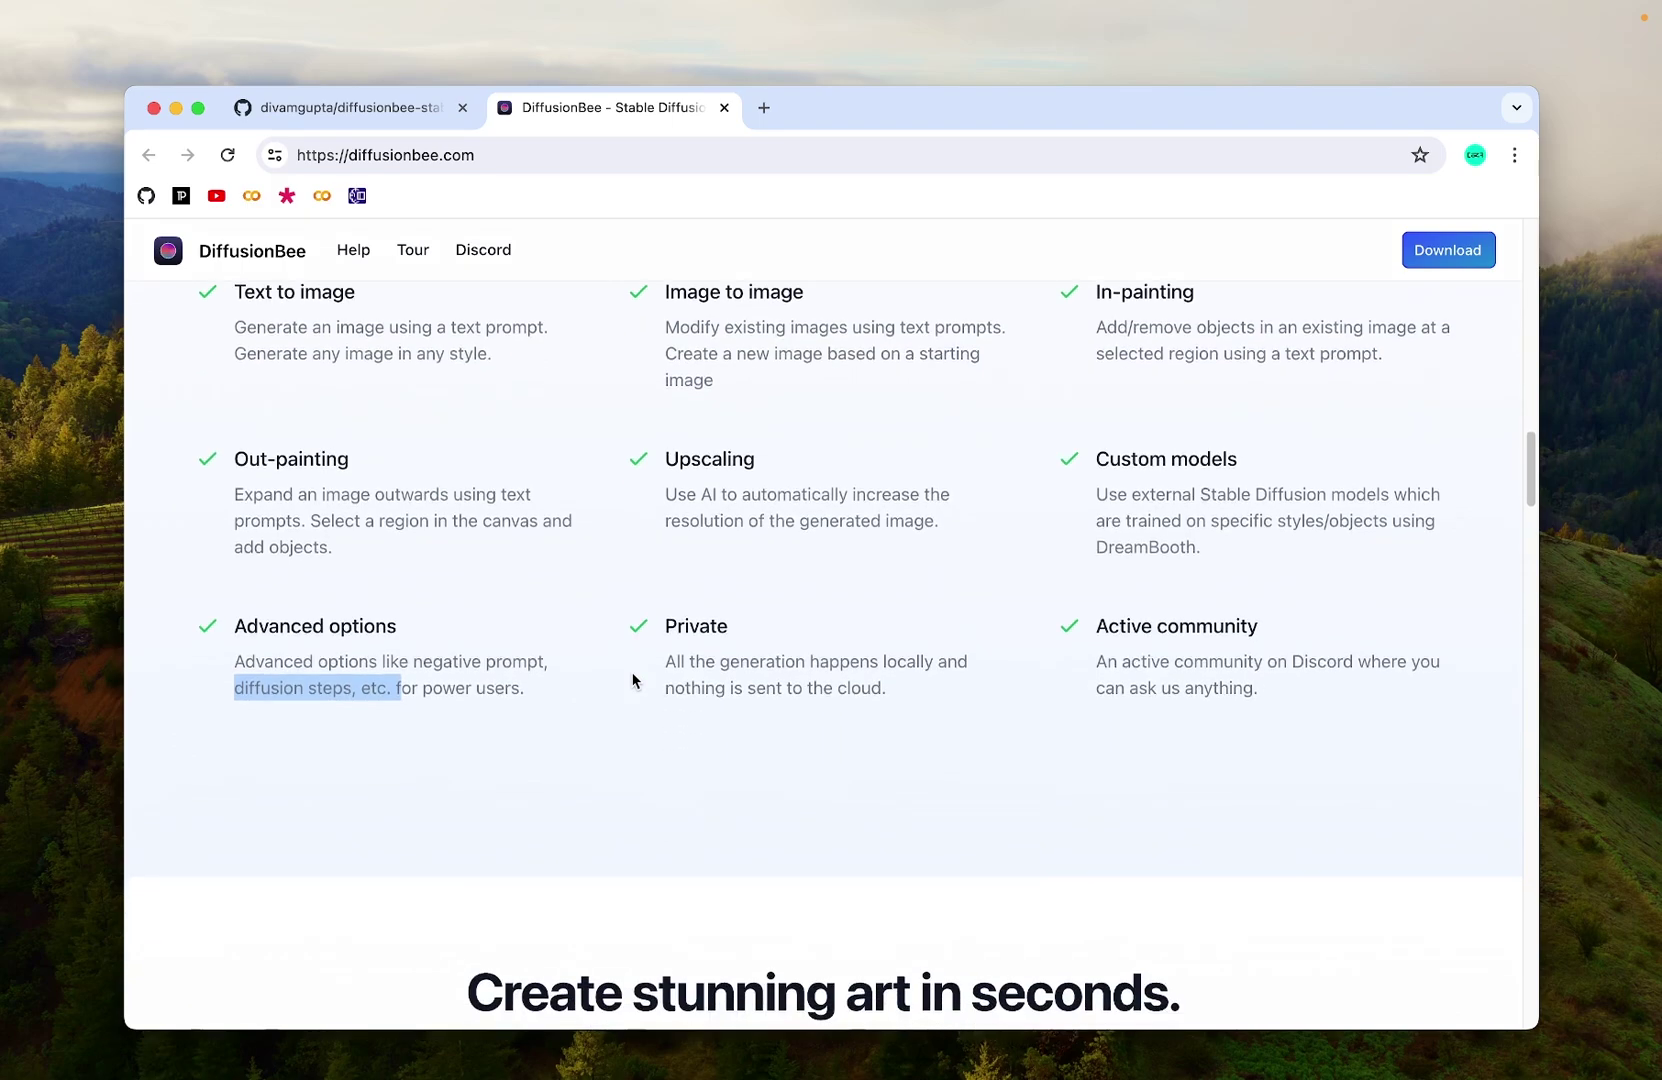
drag(666, 664, 874, 684)
click(880, 667)
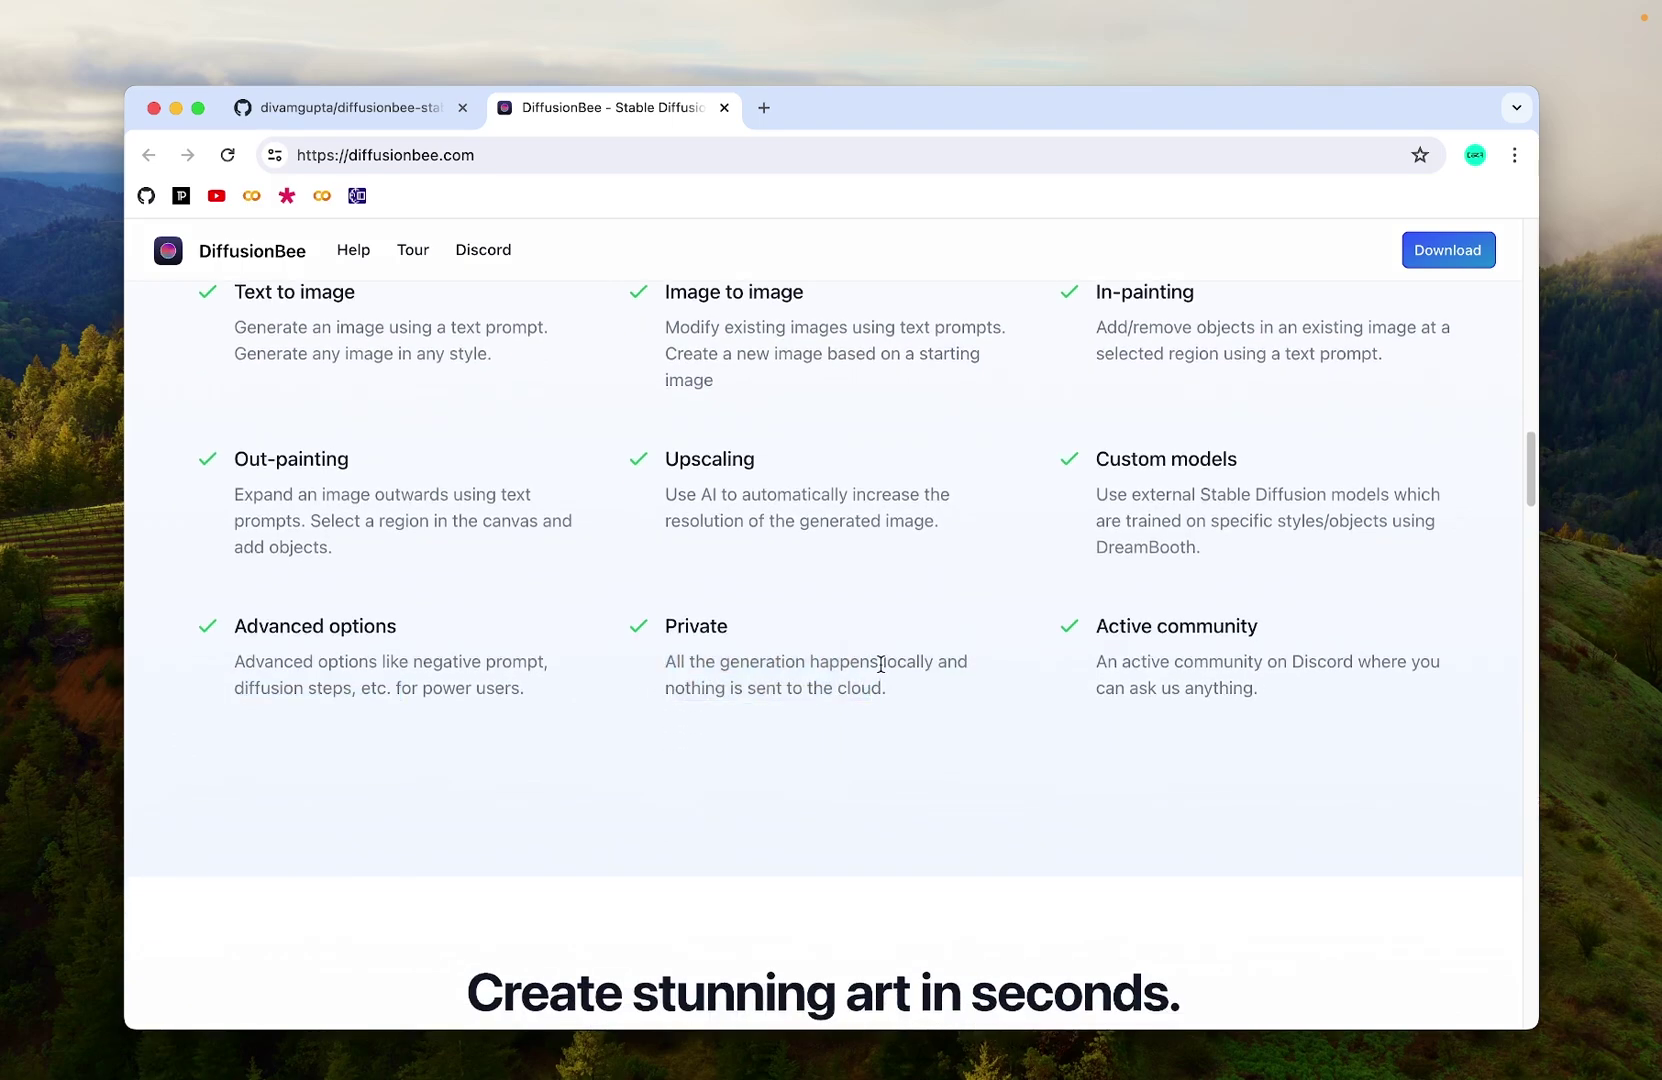
drag(880, 664, 935, 666)
drag(666, 688, 894, 686)
click(925, 700)
drag(1100, 661, 1266, 694)
click(1293, 708)
drag(1096, 630, 1232, 686)
- Expand the FAQ entry "Where are the images generated?" and highlight its answer
scroll(894, 686, down, 10)
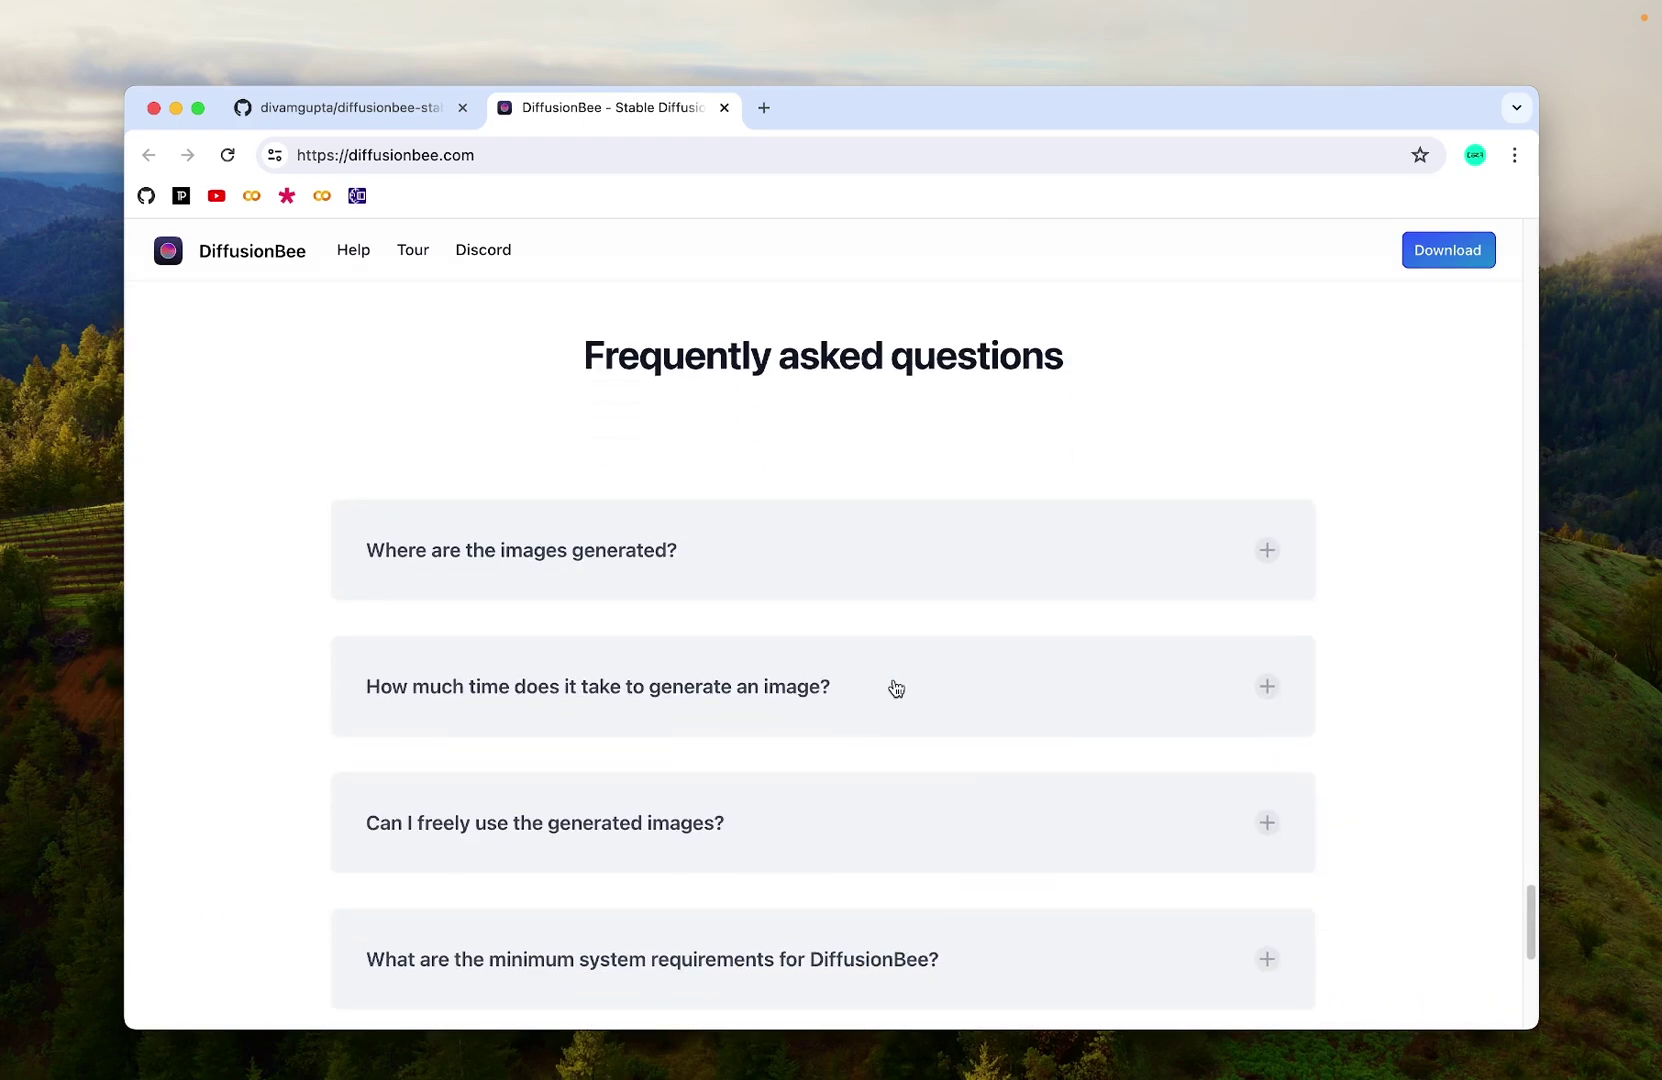
click(890, 558)
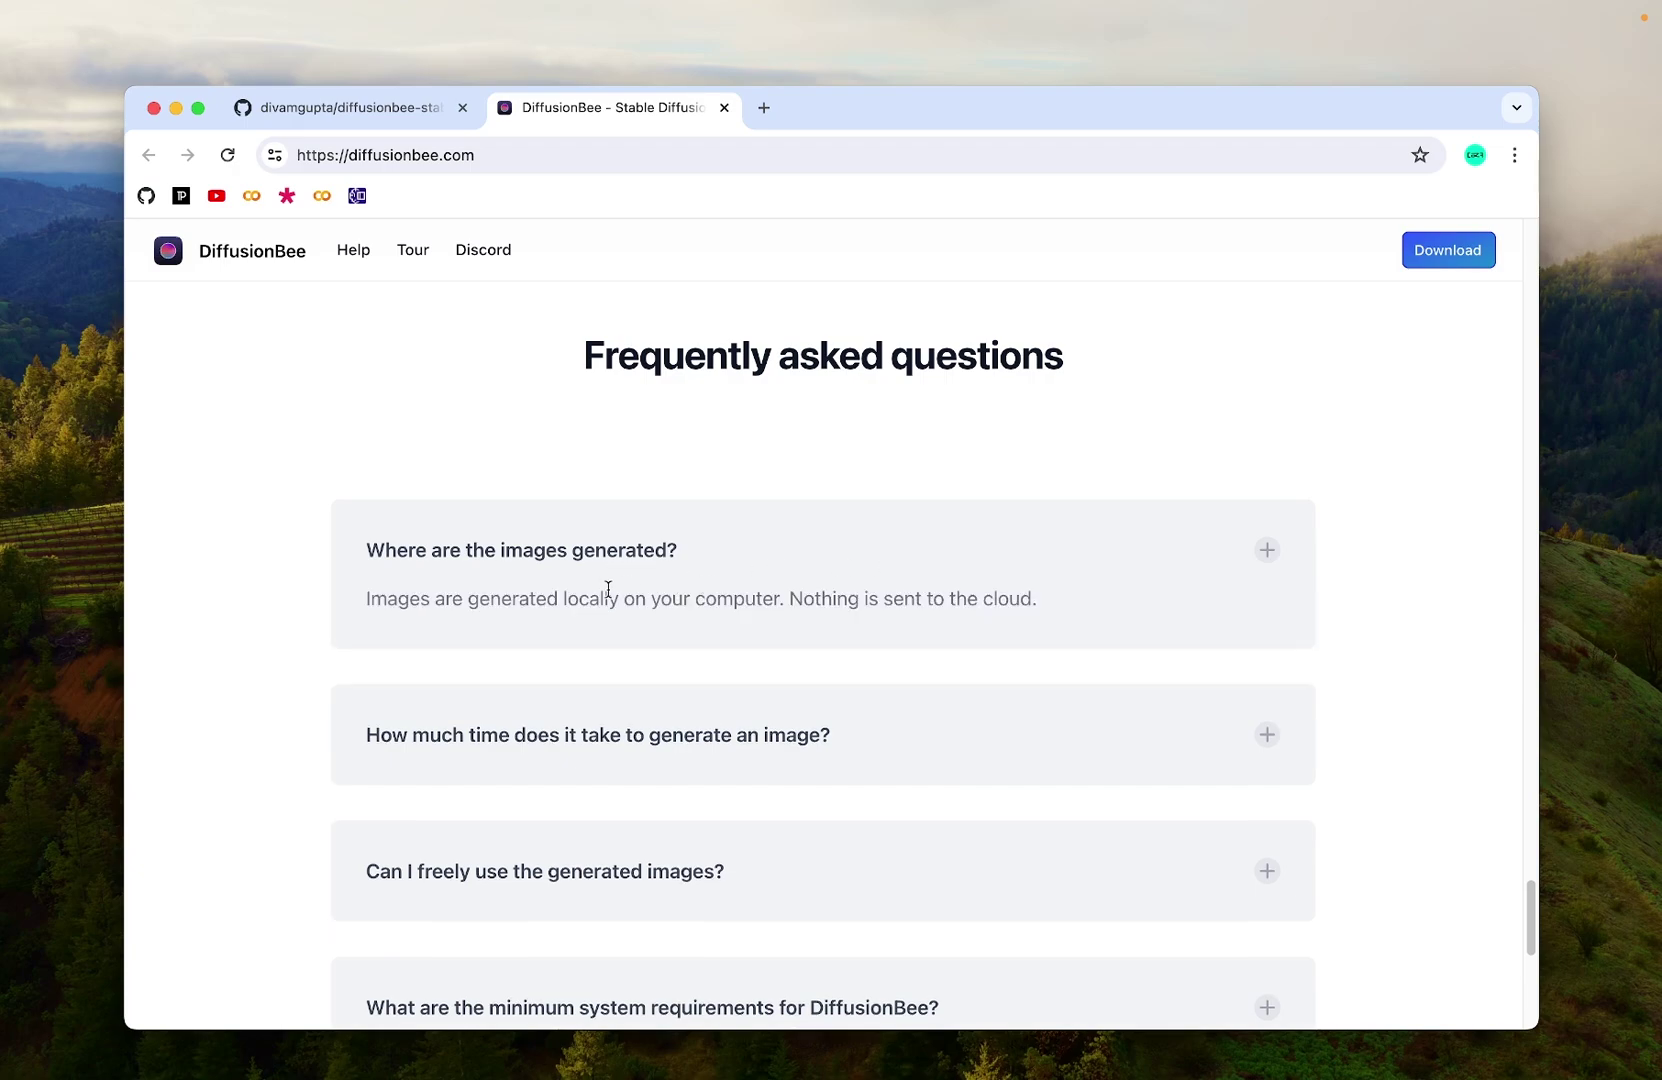
drag(368, 599, 1063, 612)
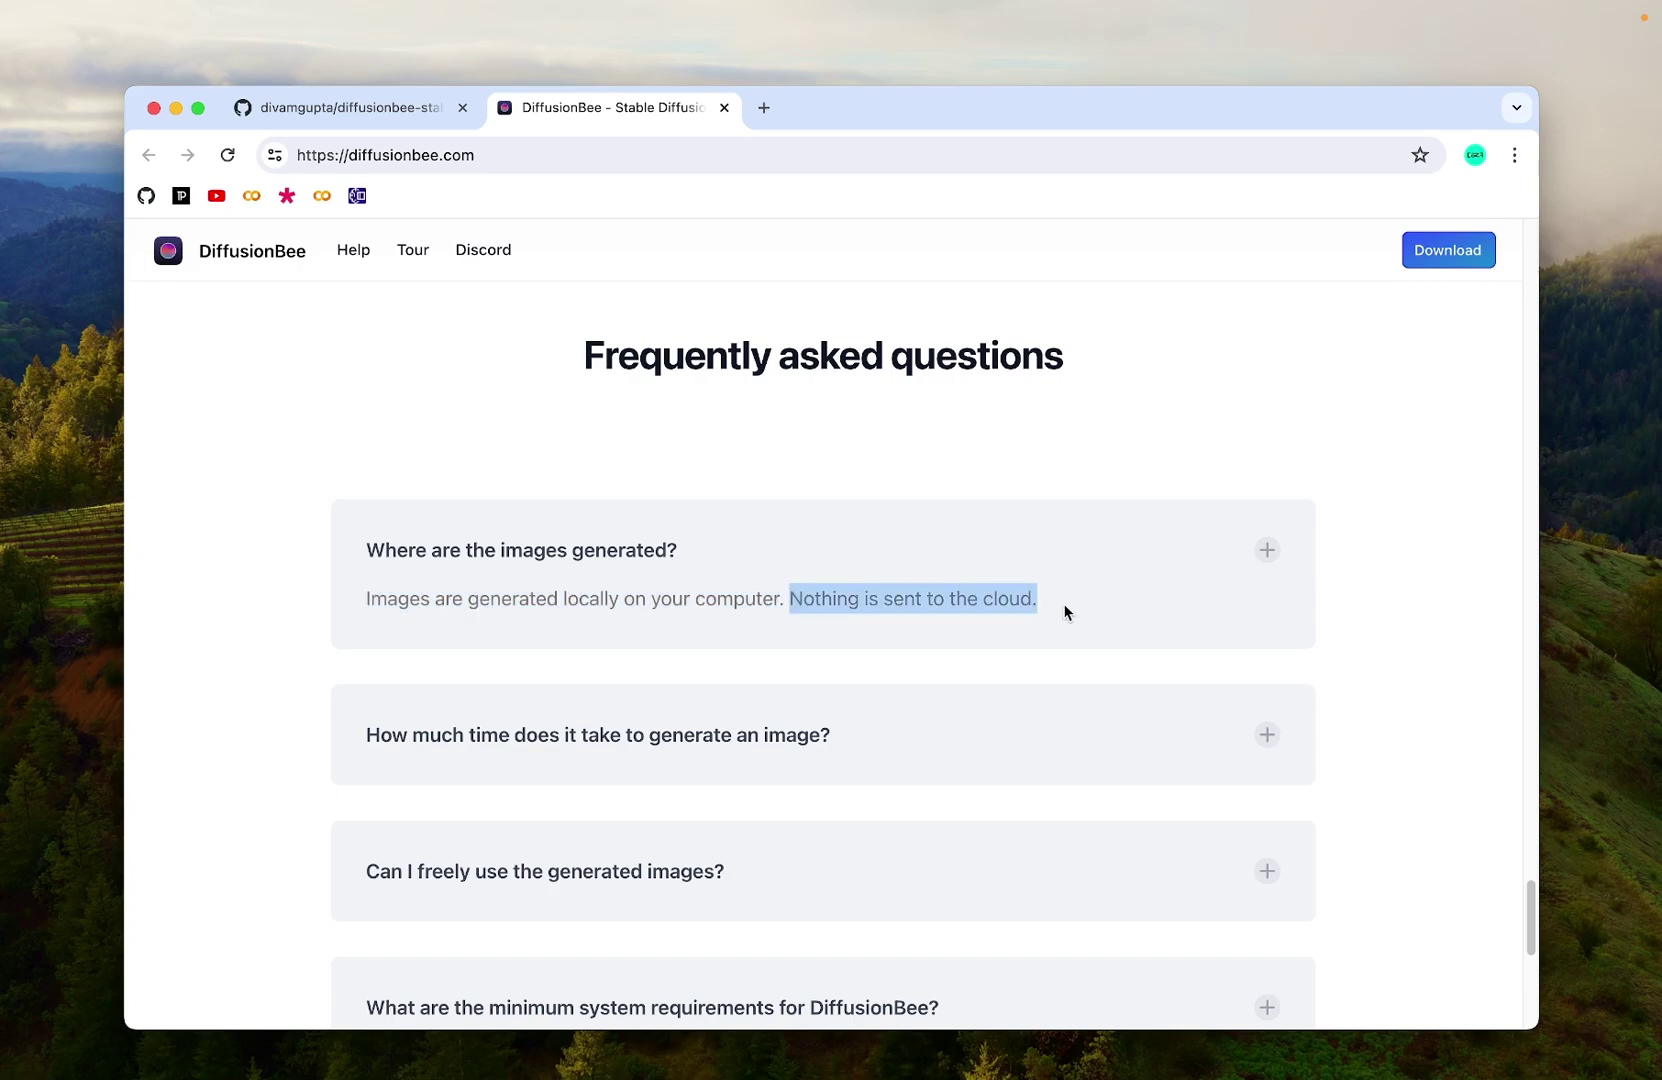
click(1065, 612)
- Expand the FAQ entry on how much time image generation takes and highlight the stated duration
scroll(790, 620, down, 3)
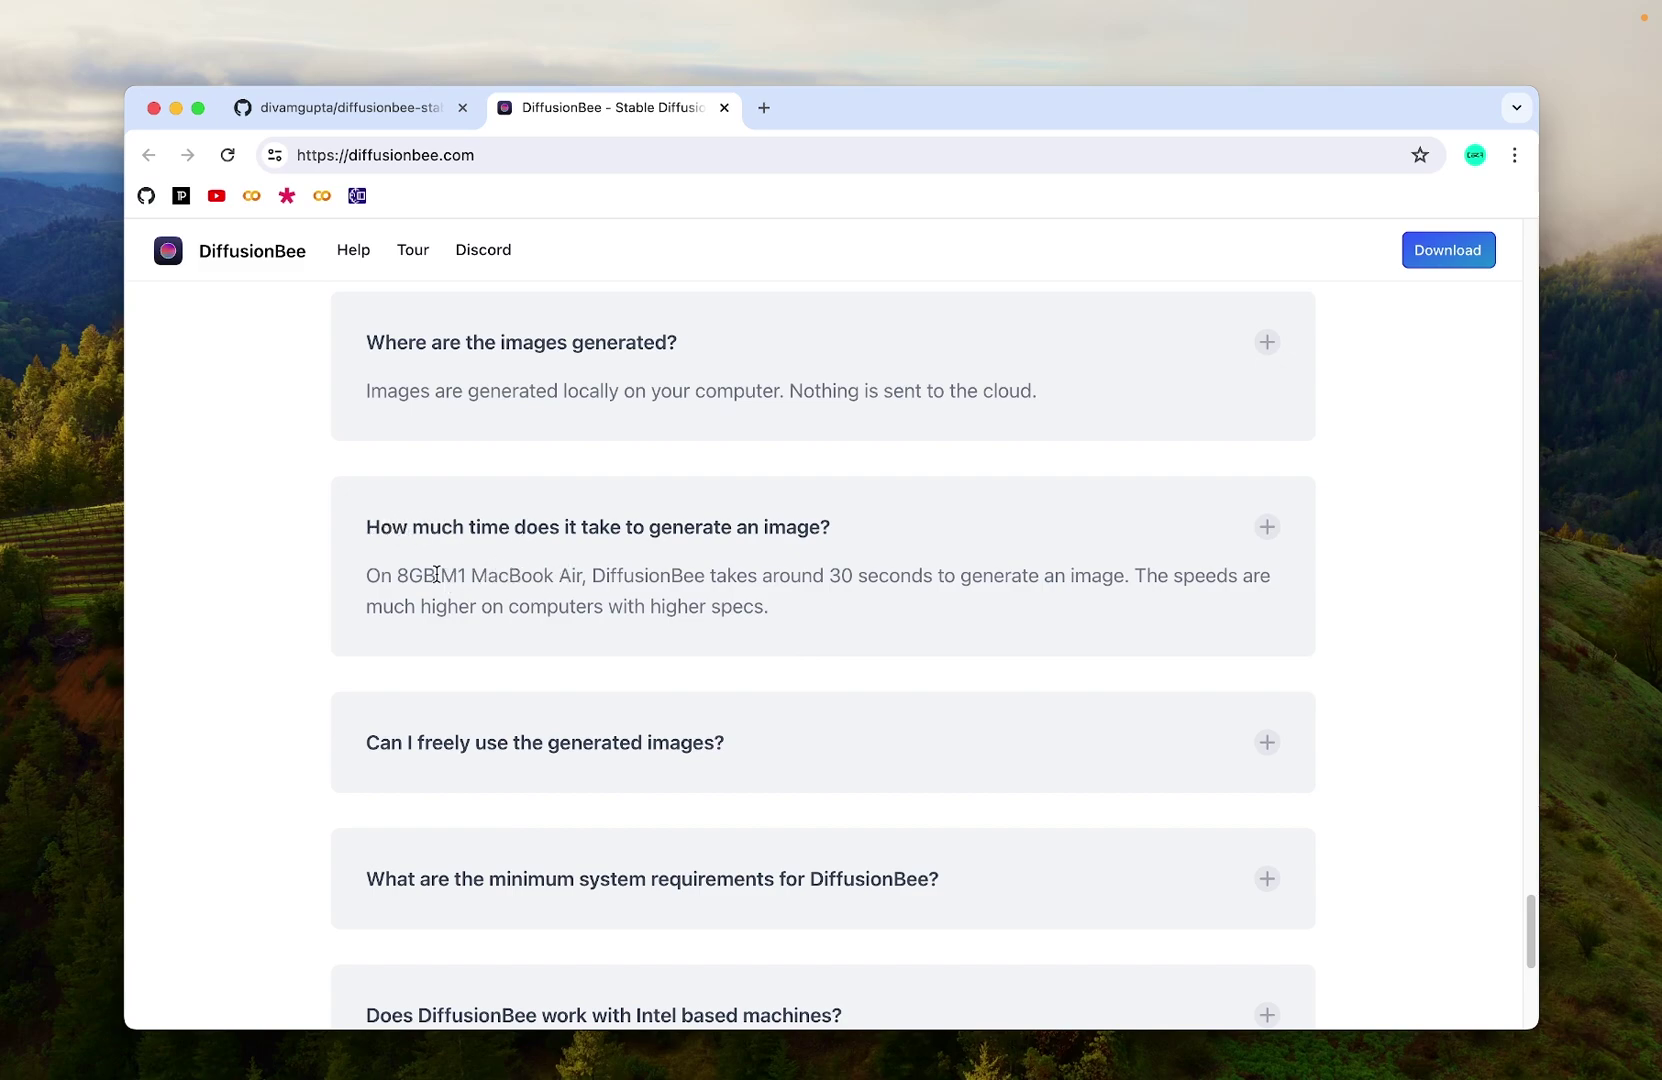
drag(397, 577, 437, 577)
drag(830, 577, 1120, 574)
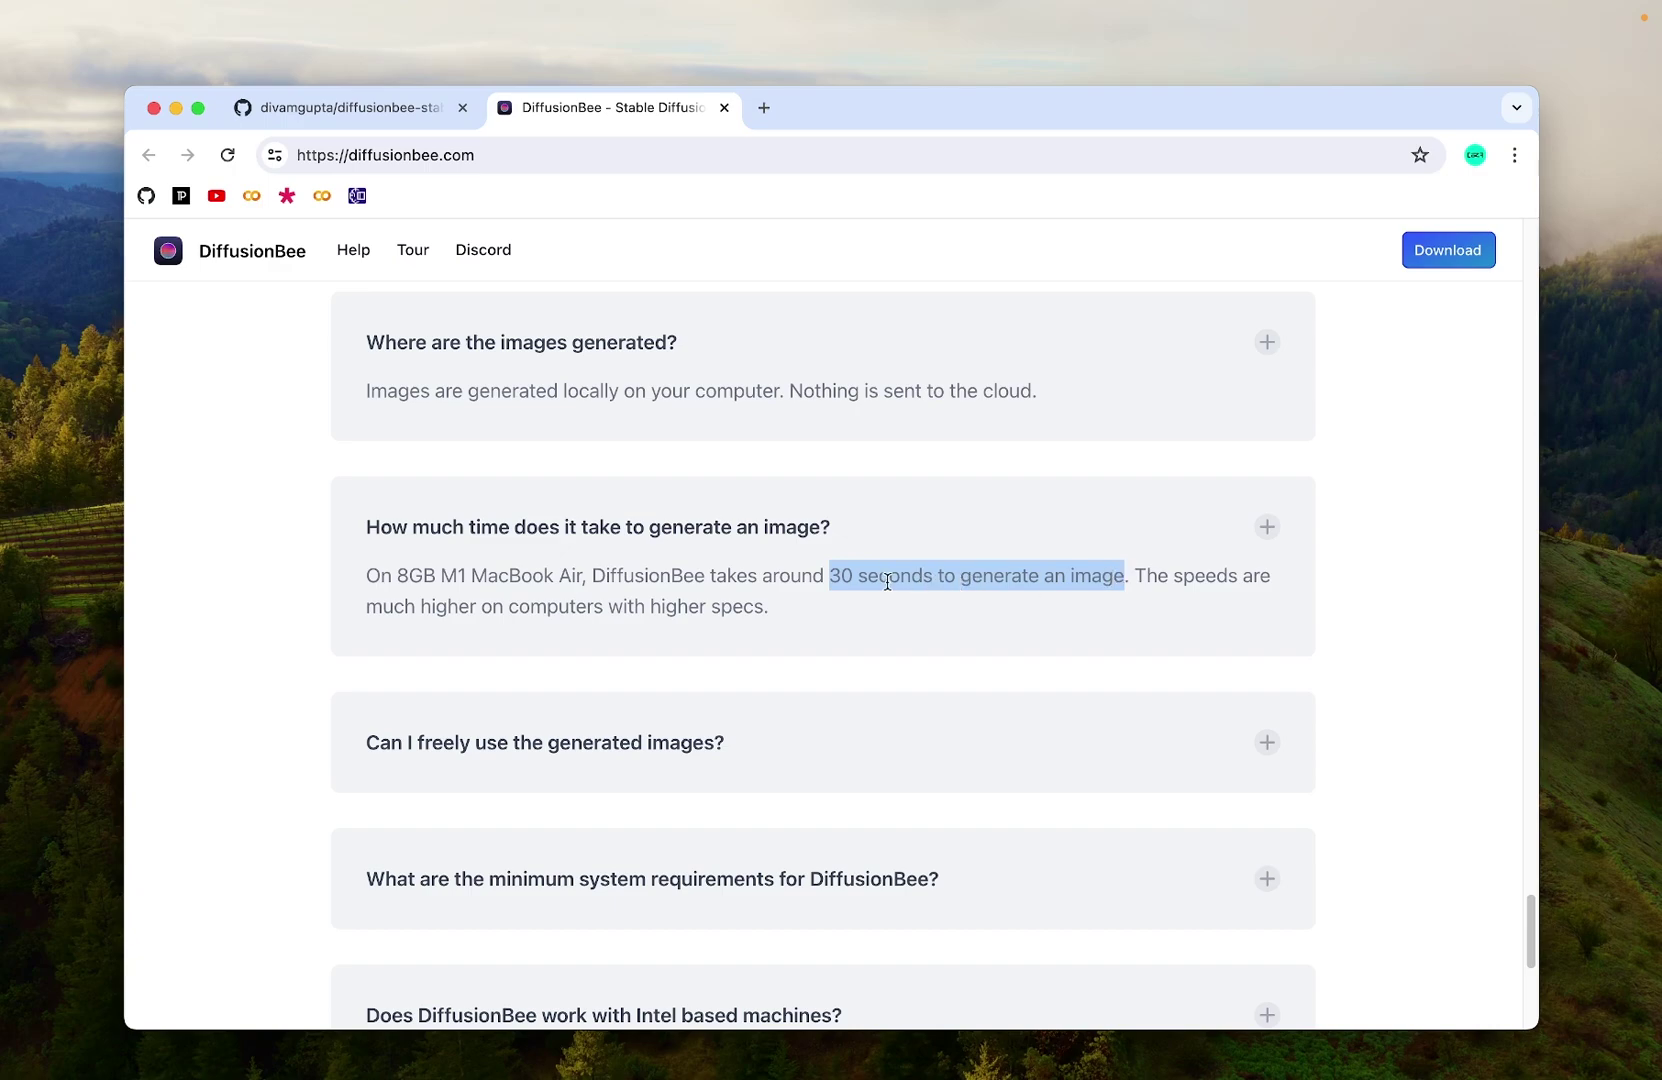
click(852, 580)
drag(831, 578, 936, 575)
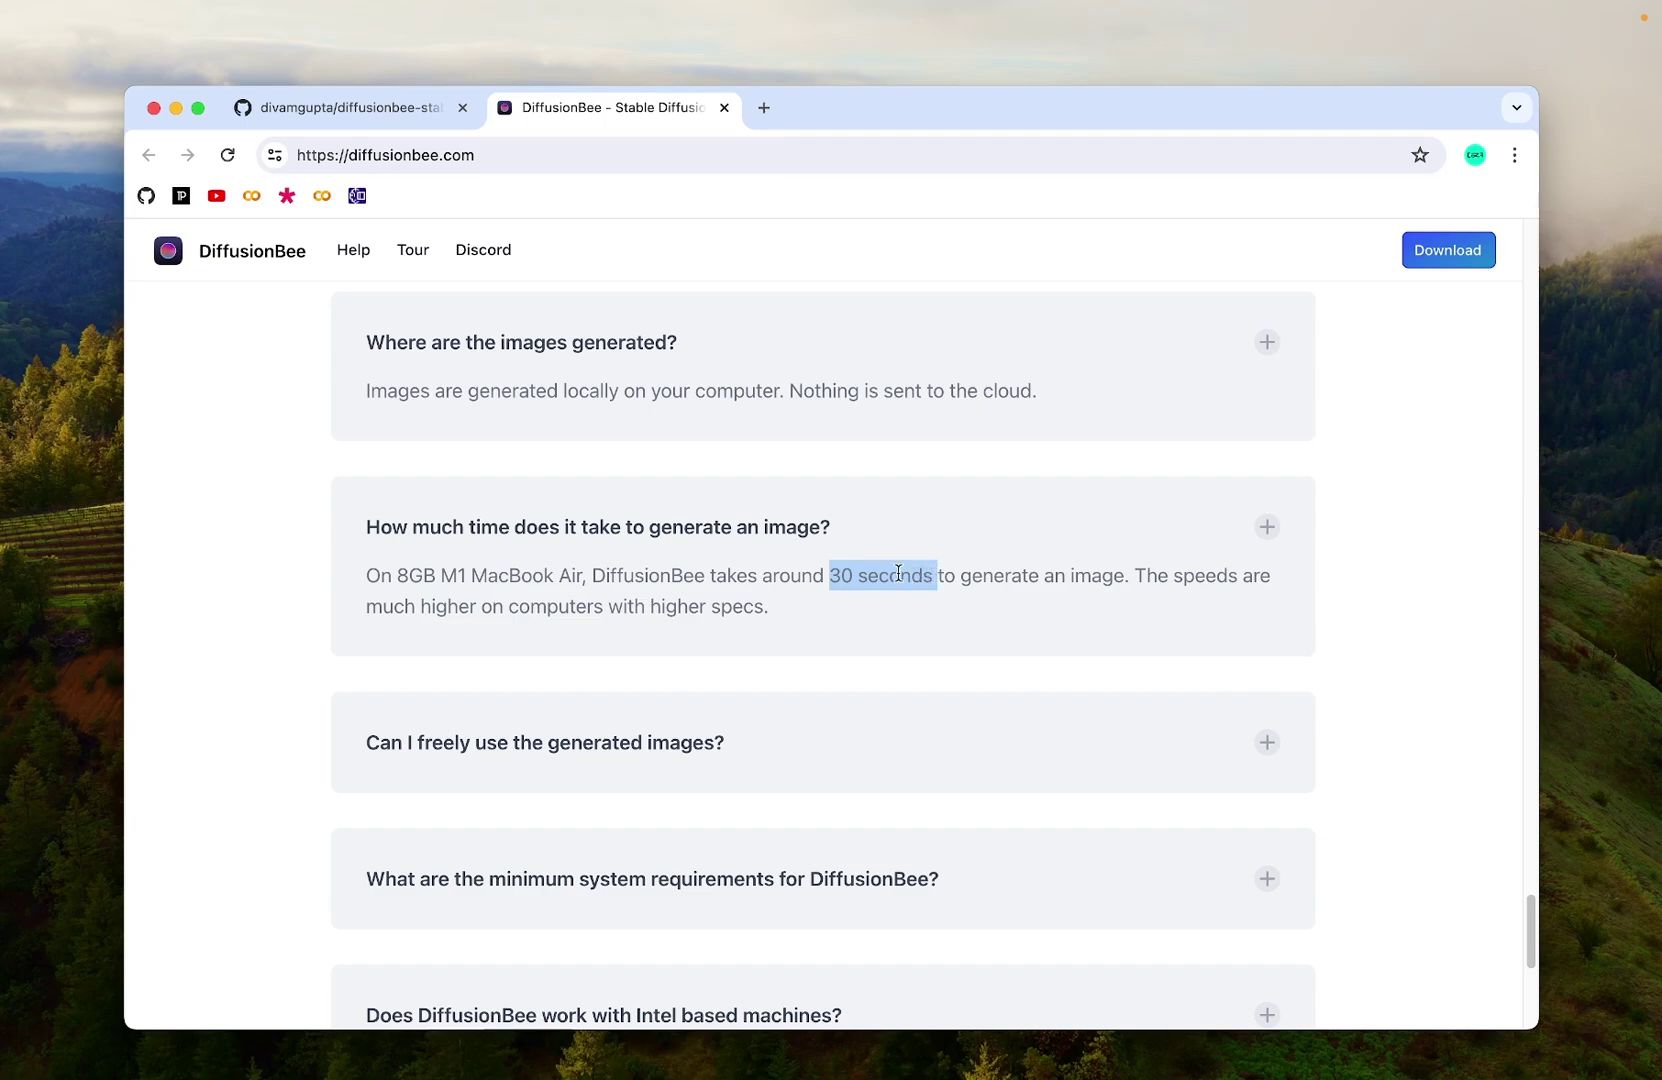
click(827, 571)
drag(829, 573, 930, 573)
- Expand the FAQ entry "Can I freely use the generated images?" and highlight the licence name in its answer
scroll(935, 574, down, 3)
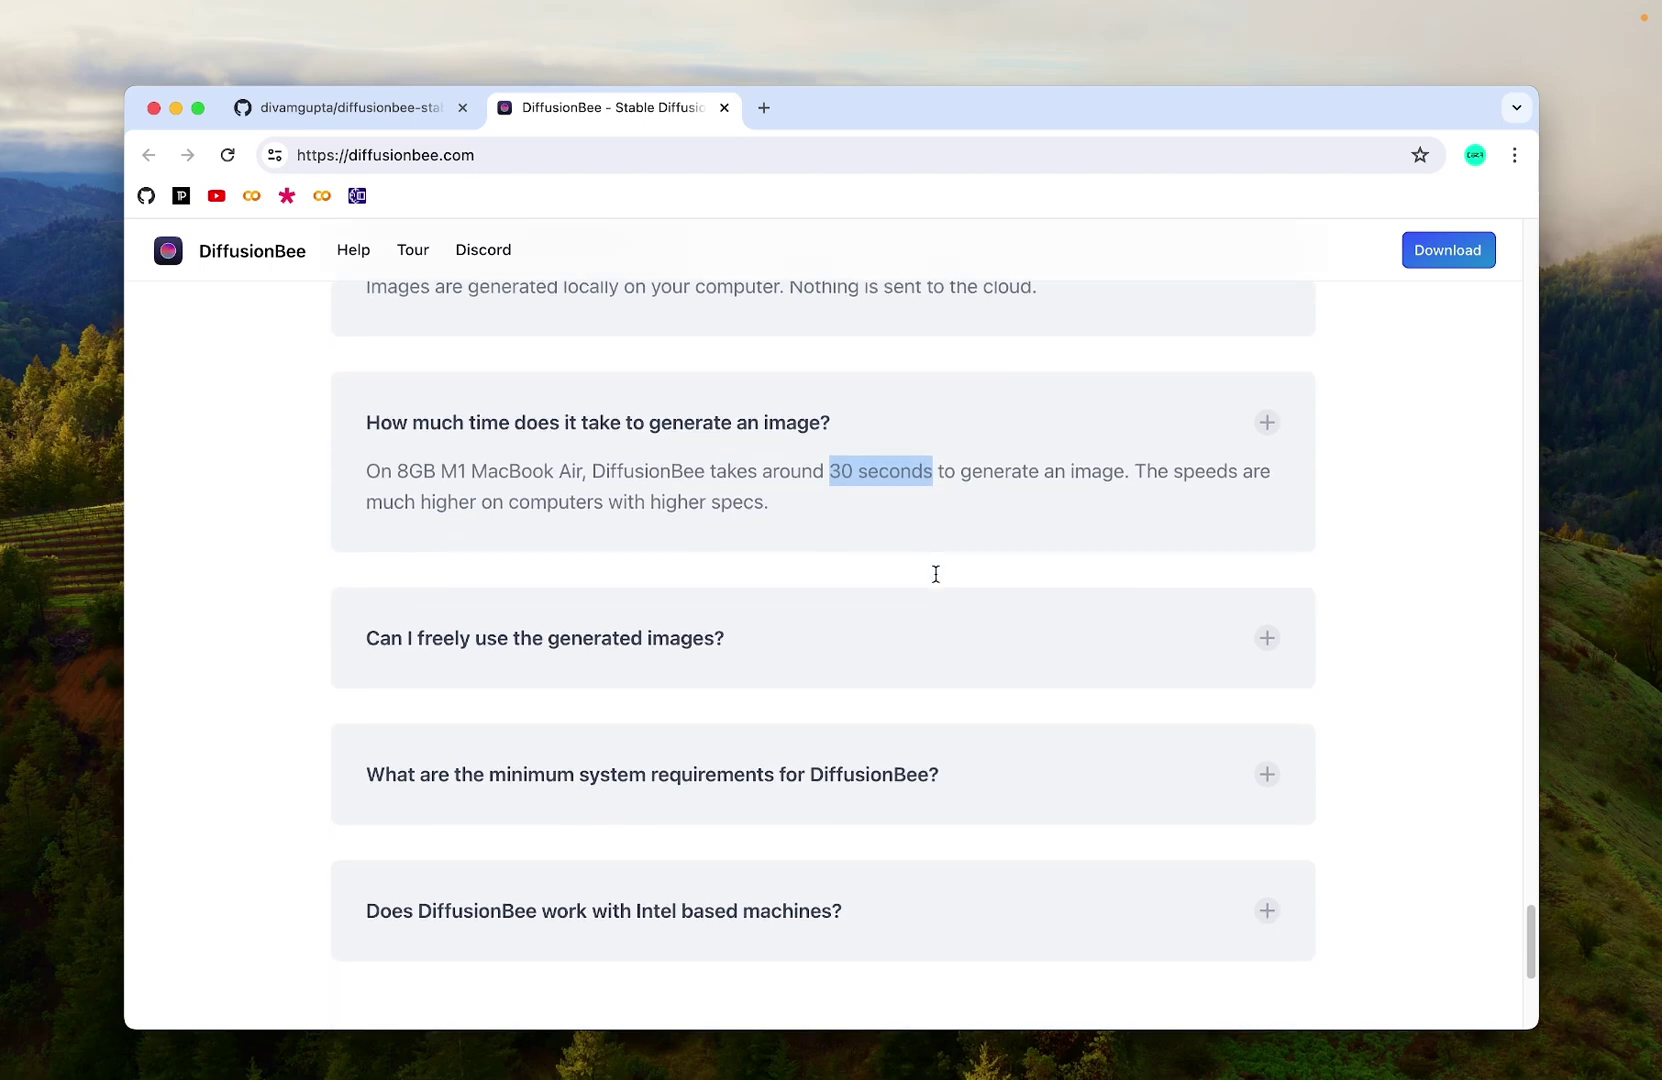
mouse_move(798, 575)
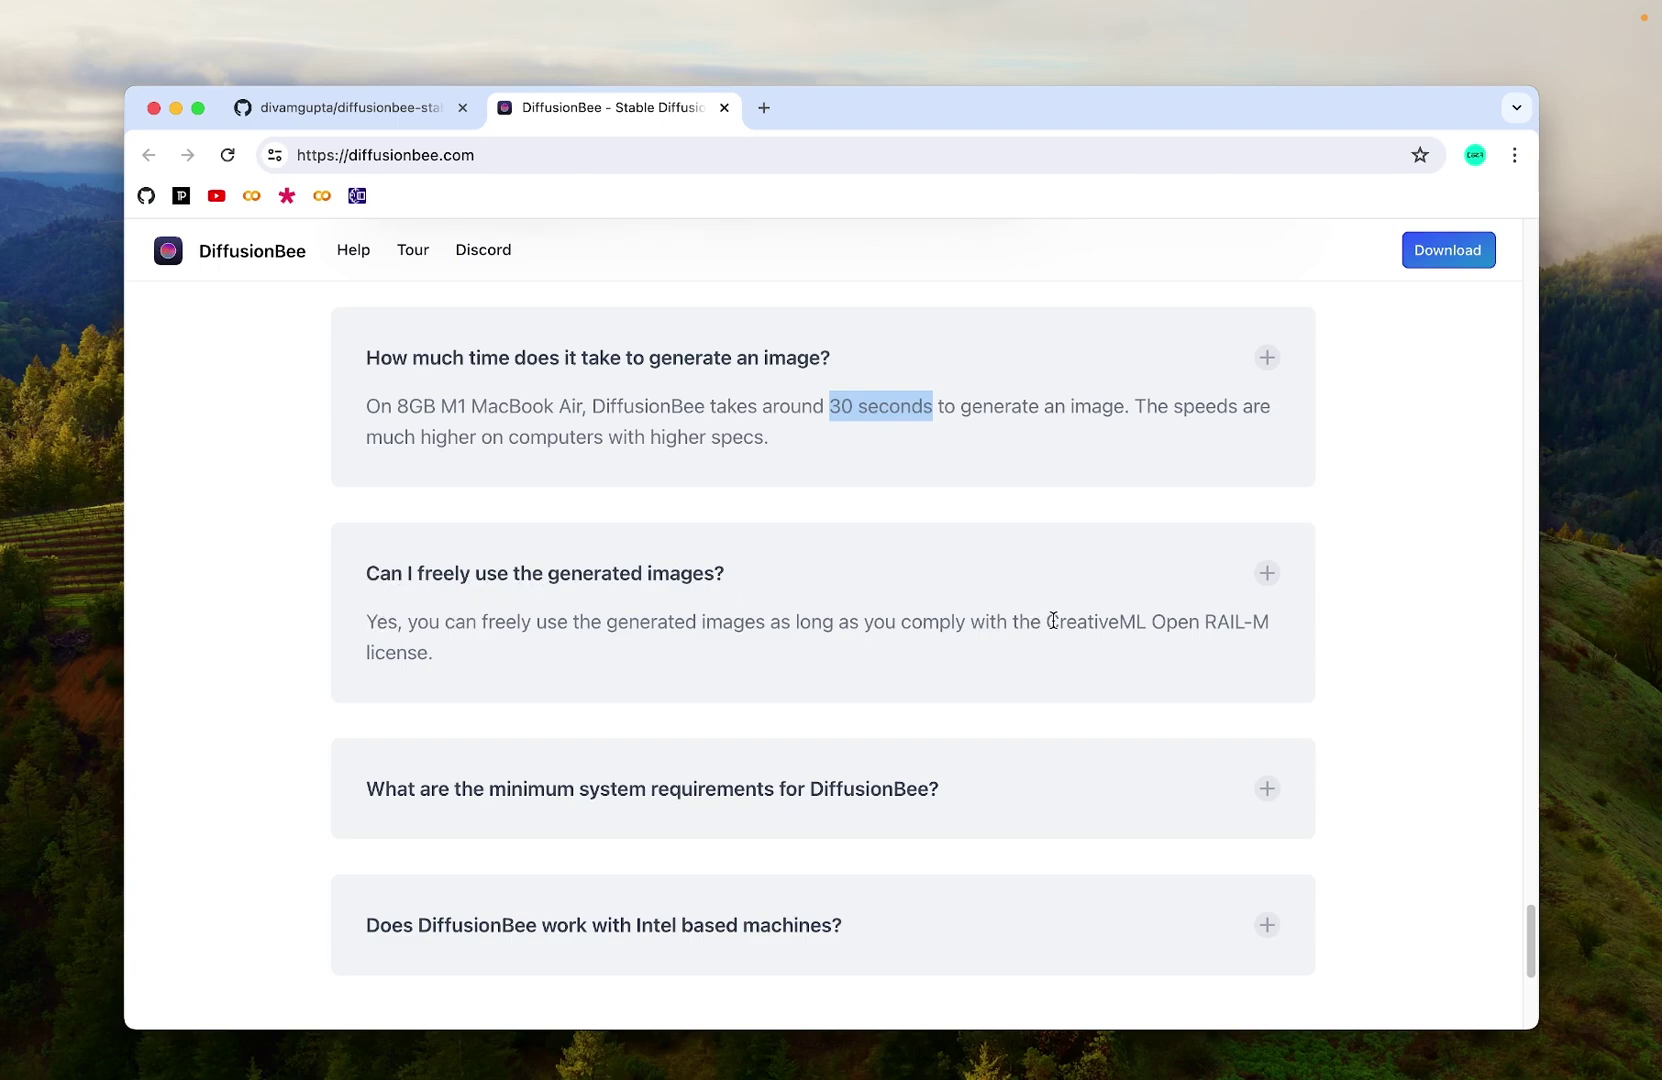
drag(1047, 621, 850, 669)
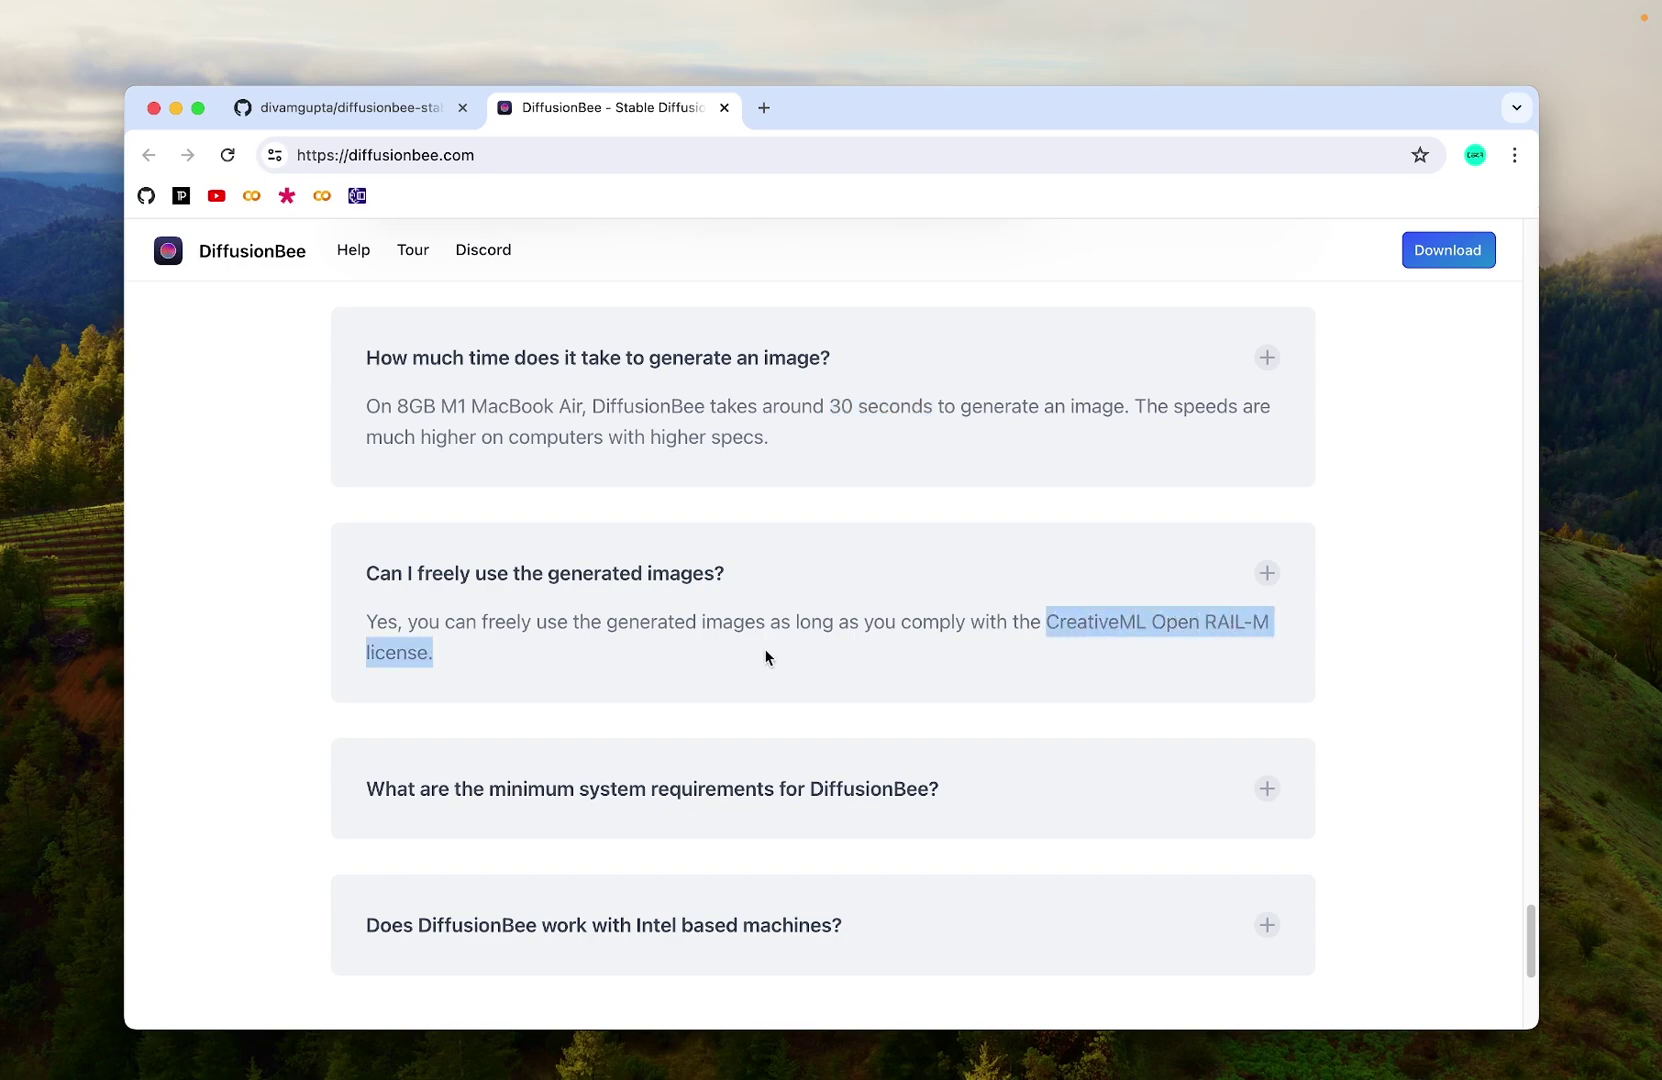
- Expand the FAQ entries on minimum system requirements and Intel based machines, highlighting the required macOS version and recommended chip type
scroll(765, 657, down, 5)
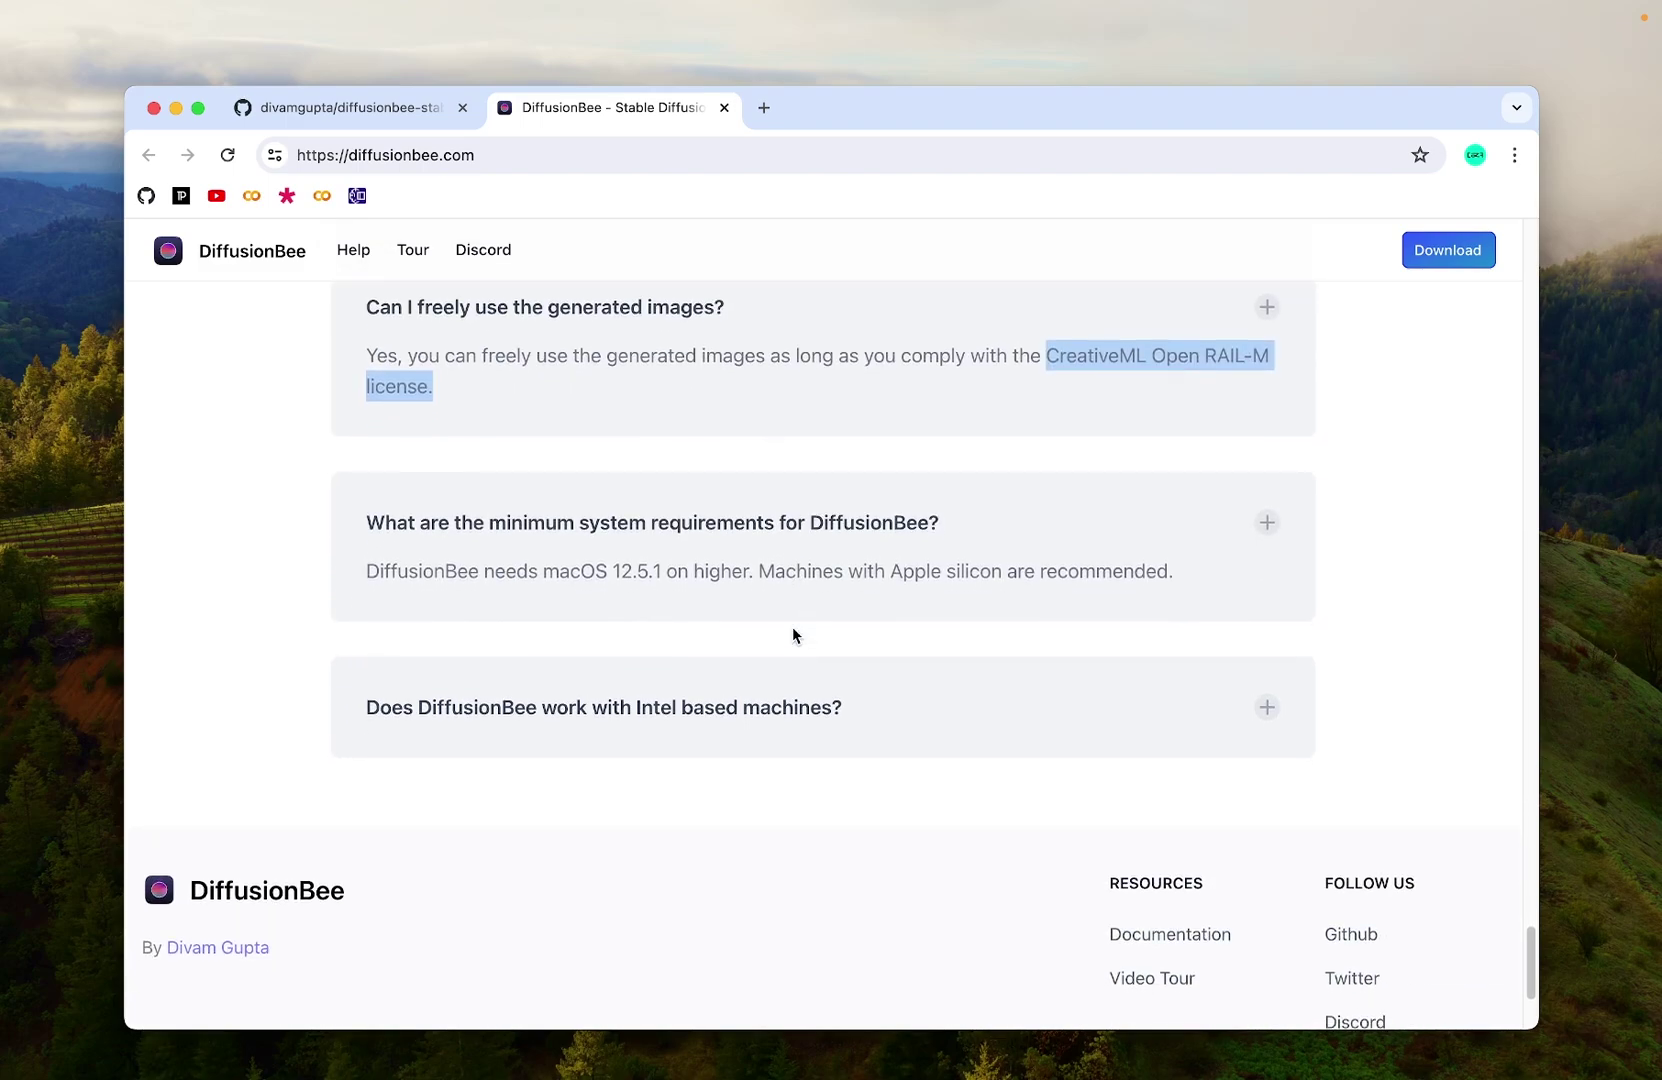
drag(615, 572, 660, 571)
drag(543, 571, 737, 568)
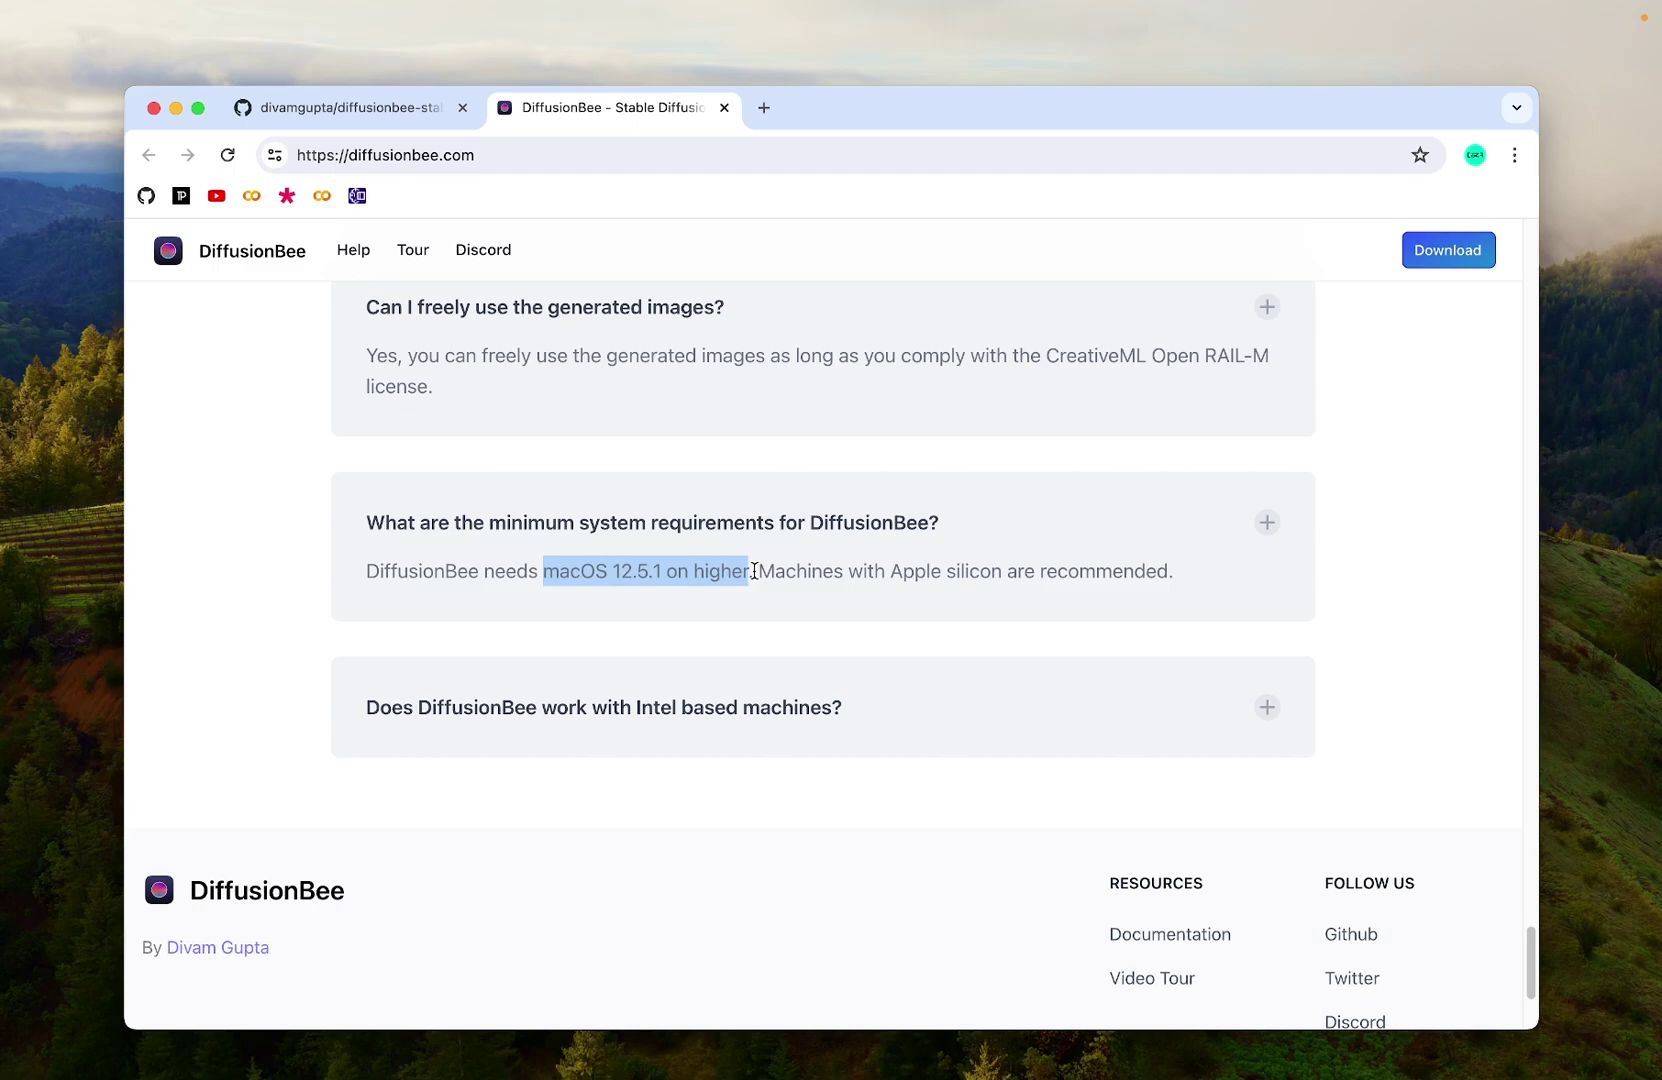
drag(893, 570, 1005, 570)
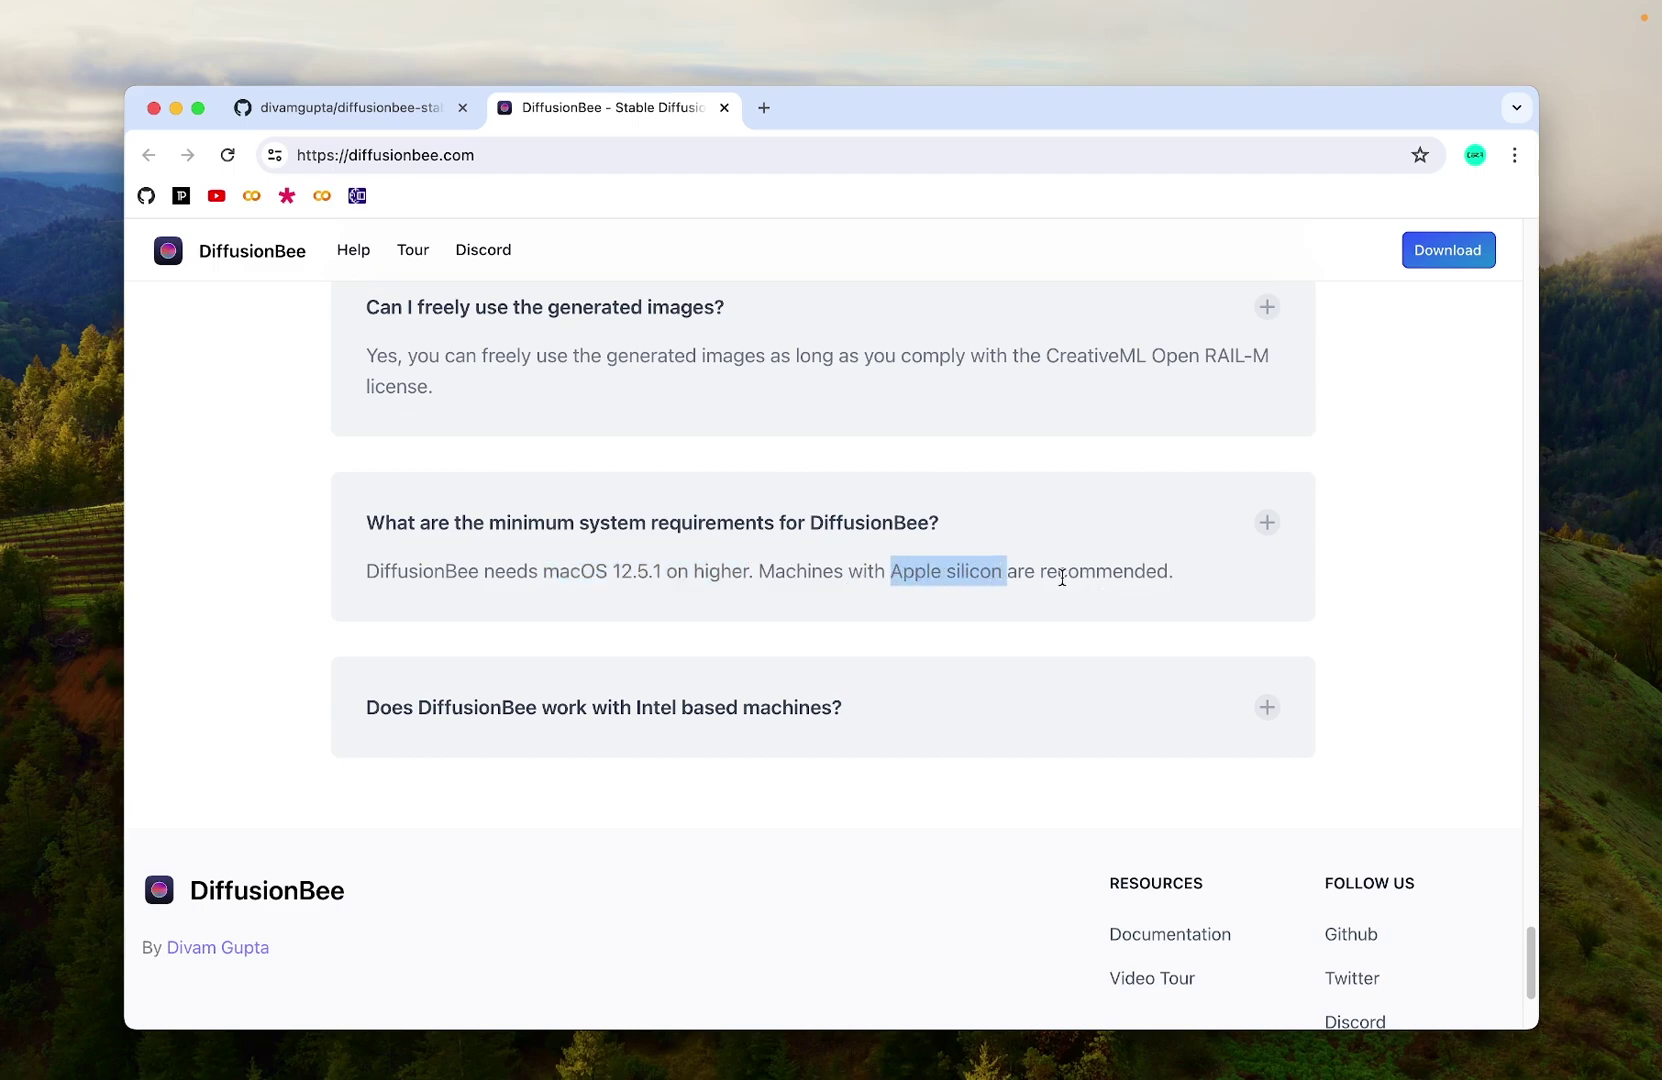
scroll(778, 645, down, 1)
click(778, 652)
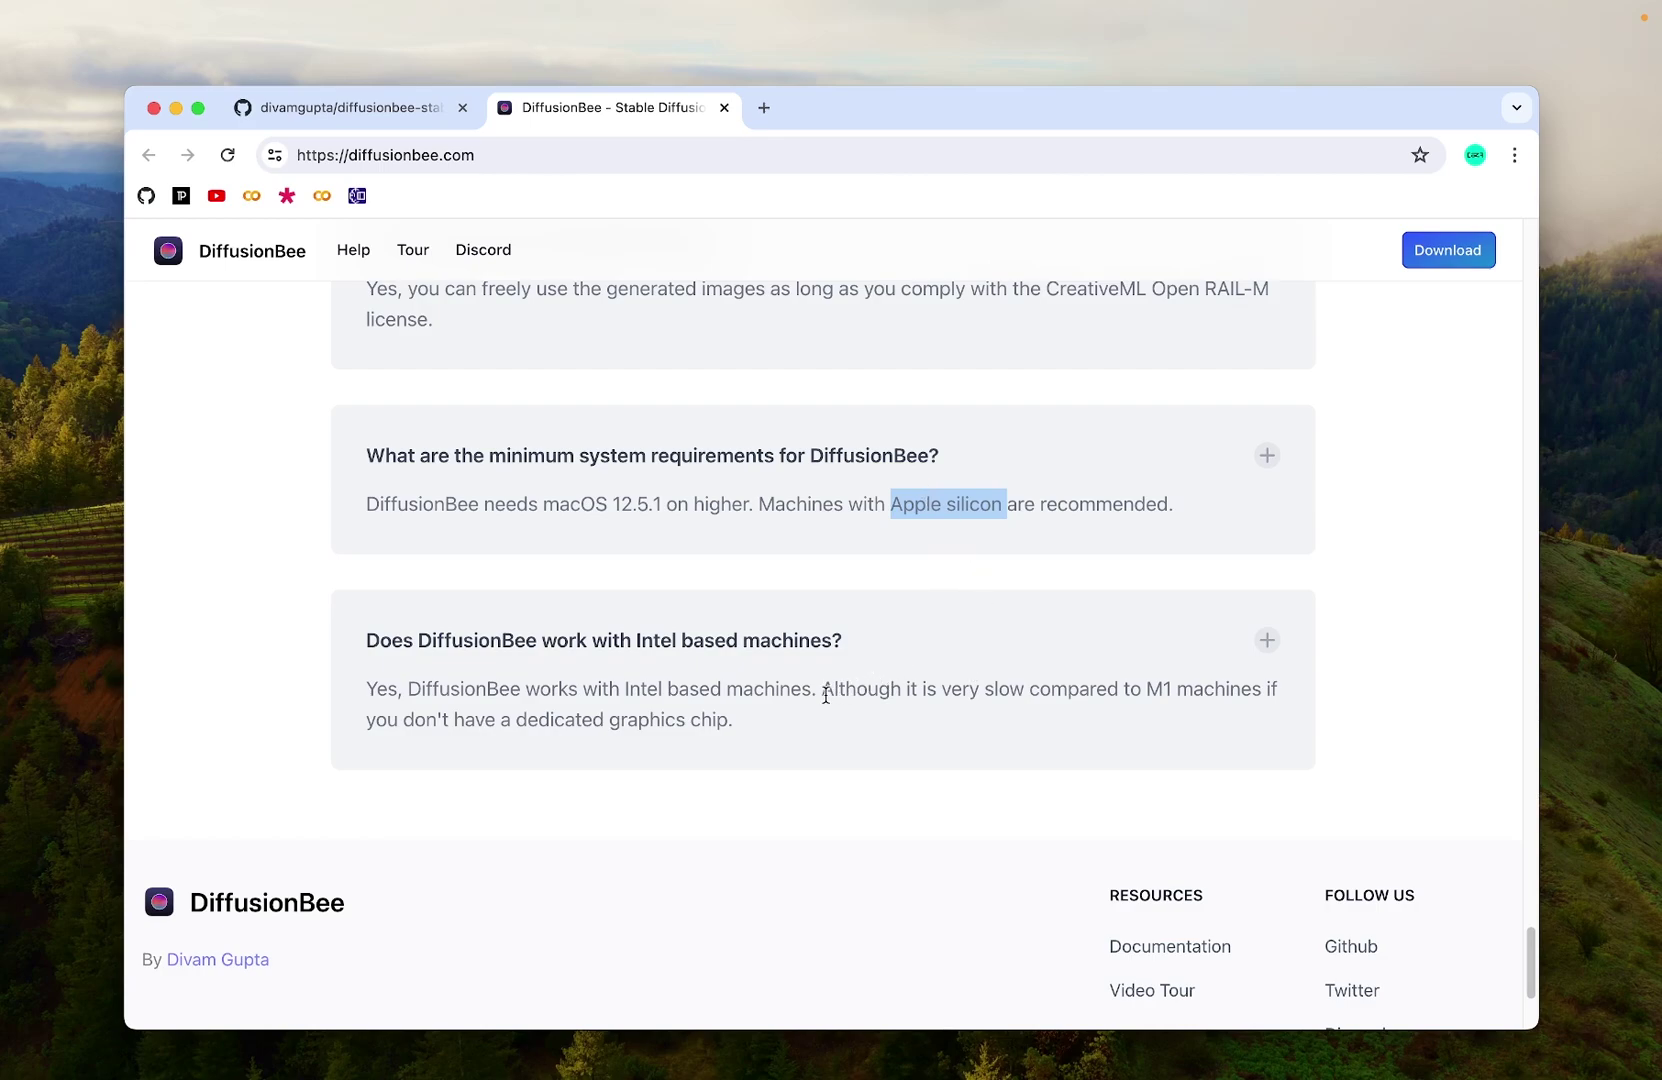
- Open the project's GitHub repository from the homepage footer
scroll(825, 695, down, 4)
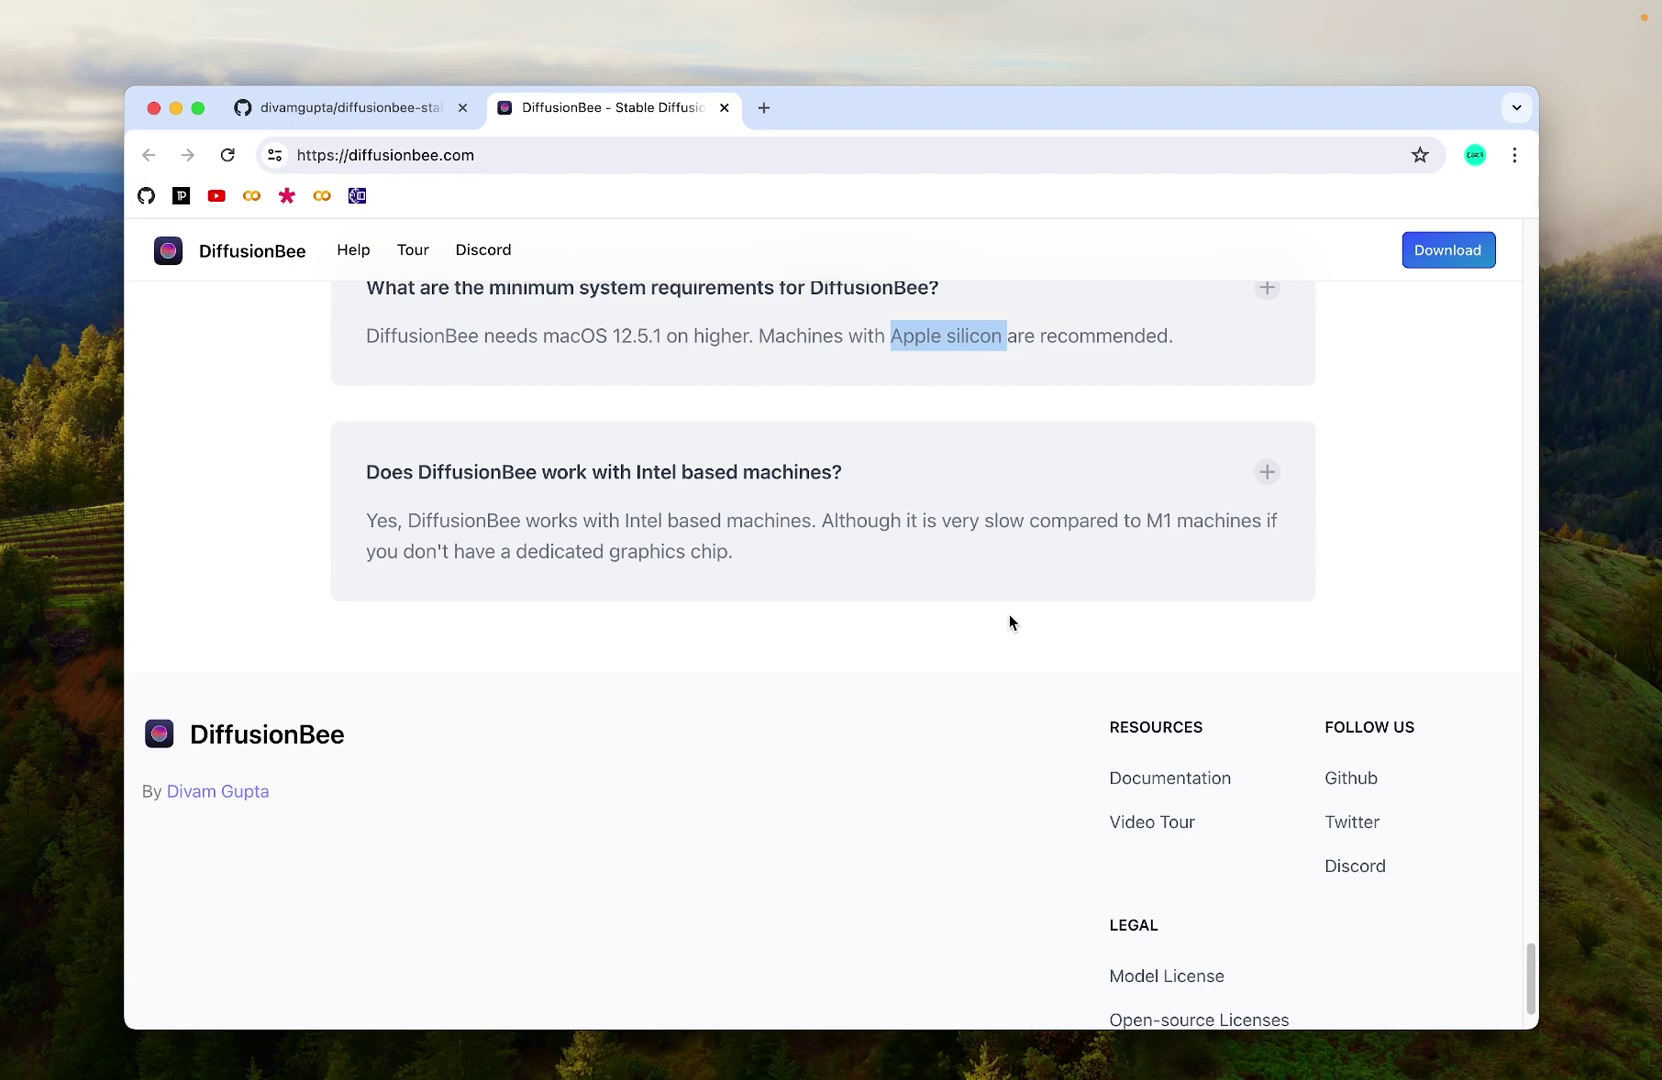
scroll(1243, 716, down, 3)
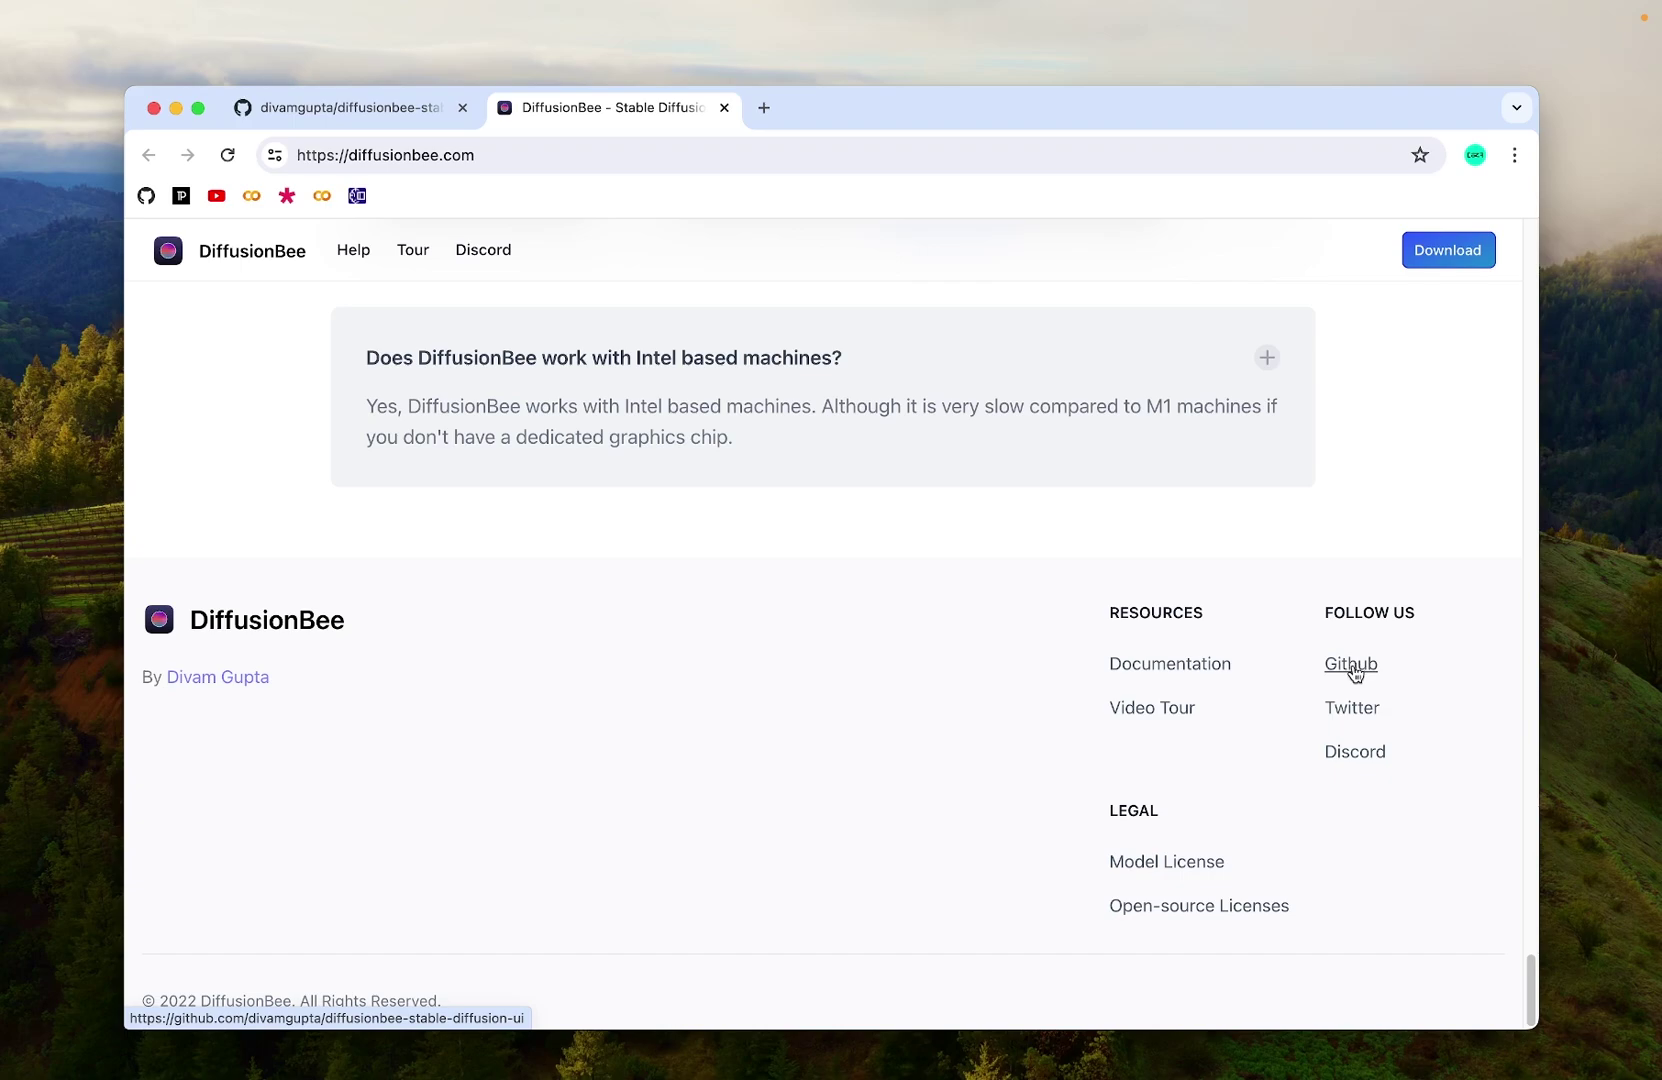
click(1352, 666)
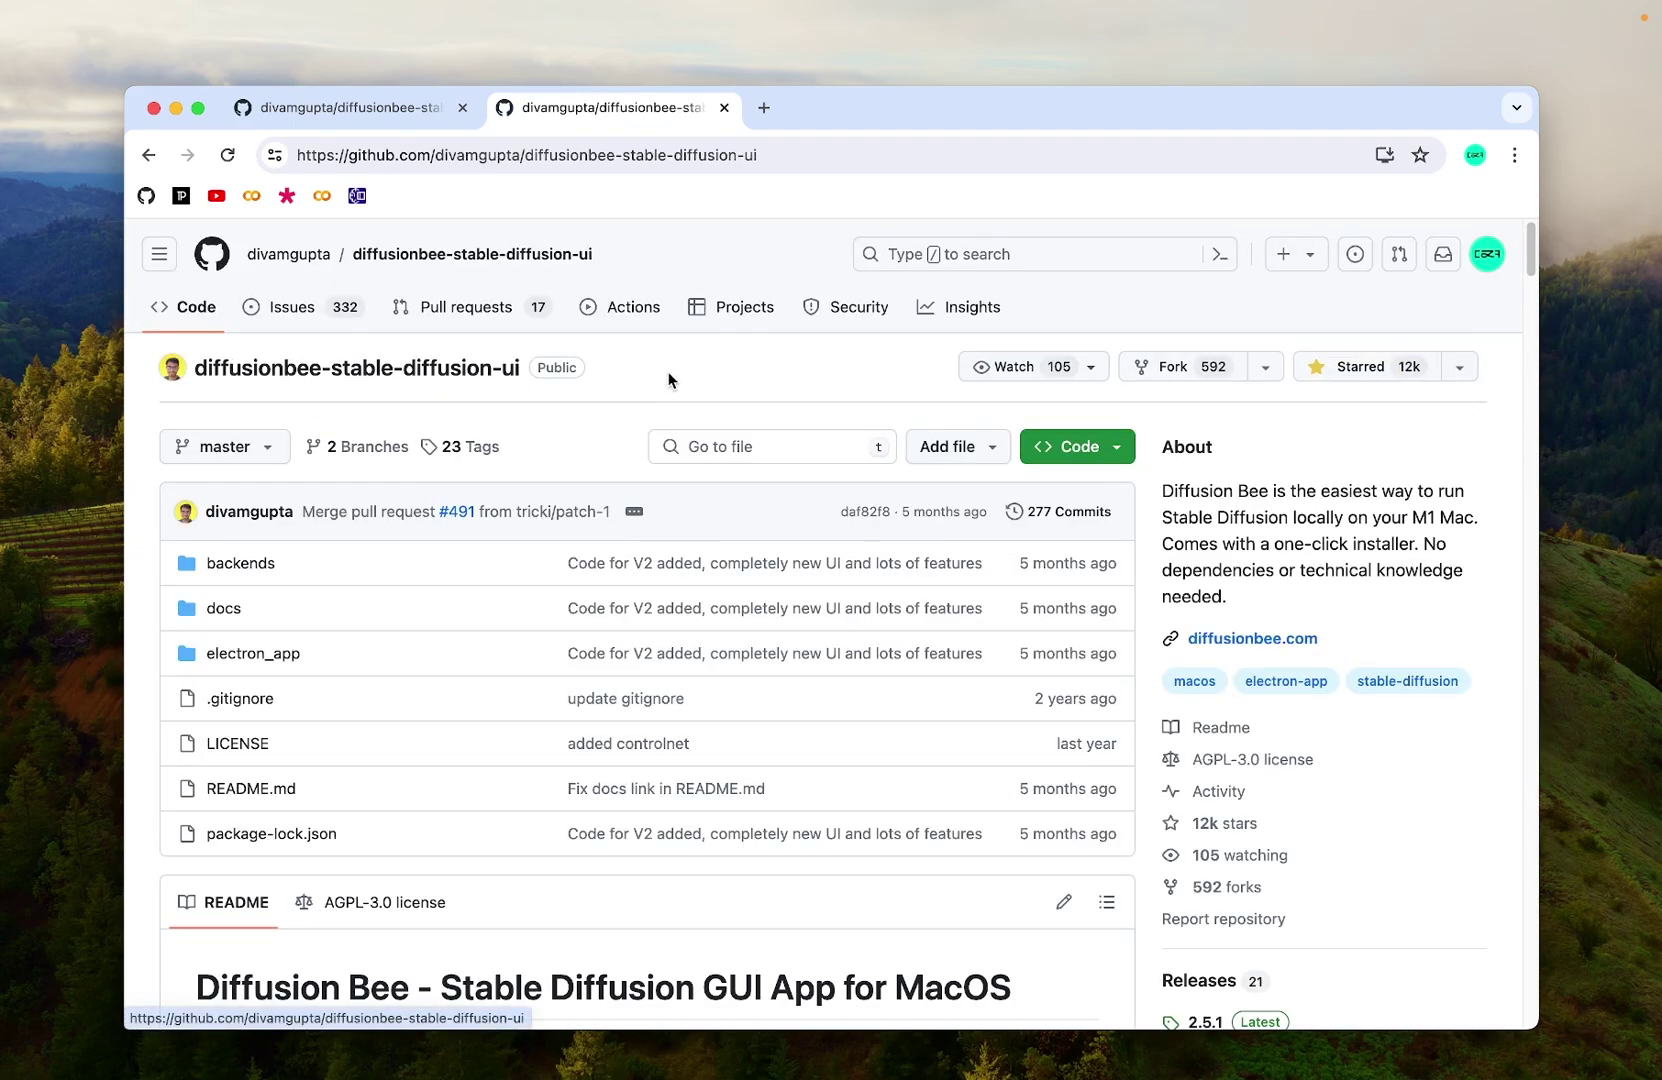
- Open the repository's Releases page and look over the 2.5.1 and 2.5.0 releases
scroll(780, 370, down, 3)
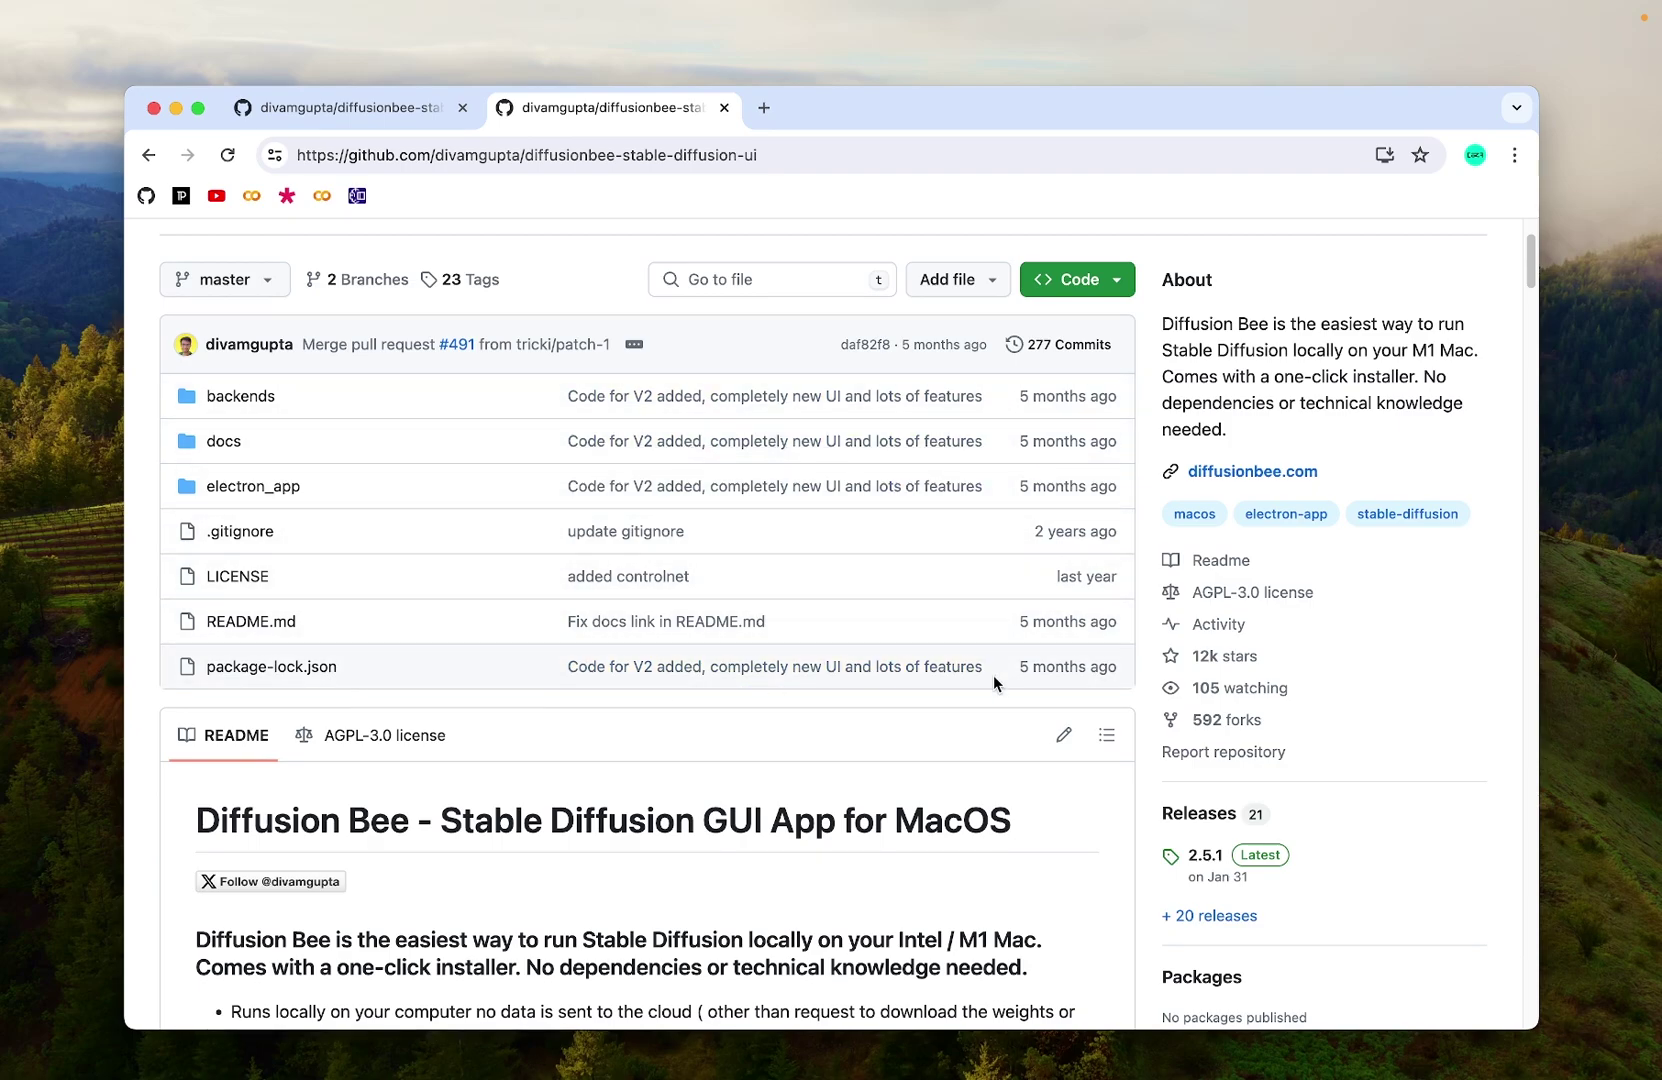
scroll(993, 675, down, 3)
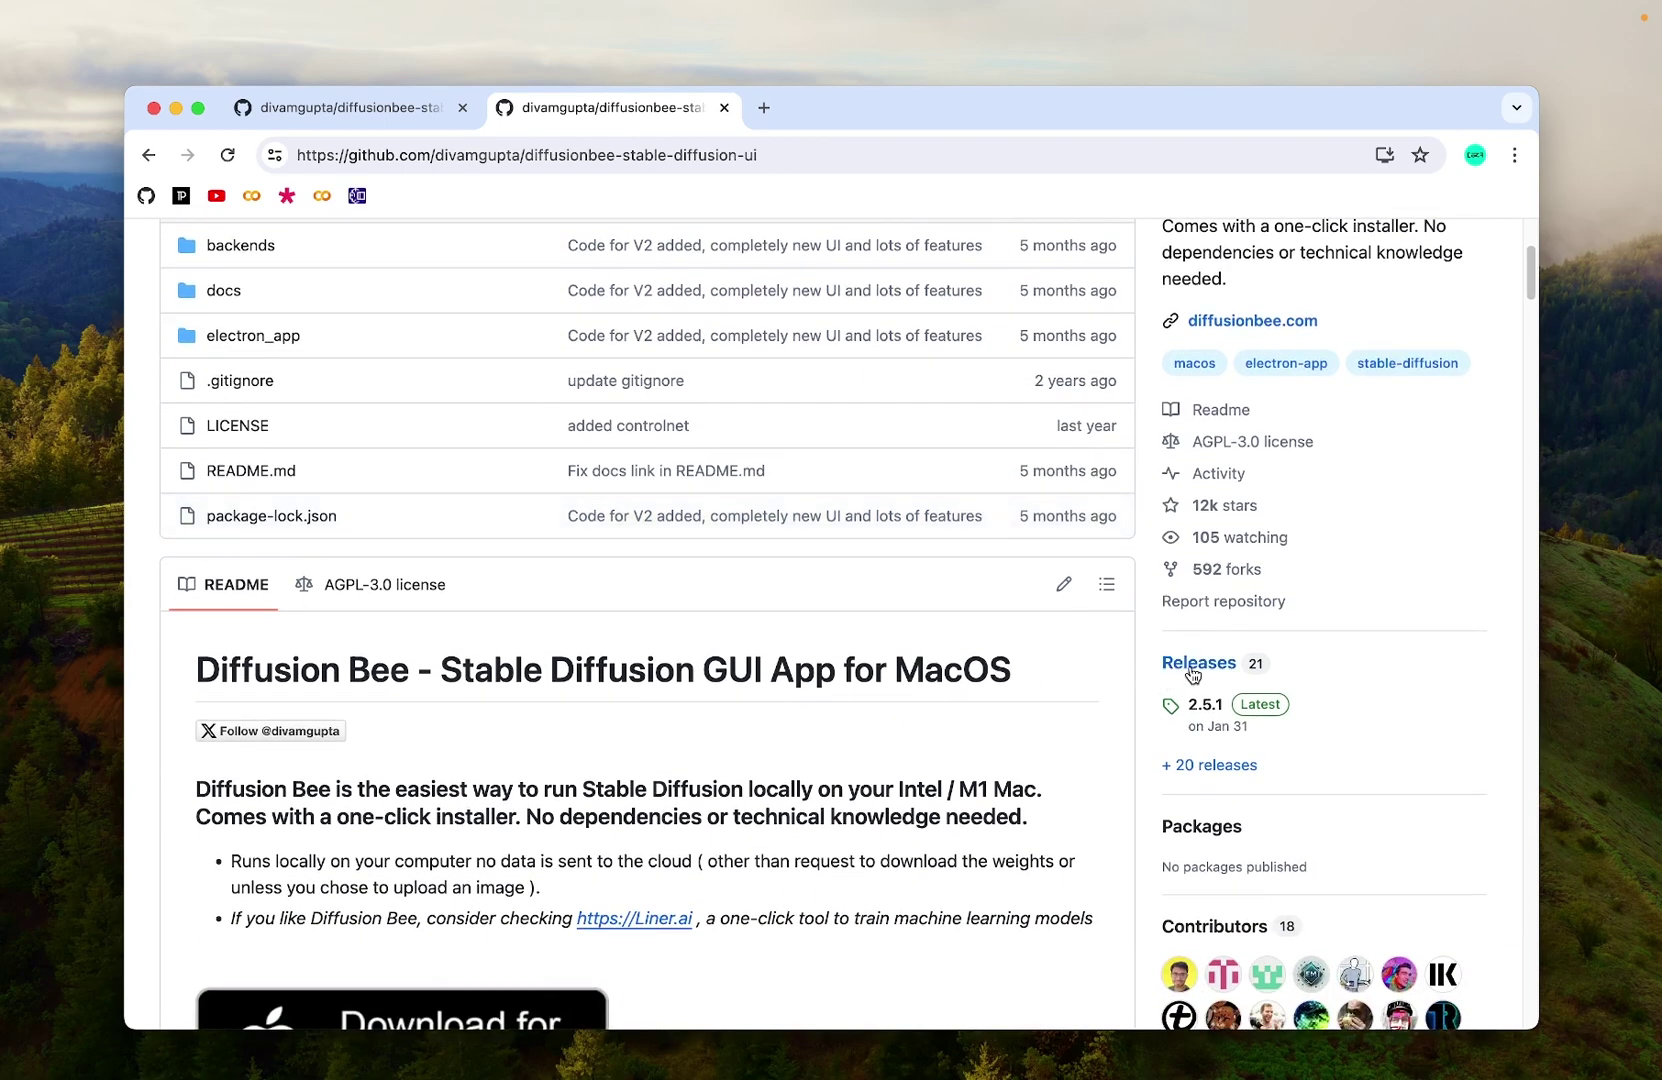
click(1192, 673)
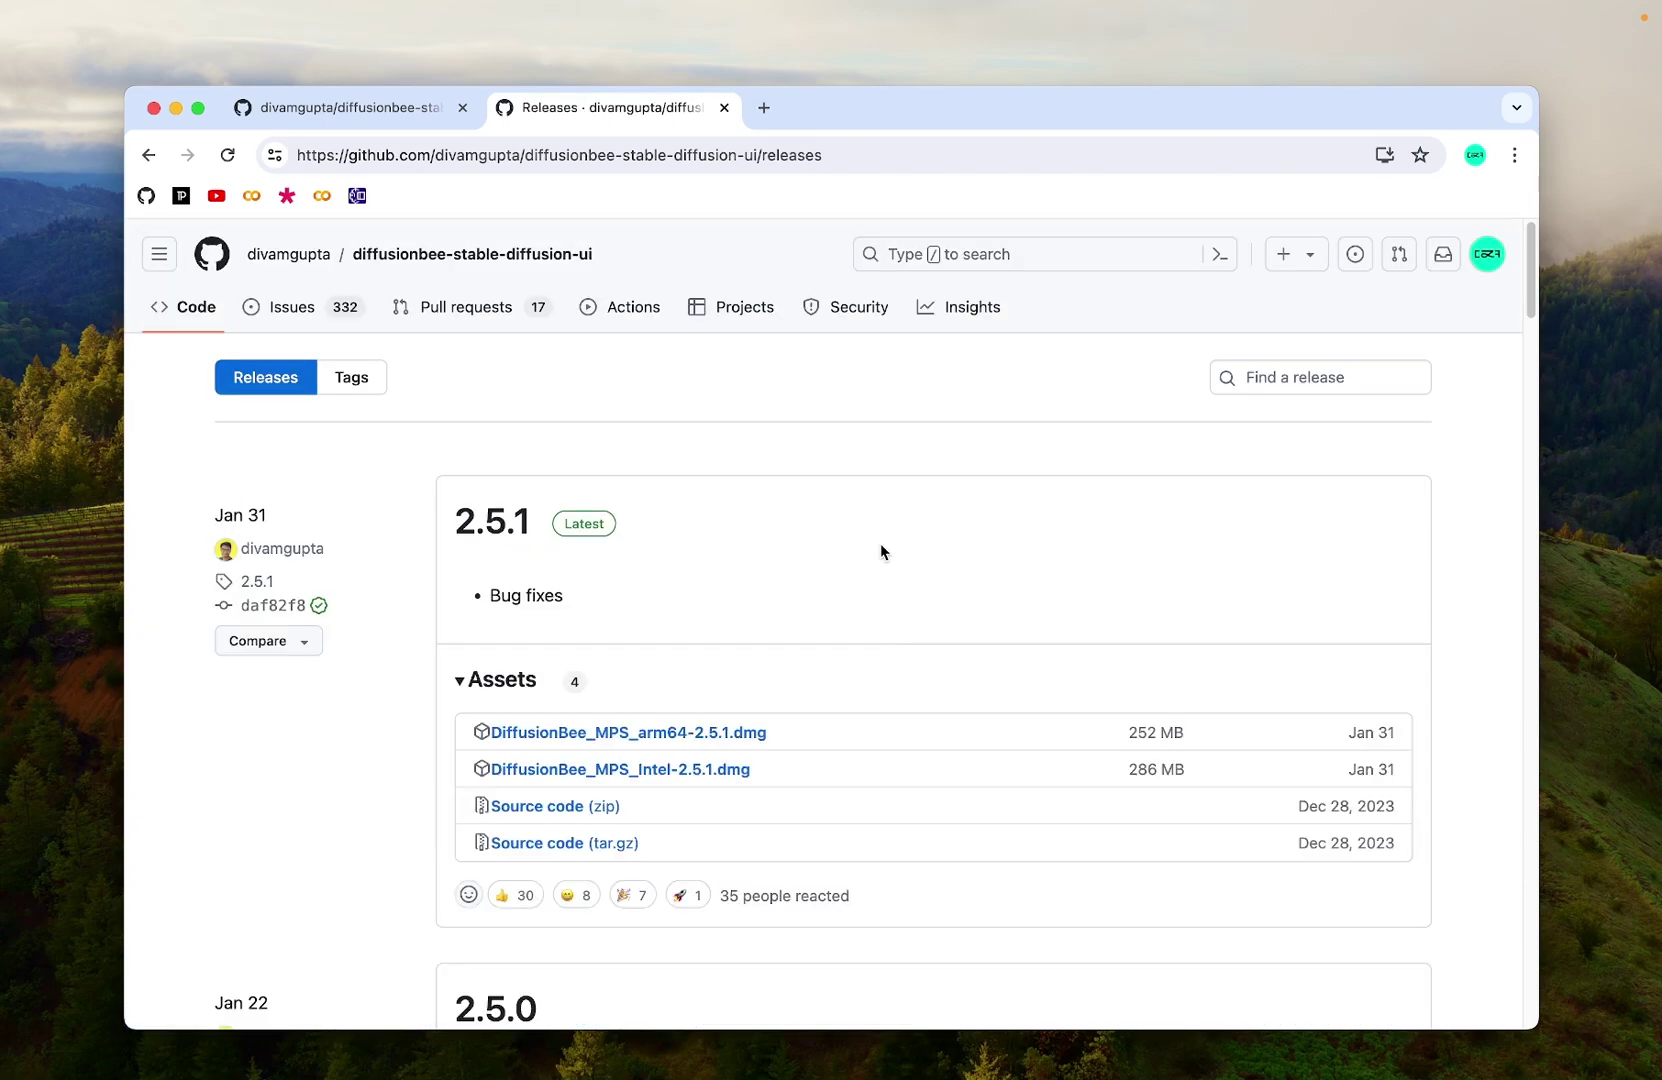
scroll(880, 545, down, 4)
scroll(783, 705, up, 3)
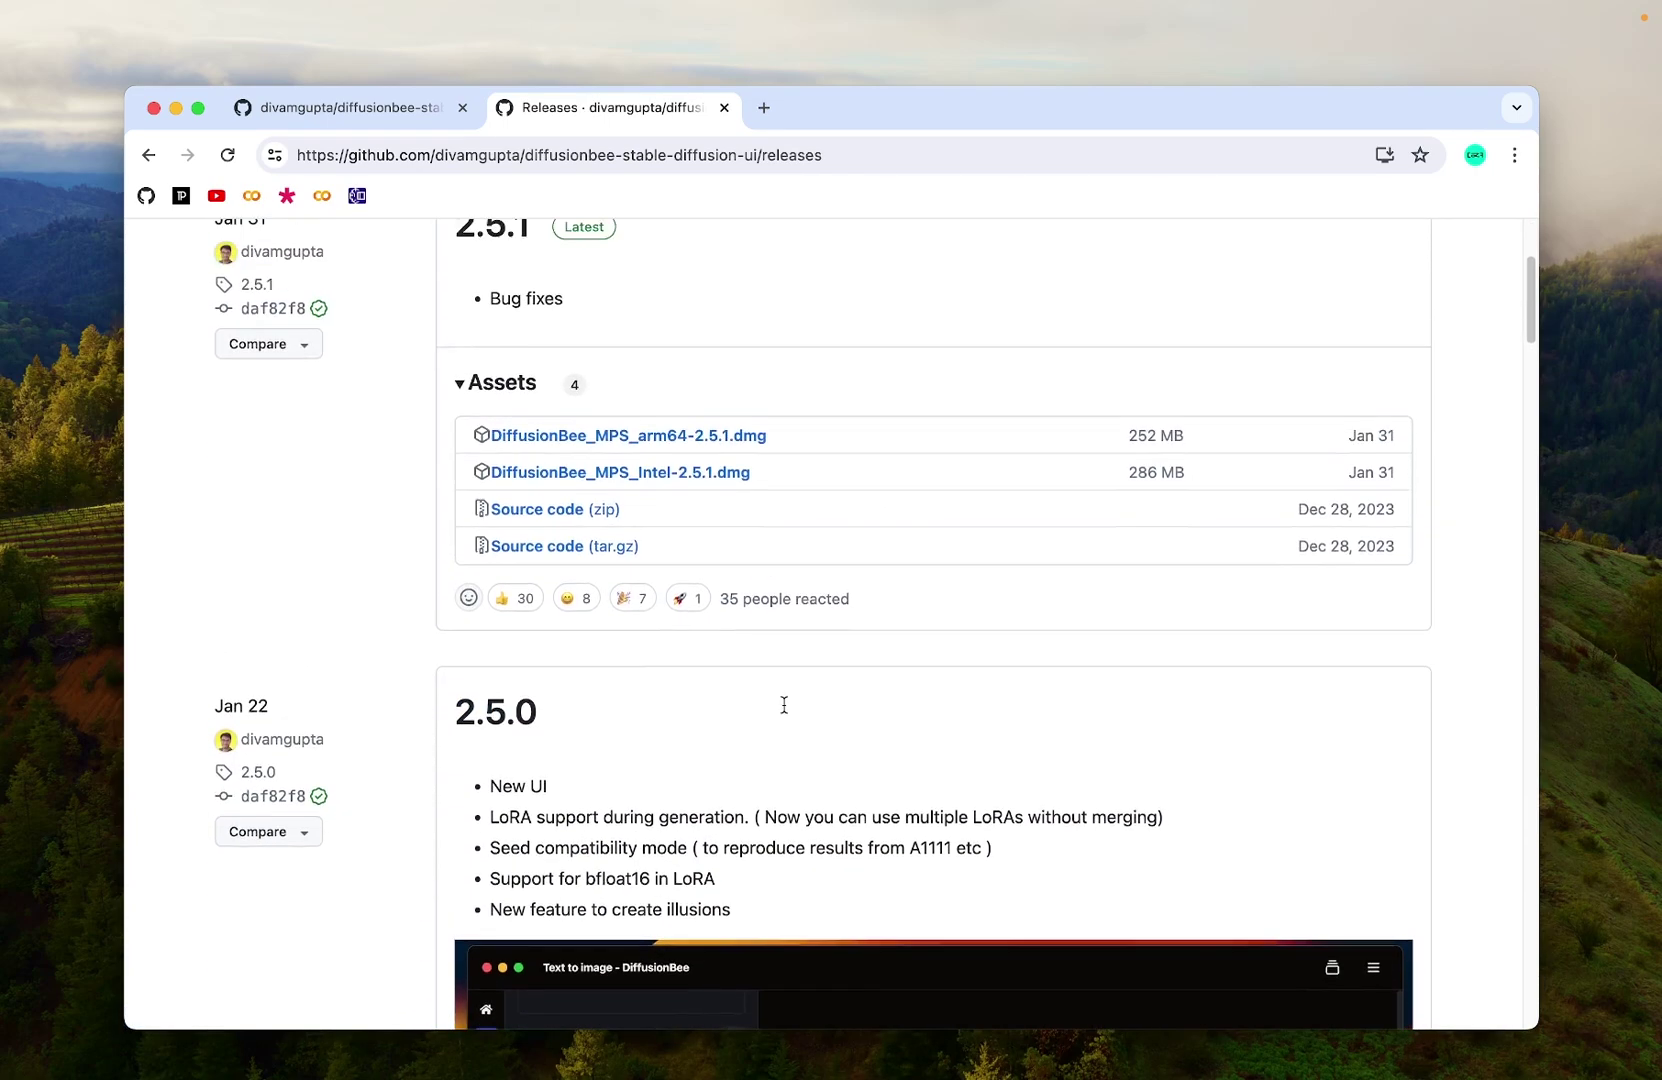
scroll(783, 710, up, 2)
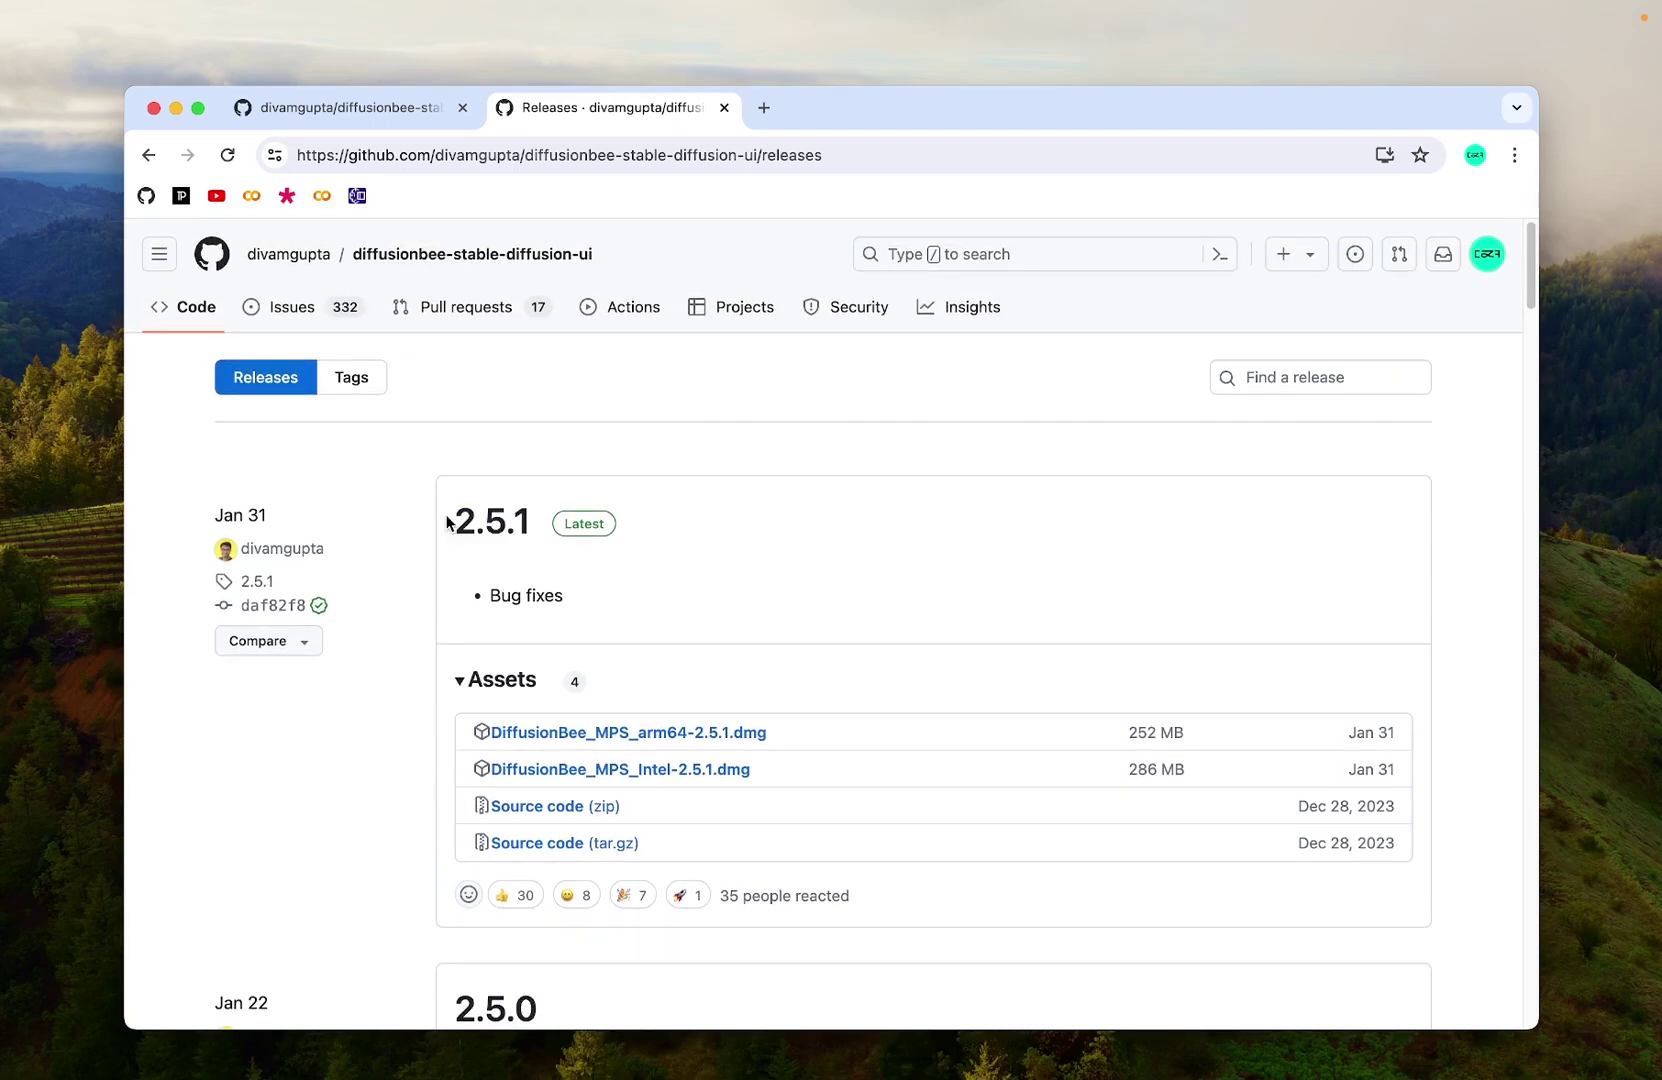
- Highlight the 2.5.1 heading of the latest release on the Releases page
drag(447, 521, 533, 522)
click(860, 548)
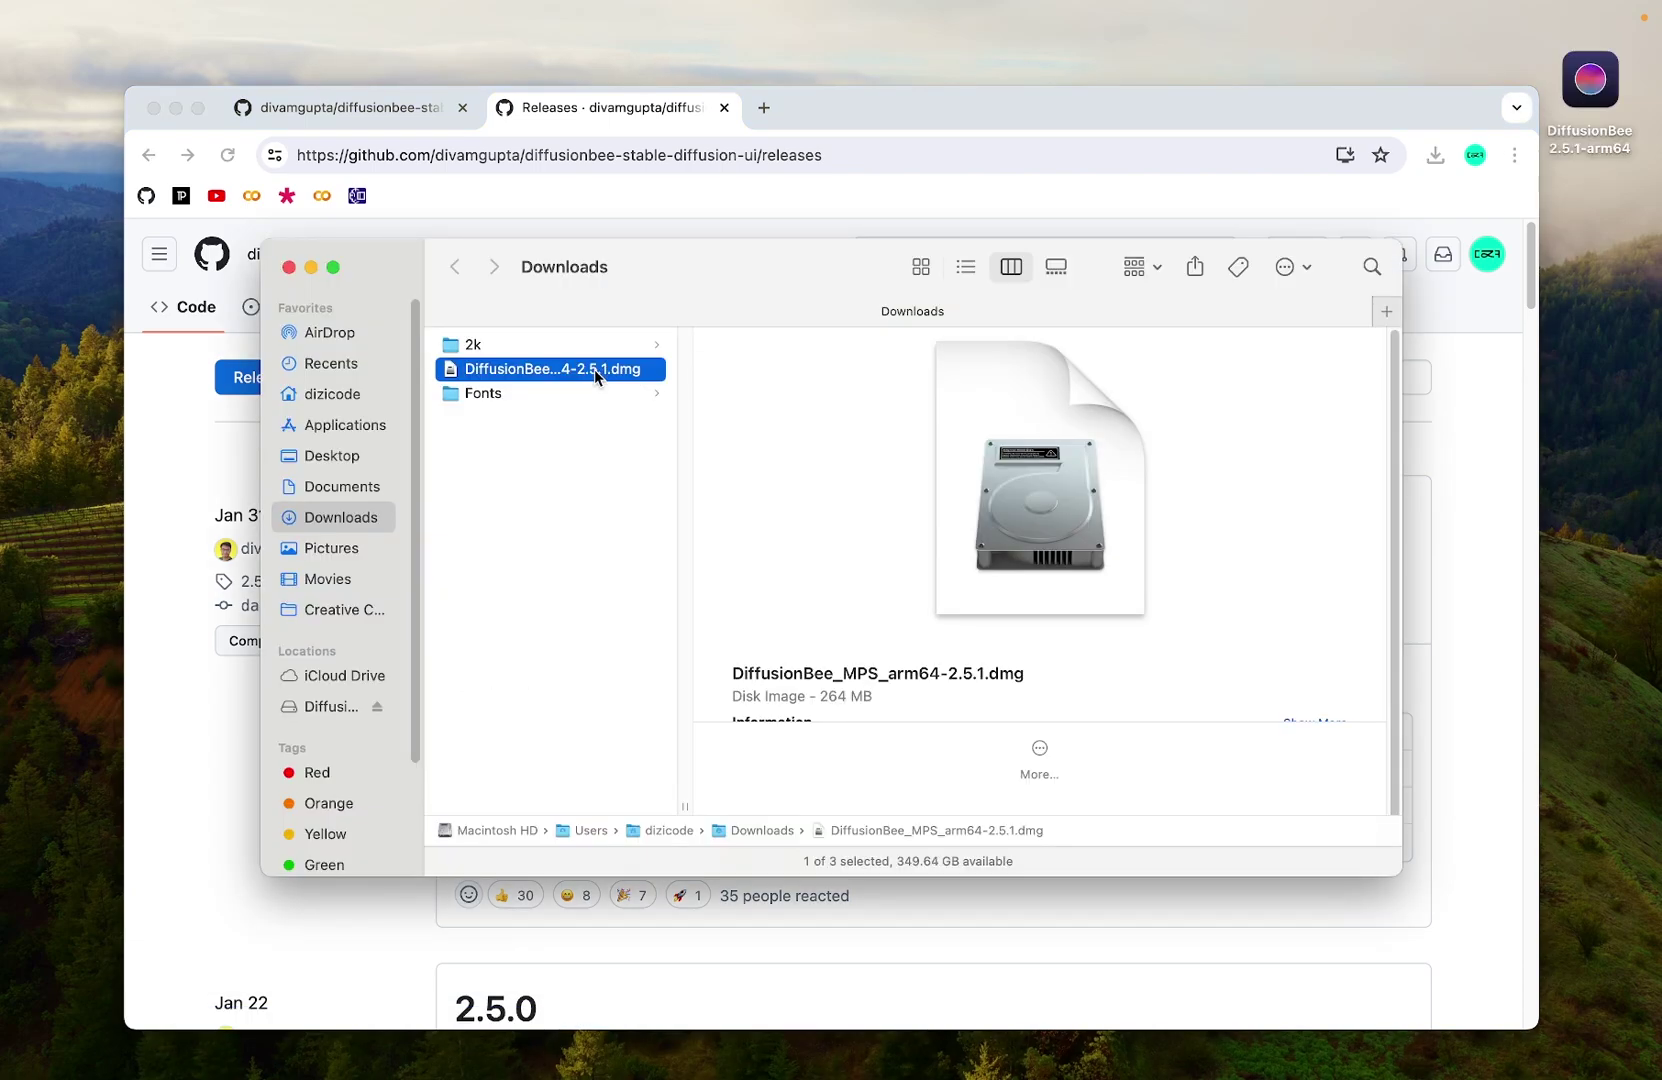
- Install DiffusionBee into Applications from the downloaded DiffusionBee_MPS_arm64-2.5.1.dmg and launch it
double_click(593, 369)
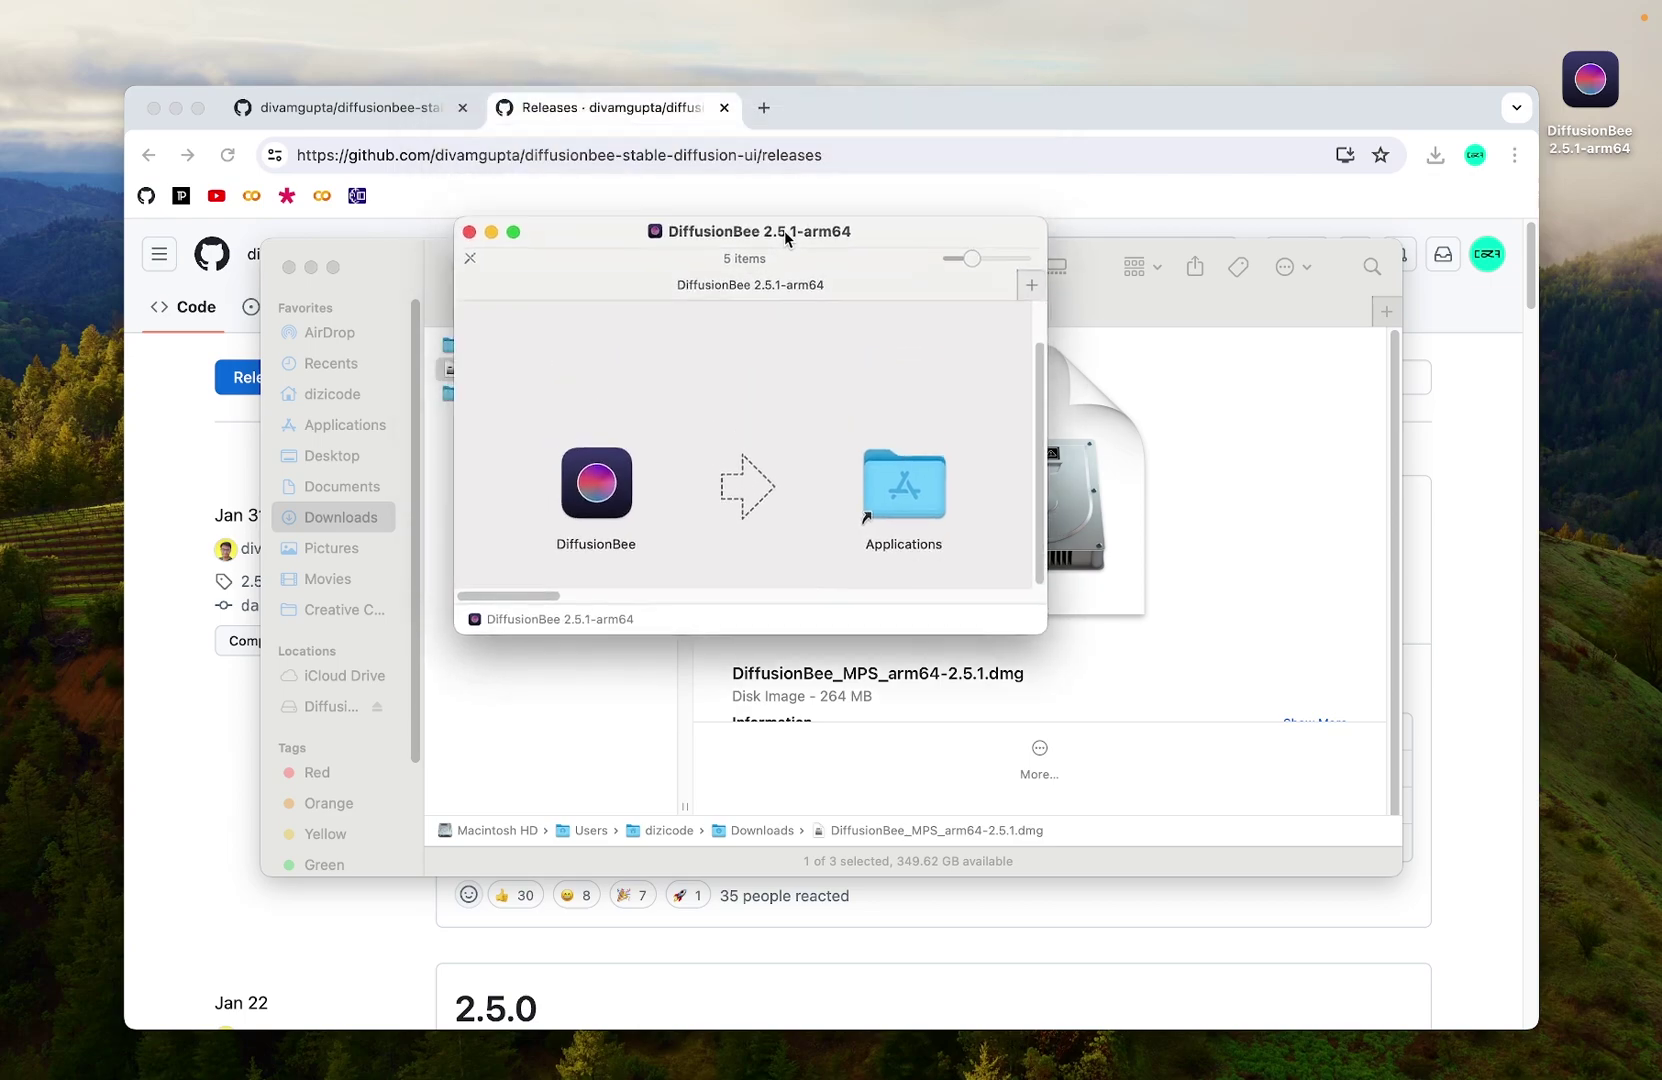
drag(596, 482, 833, 428)
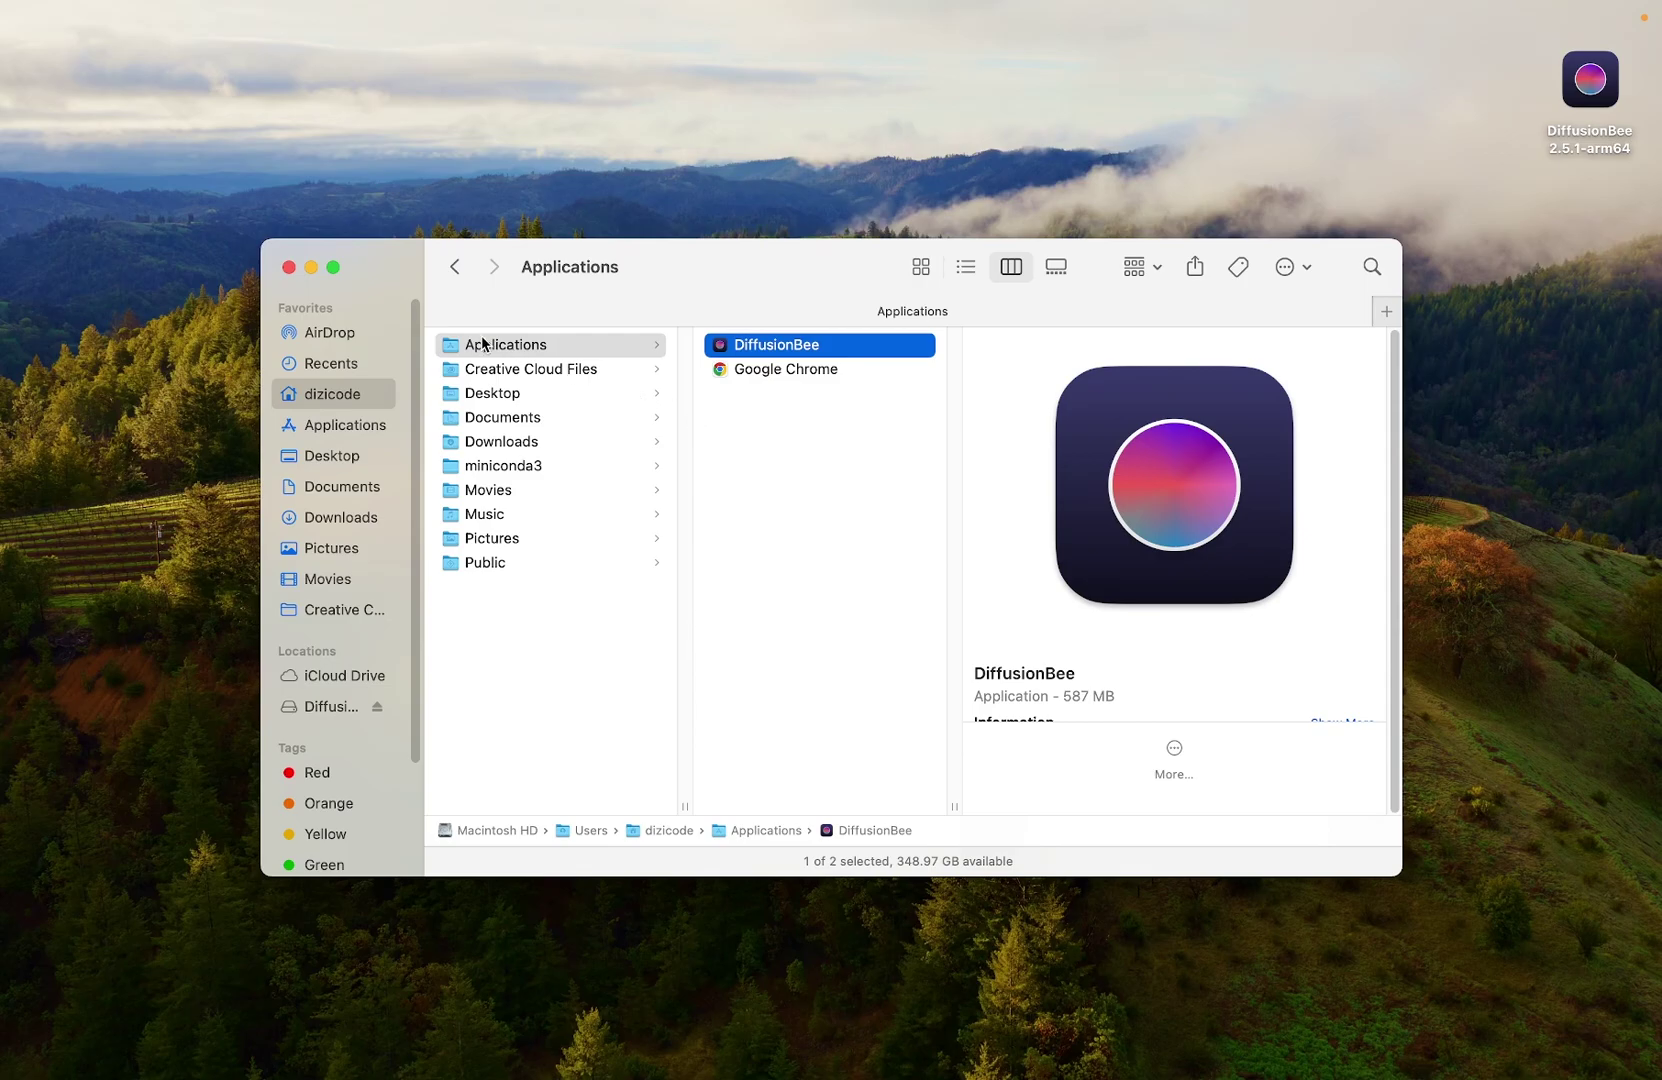
double_click(797, 346)
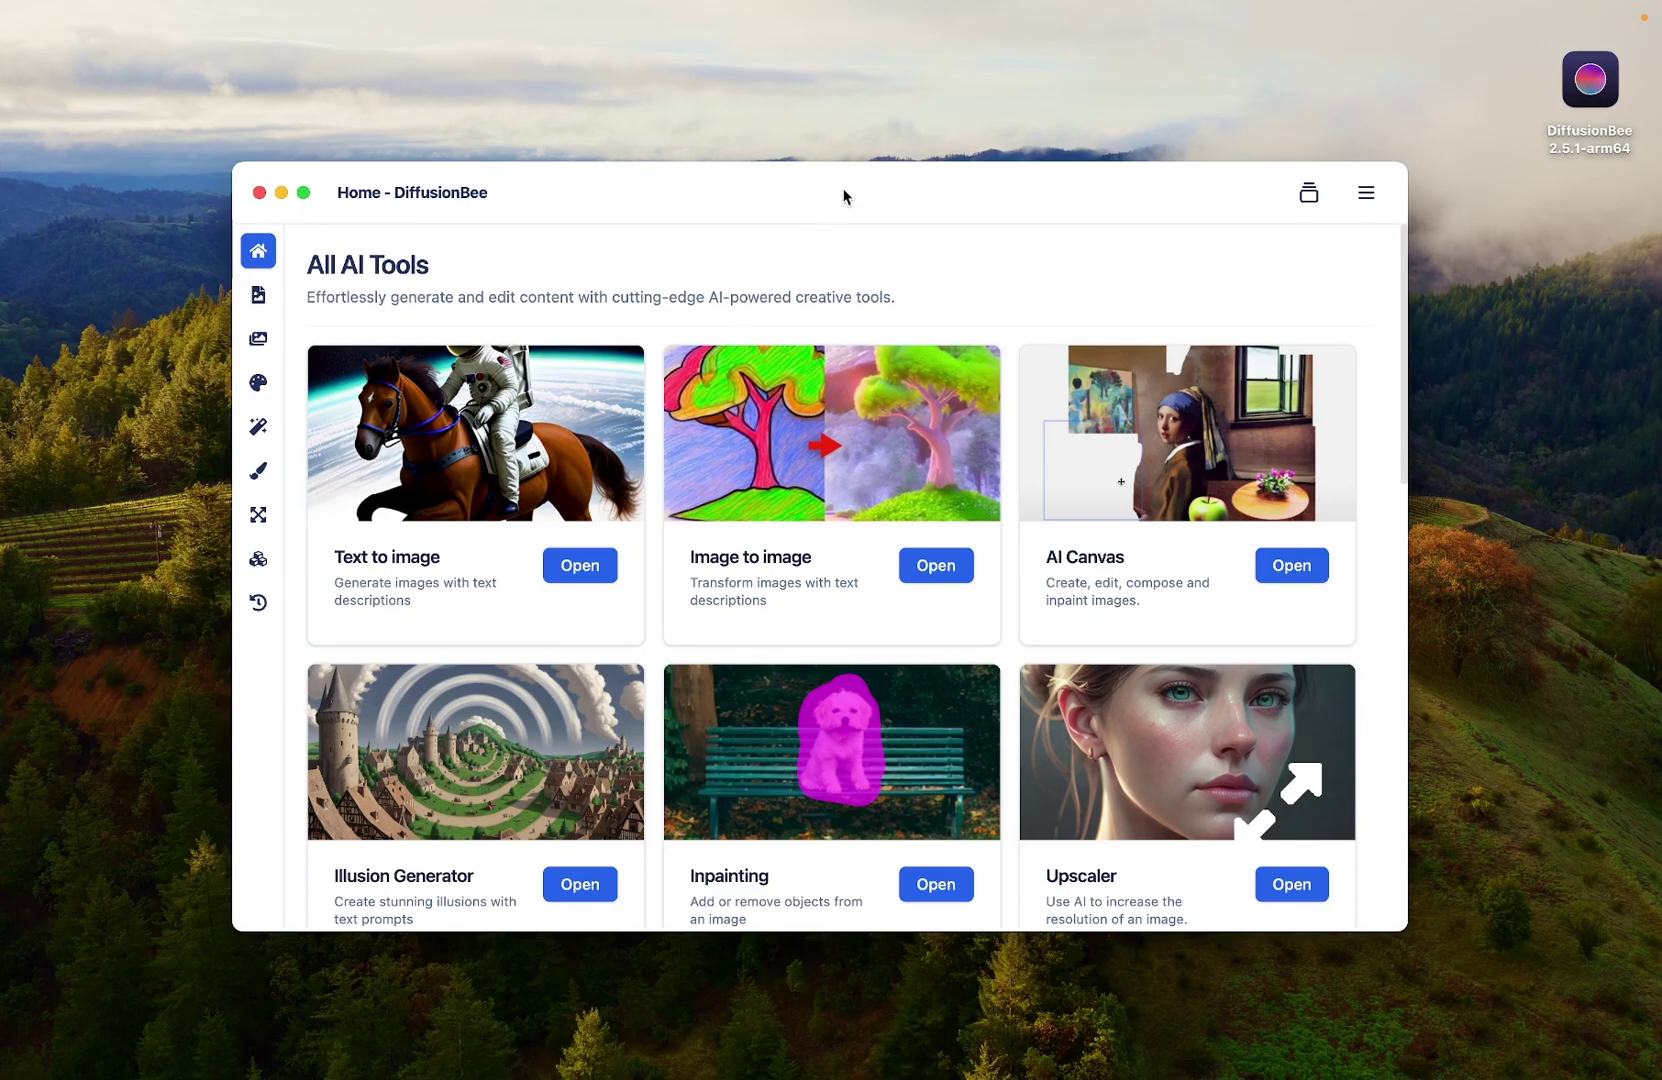
mouse_move(843, 196)
mouse_down()
mouse_move(824, 234)
mouse_move(798, 171)
mouse_move(879, 182)
mouse_move(843, 160)
mouse_move(843, 178)
mouse_up()
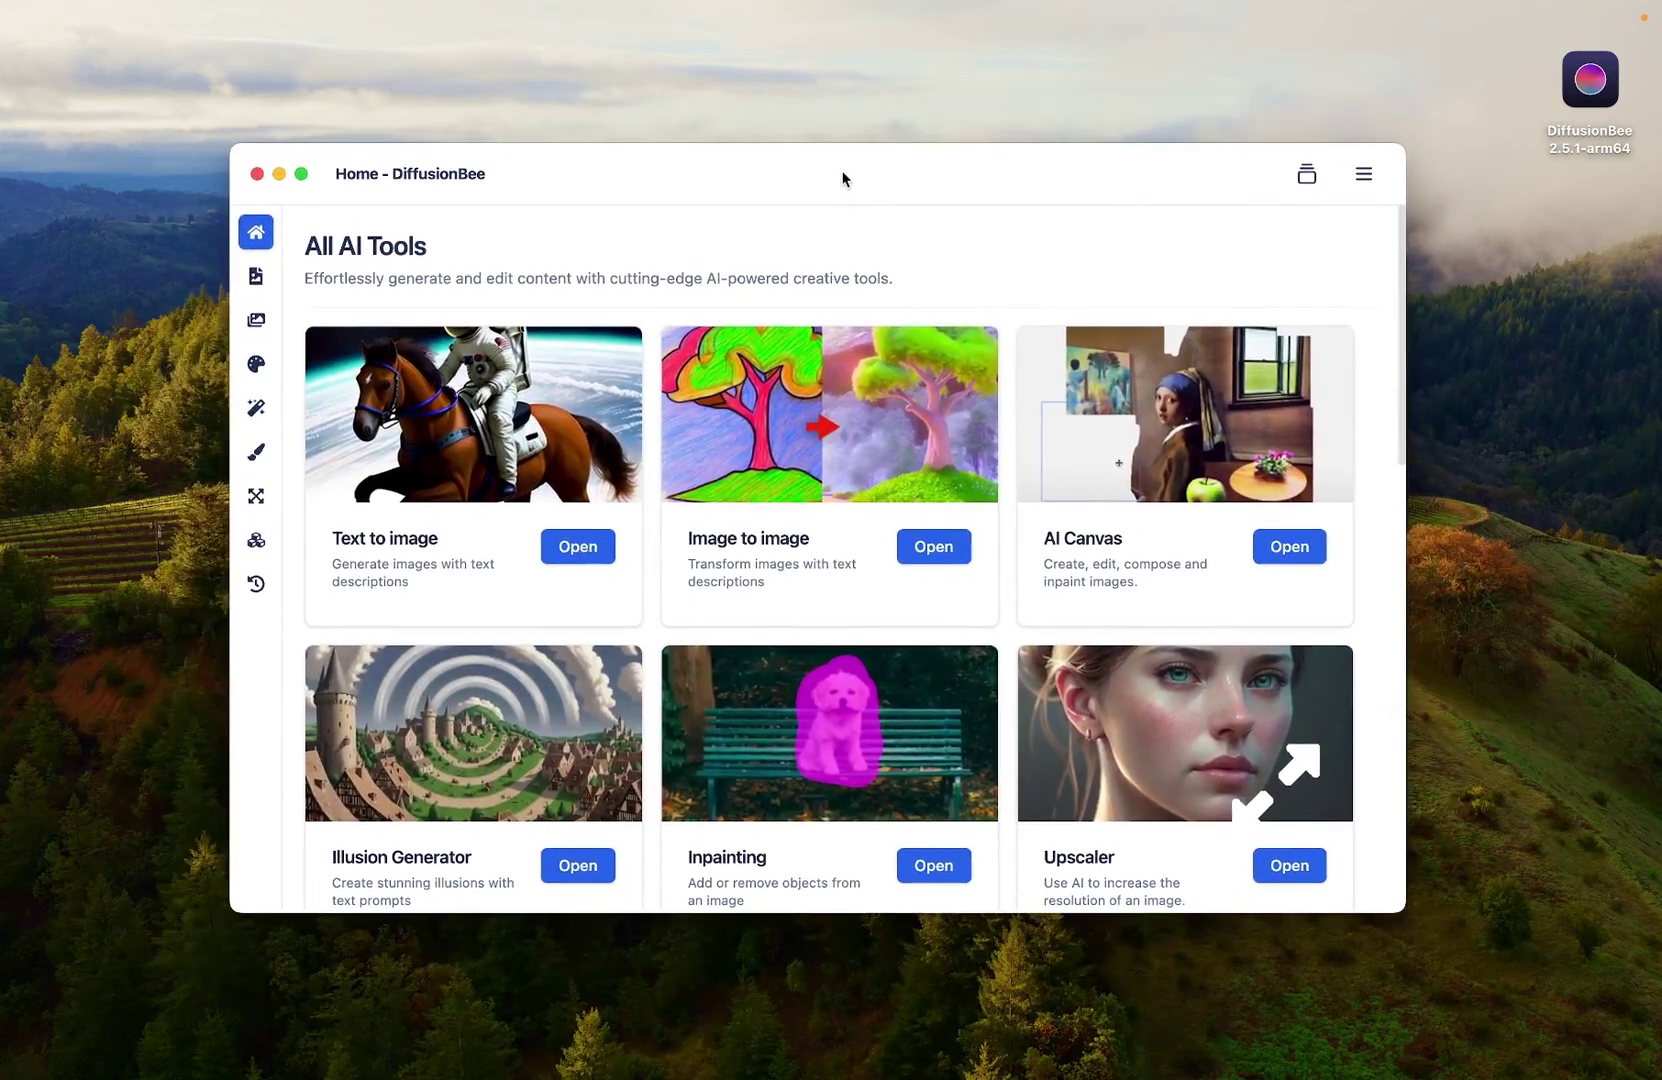
- View the About DiffusionBee information, highlight the version number and app description, and close it
mouse_move(255, 5)
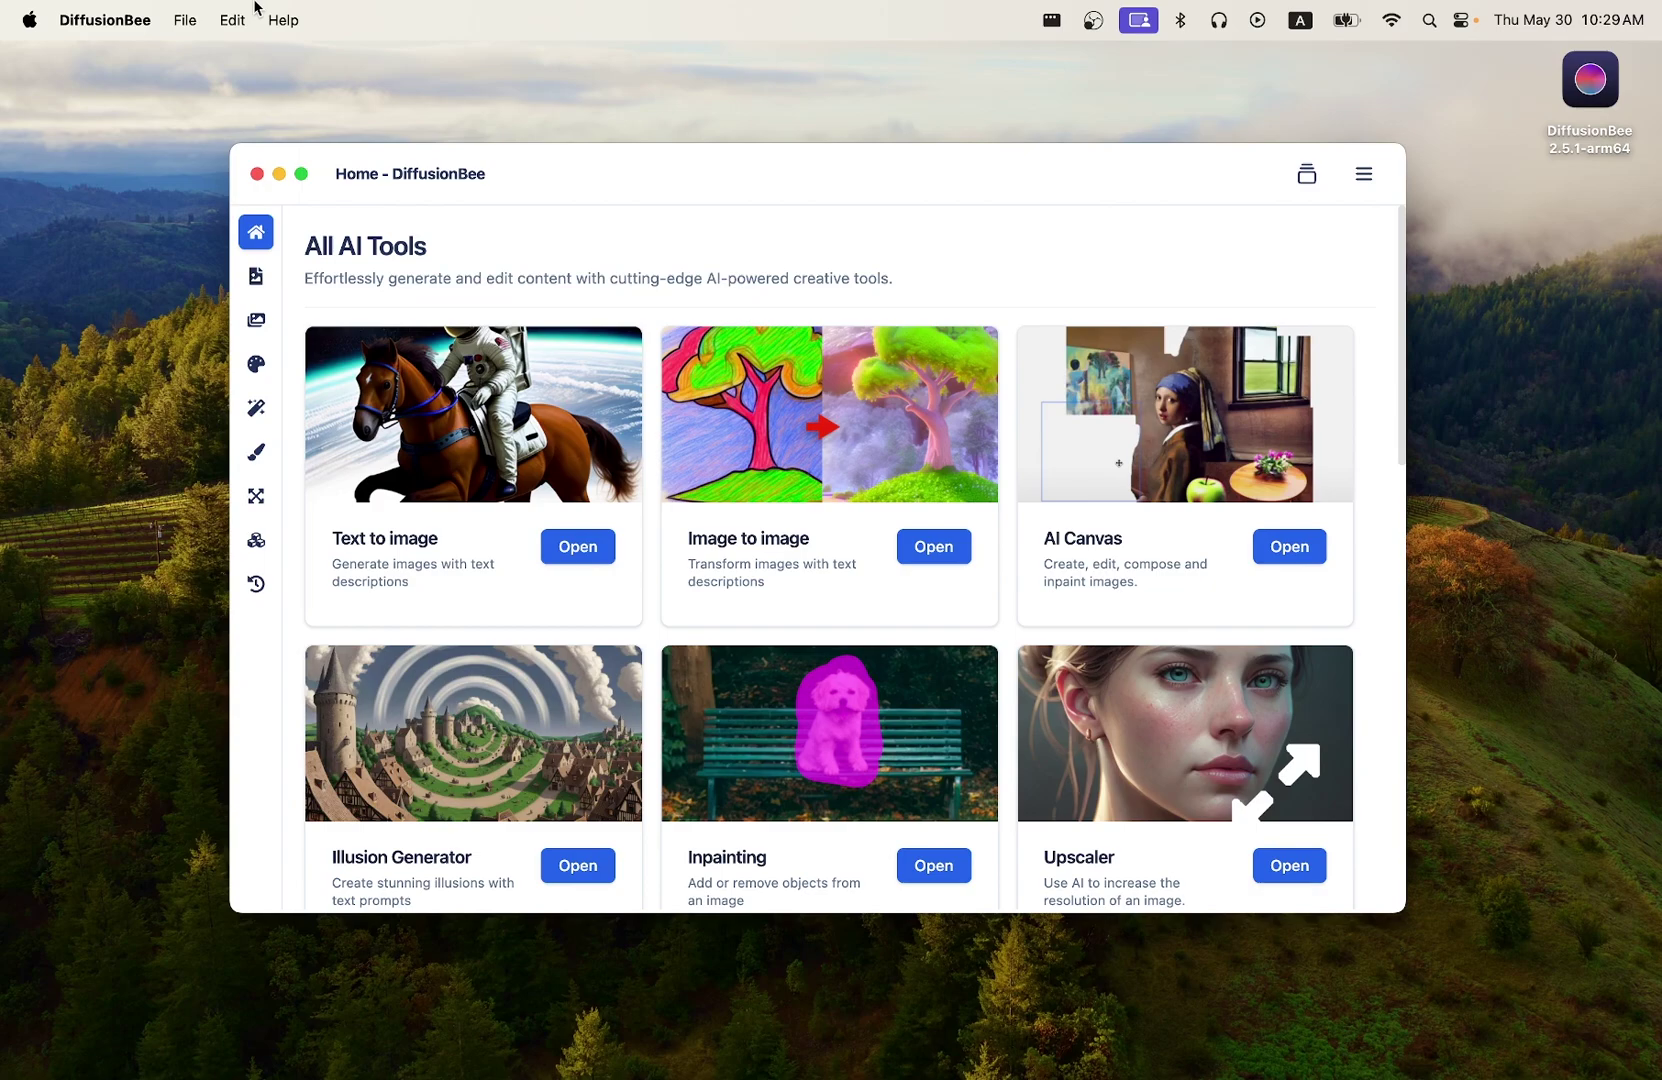
click(112, 24)
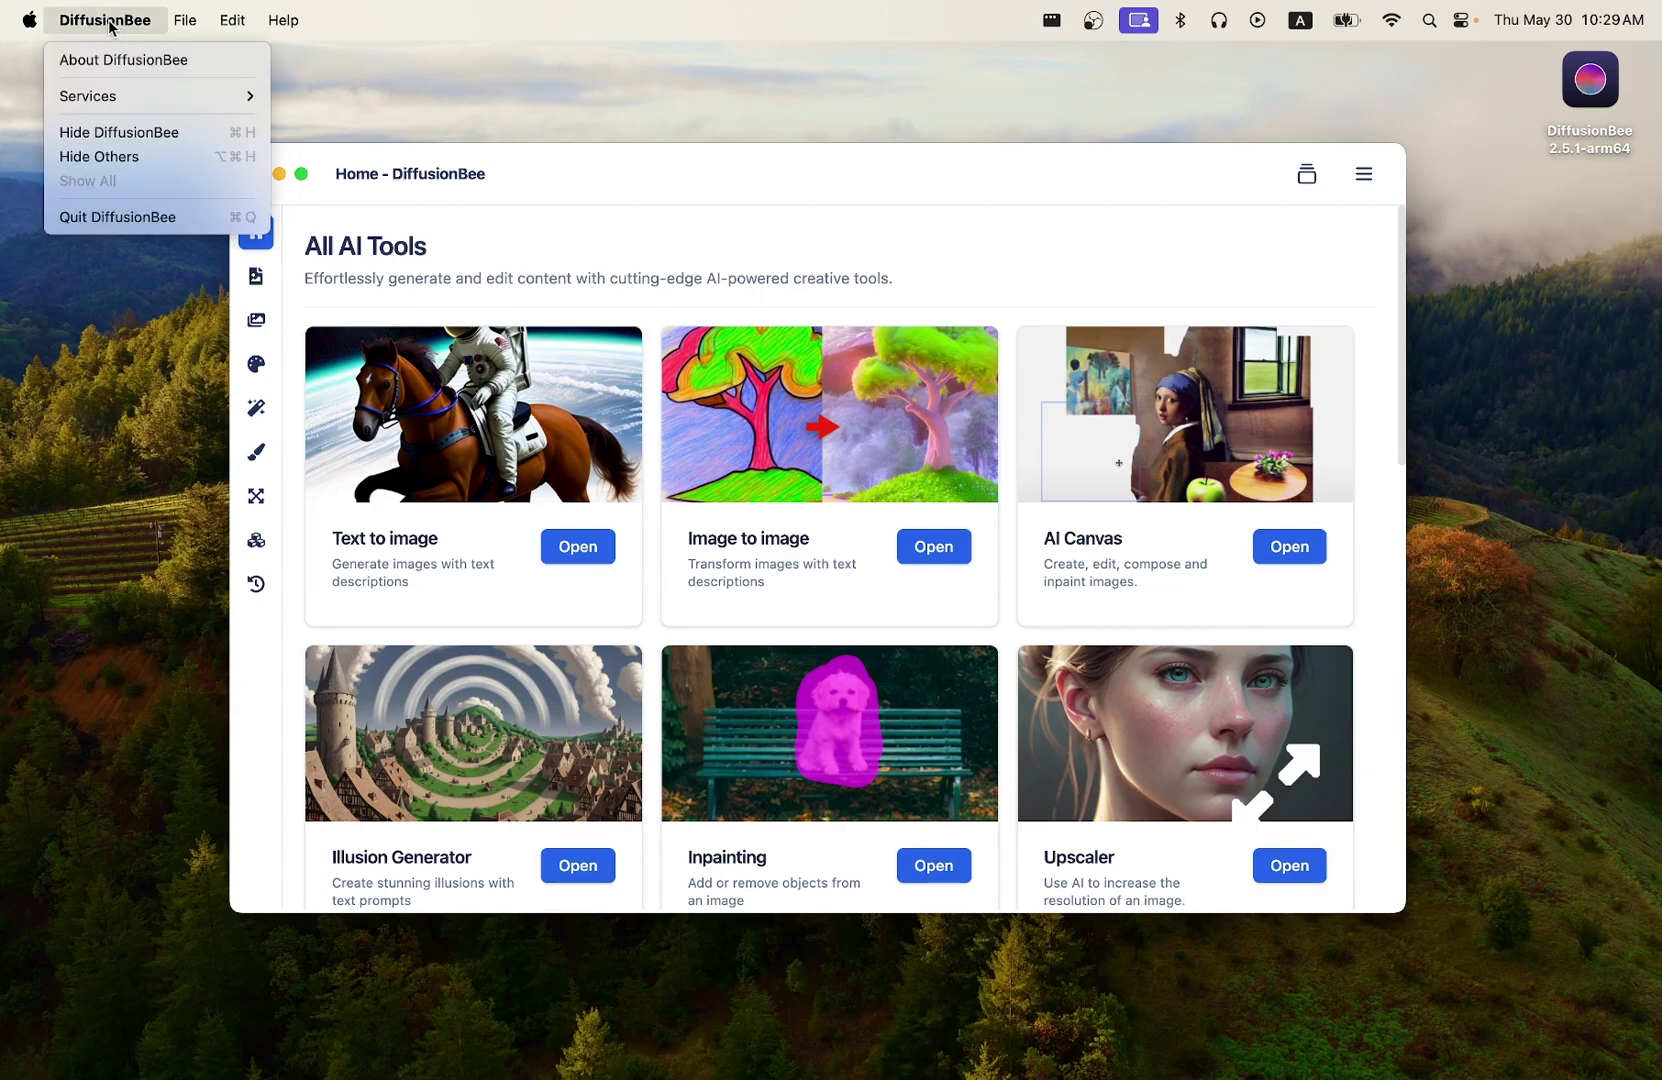
click(106, 62)
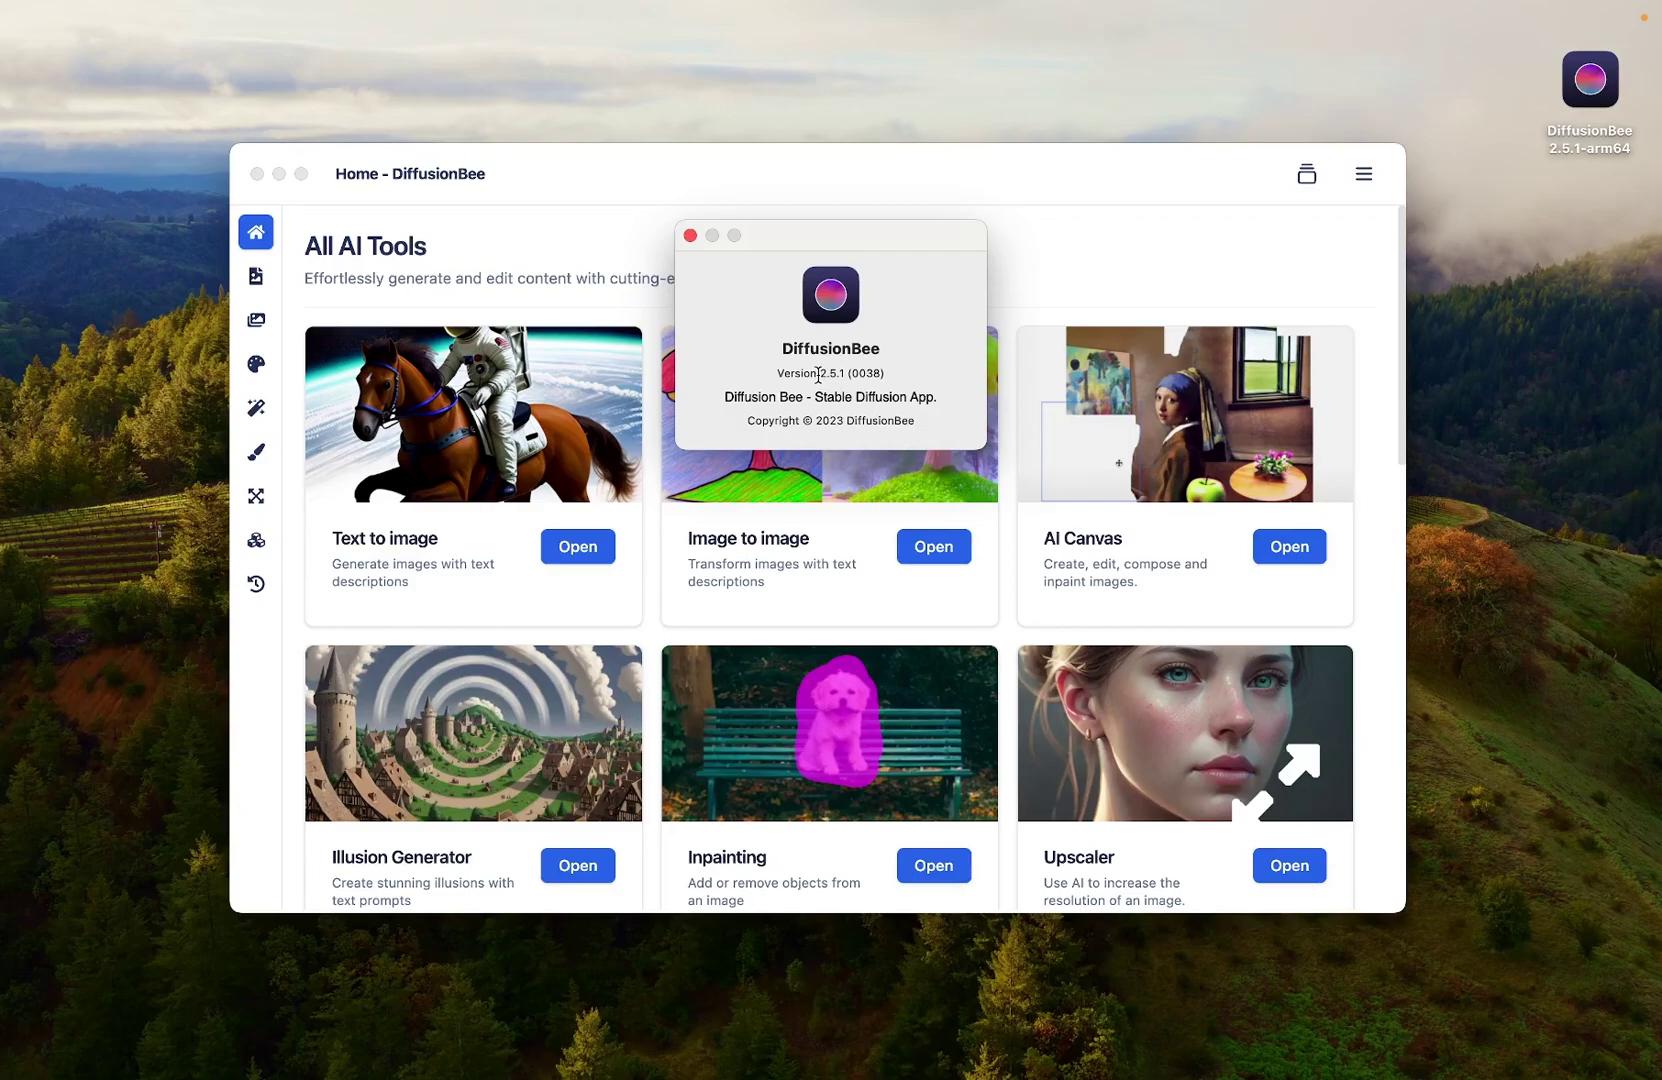
drag(818, 375, 848, 375)
drag(943, 397, 722, 397)
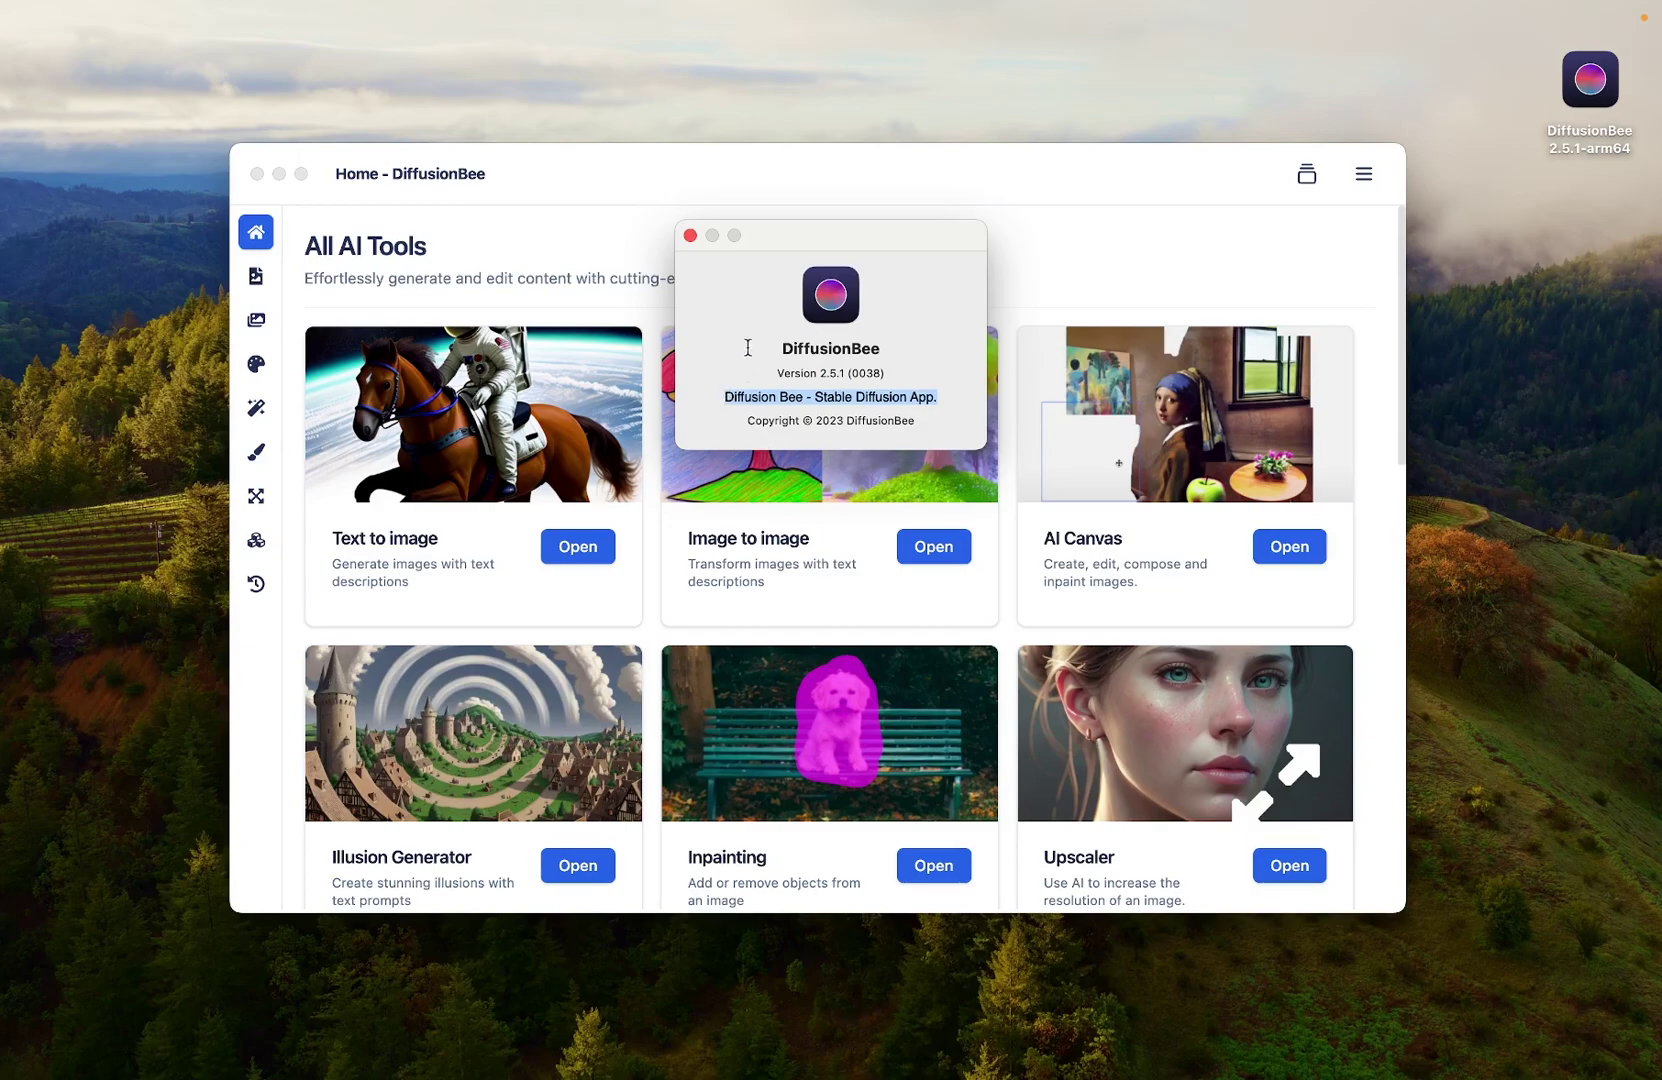
click(690, 236)
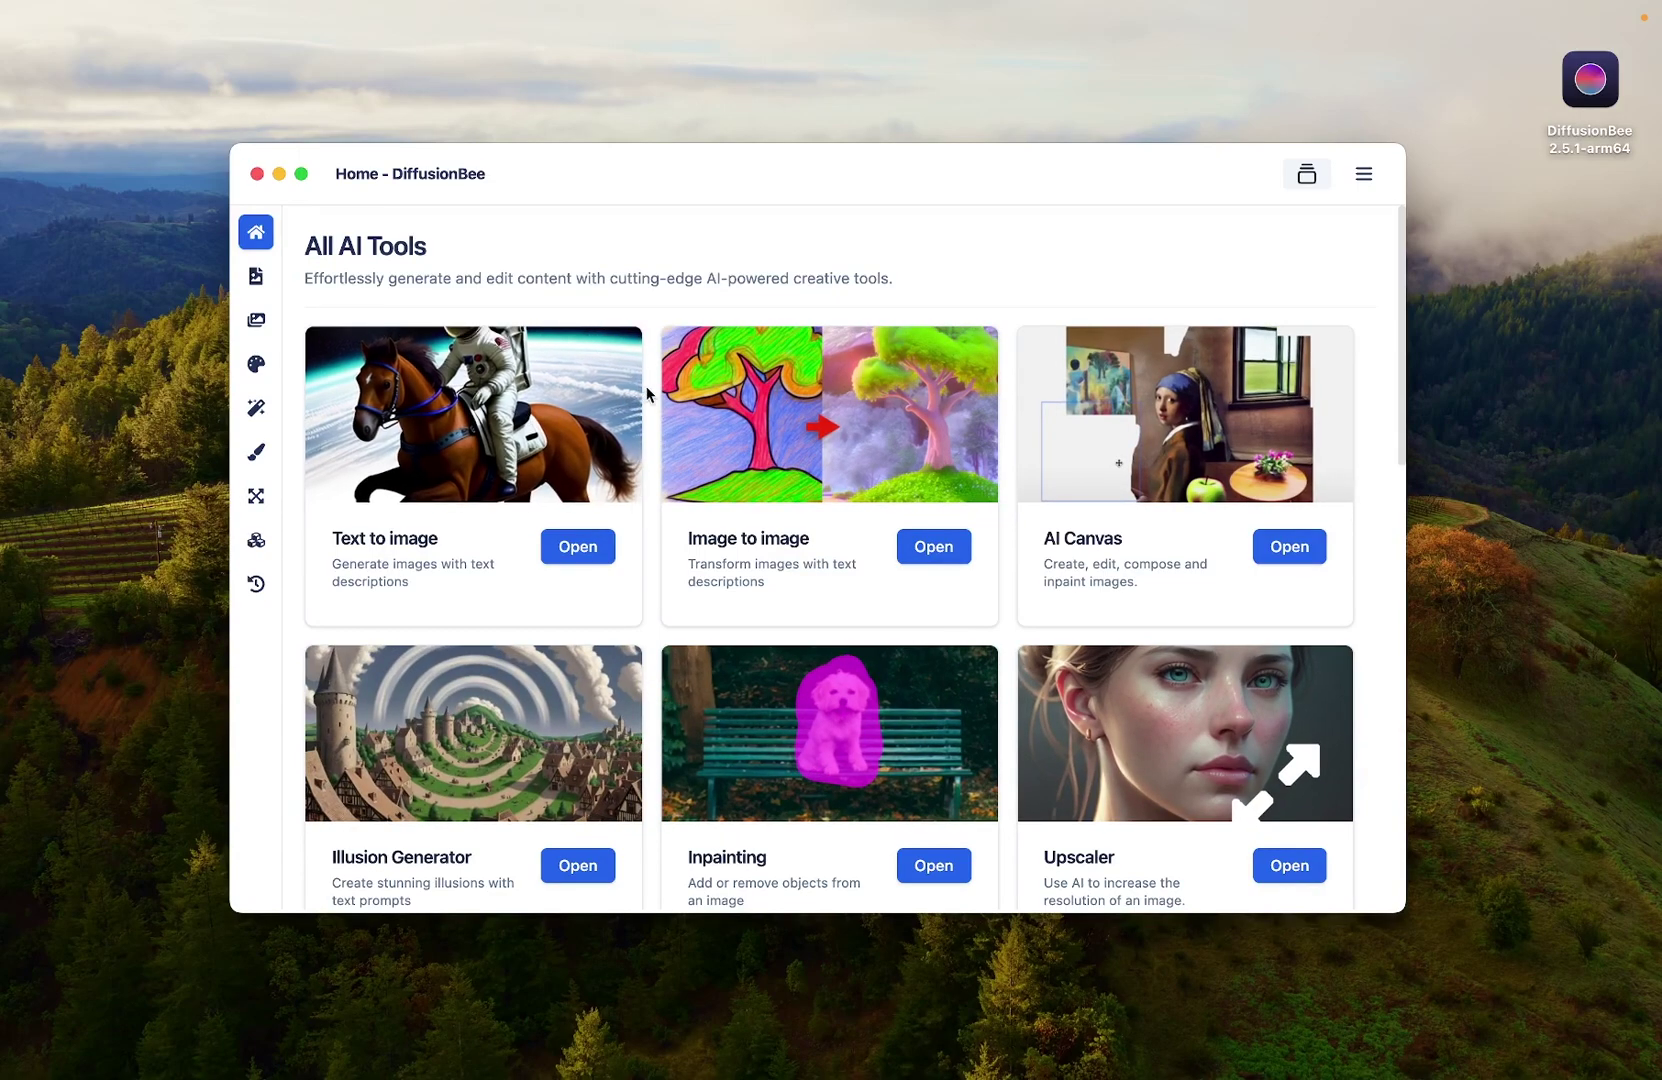
- Look over all the tools on the DiffusionBee home page, including the Pages and Miscellaneous sections
scroll(648, 388, down, 5)
scroll(648, 388, up, 5)
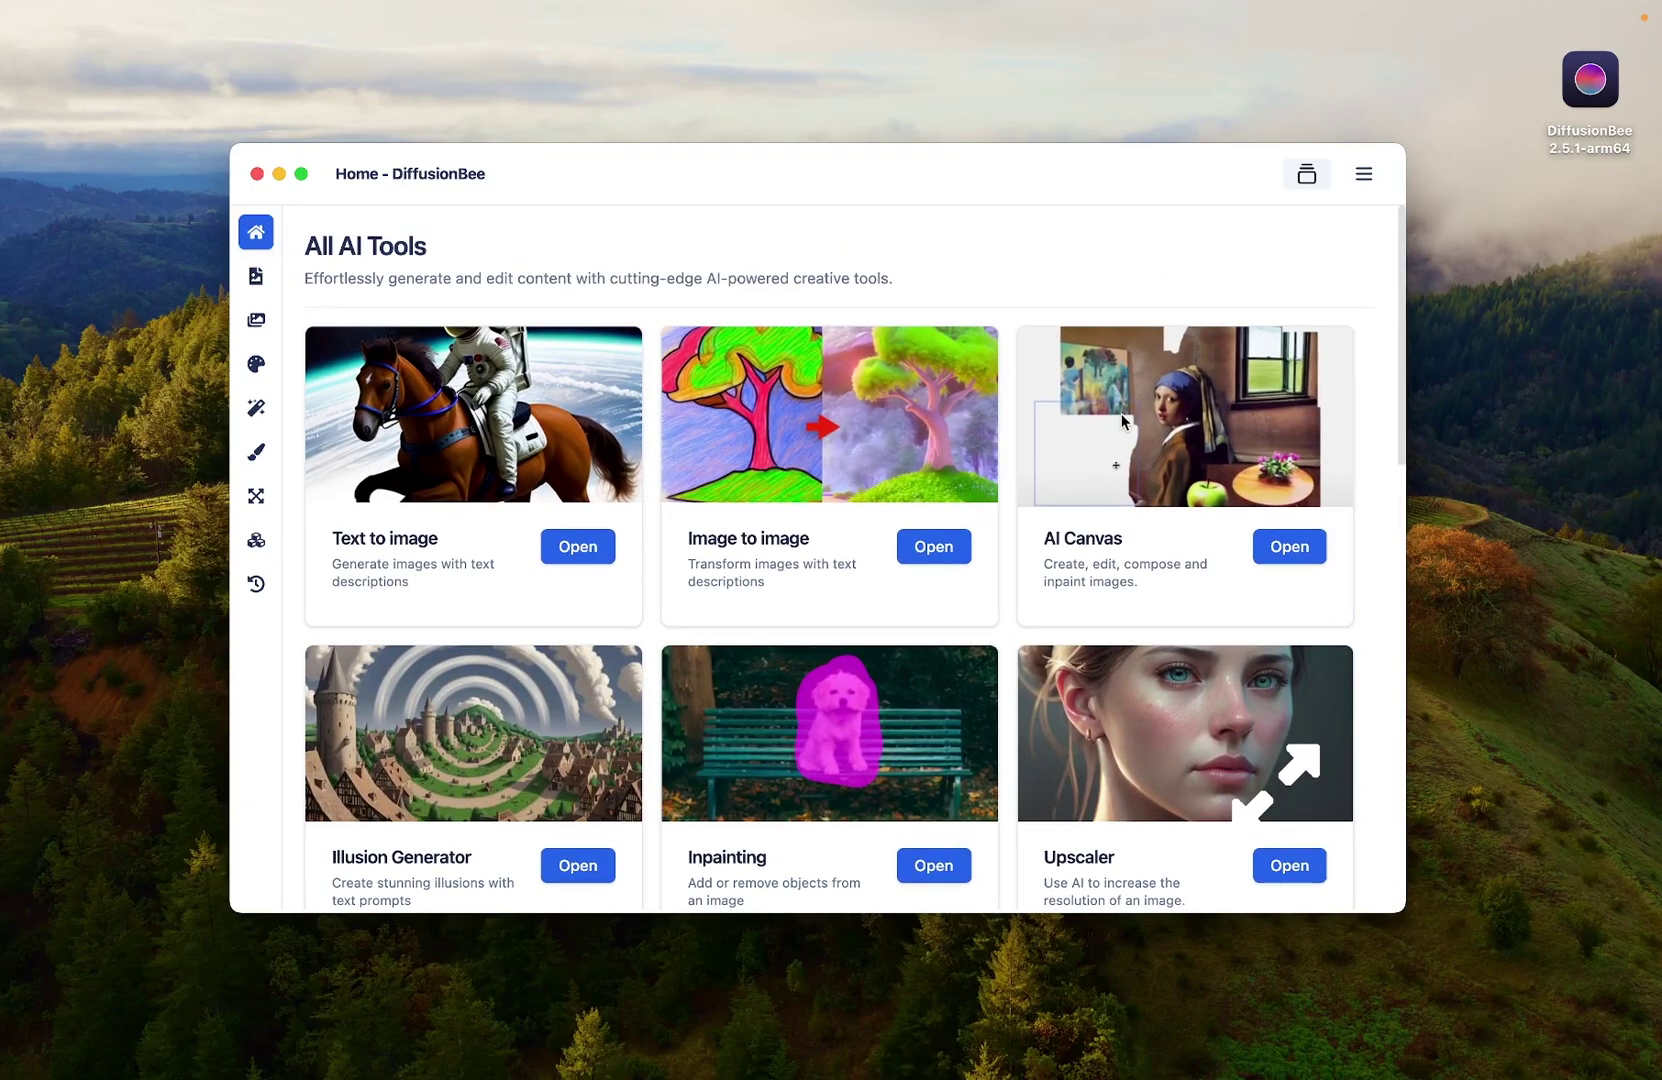
scroll(1121, 413, down, 3)
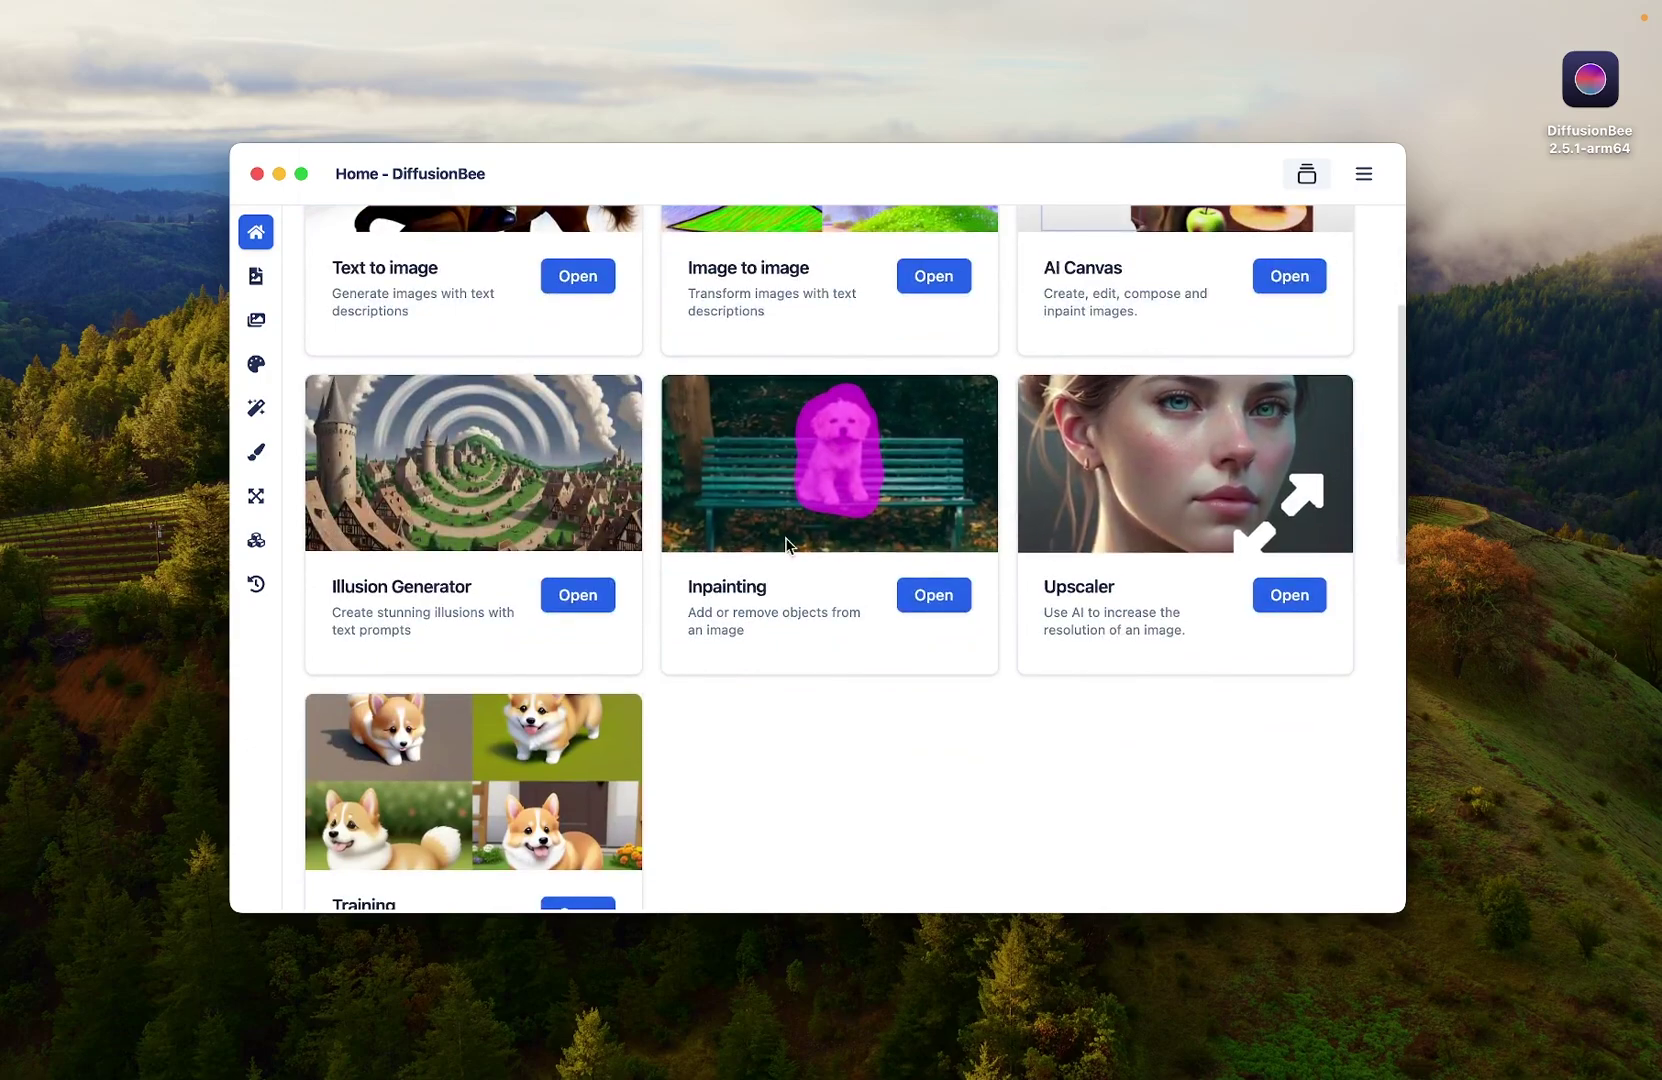
scroll(434, 410, down, 1)
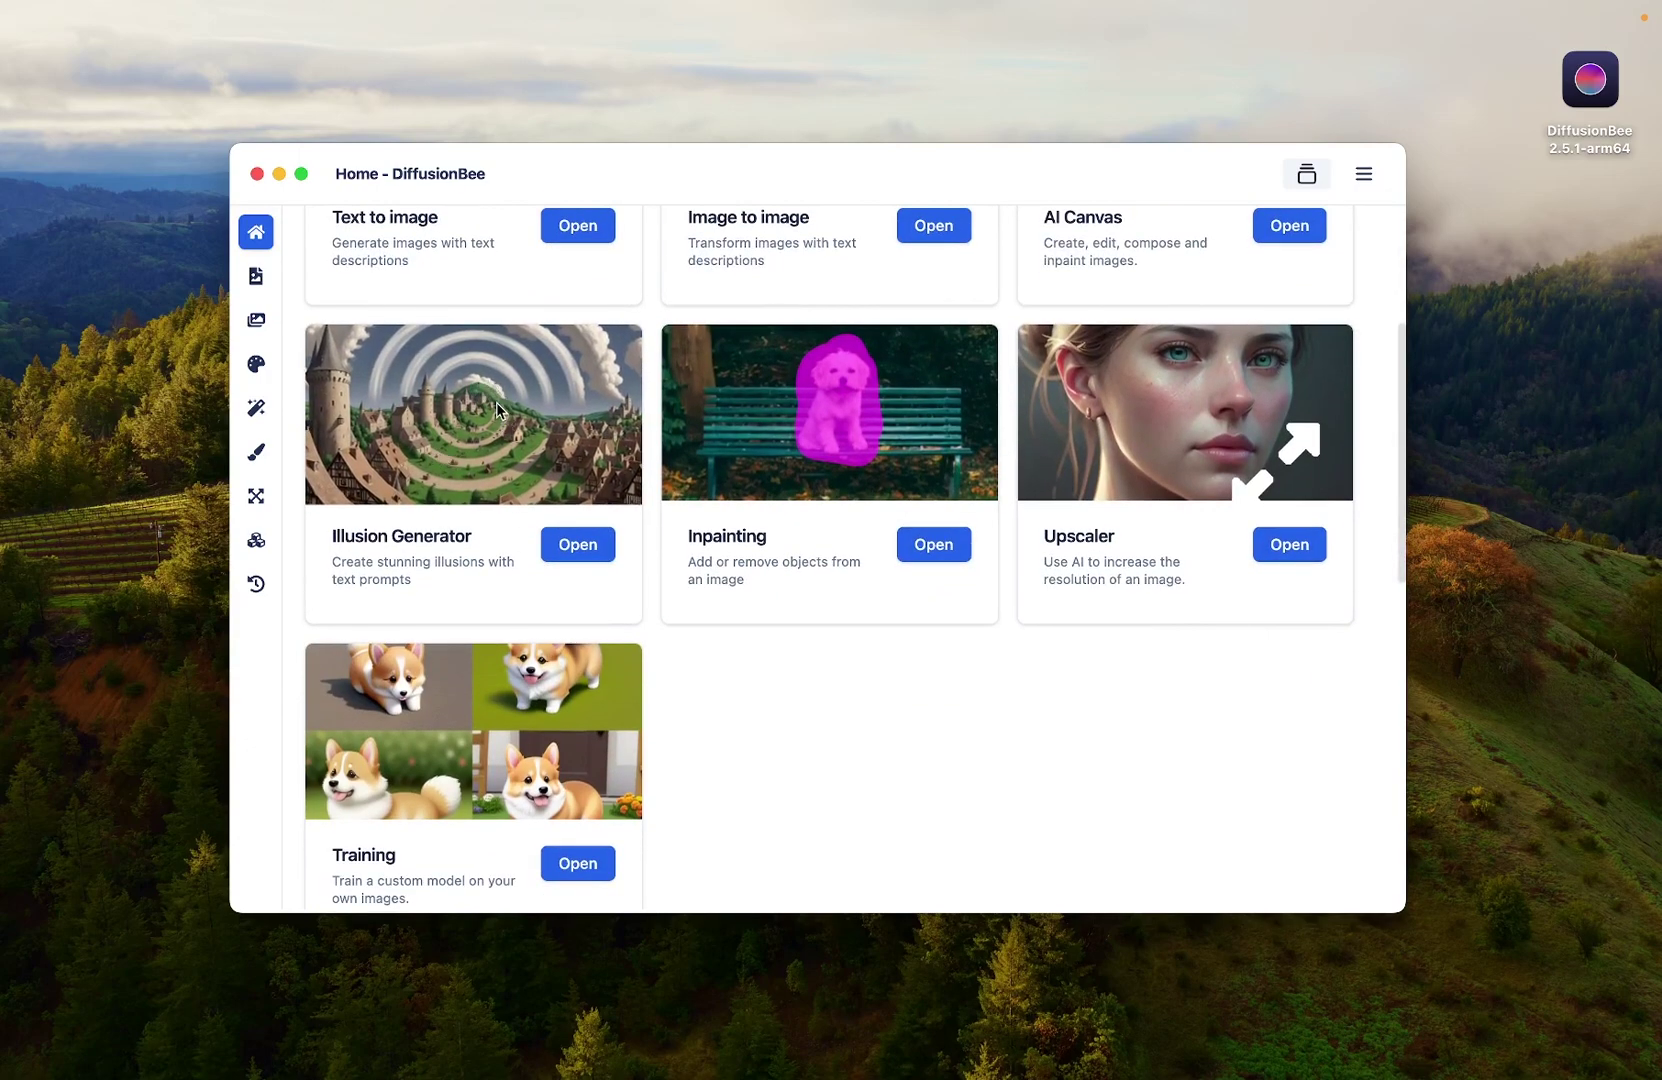
scroll(495, 405, down, 3)
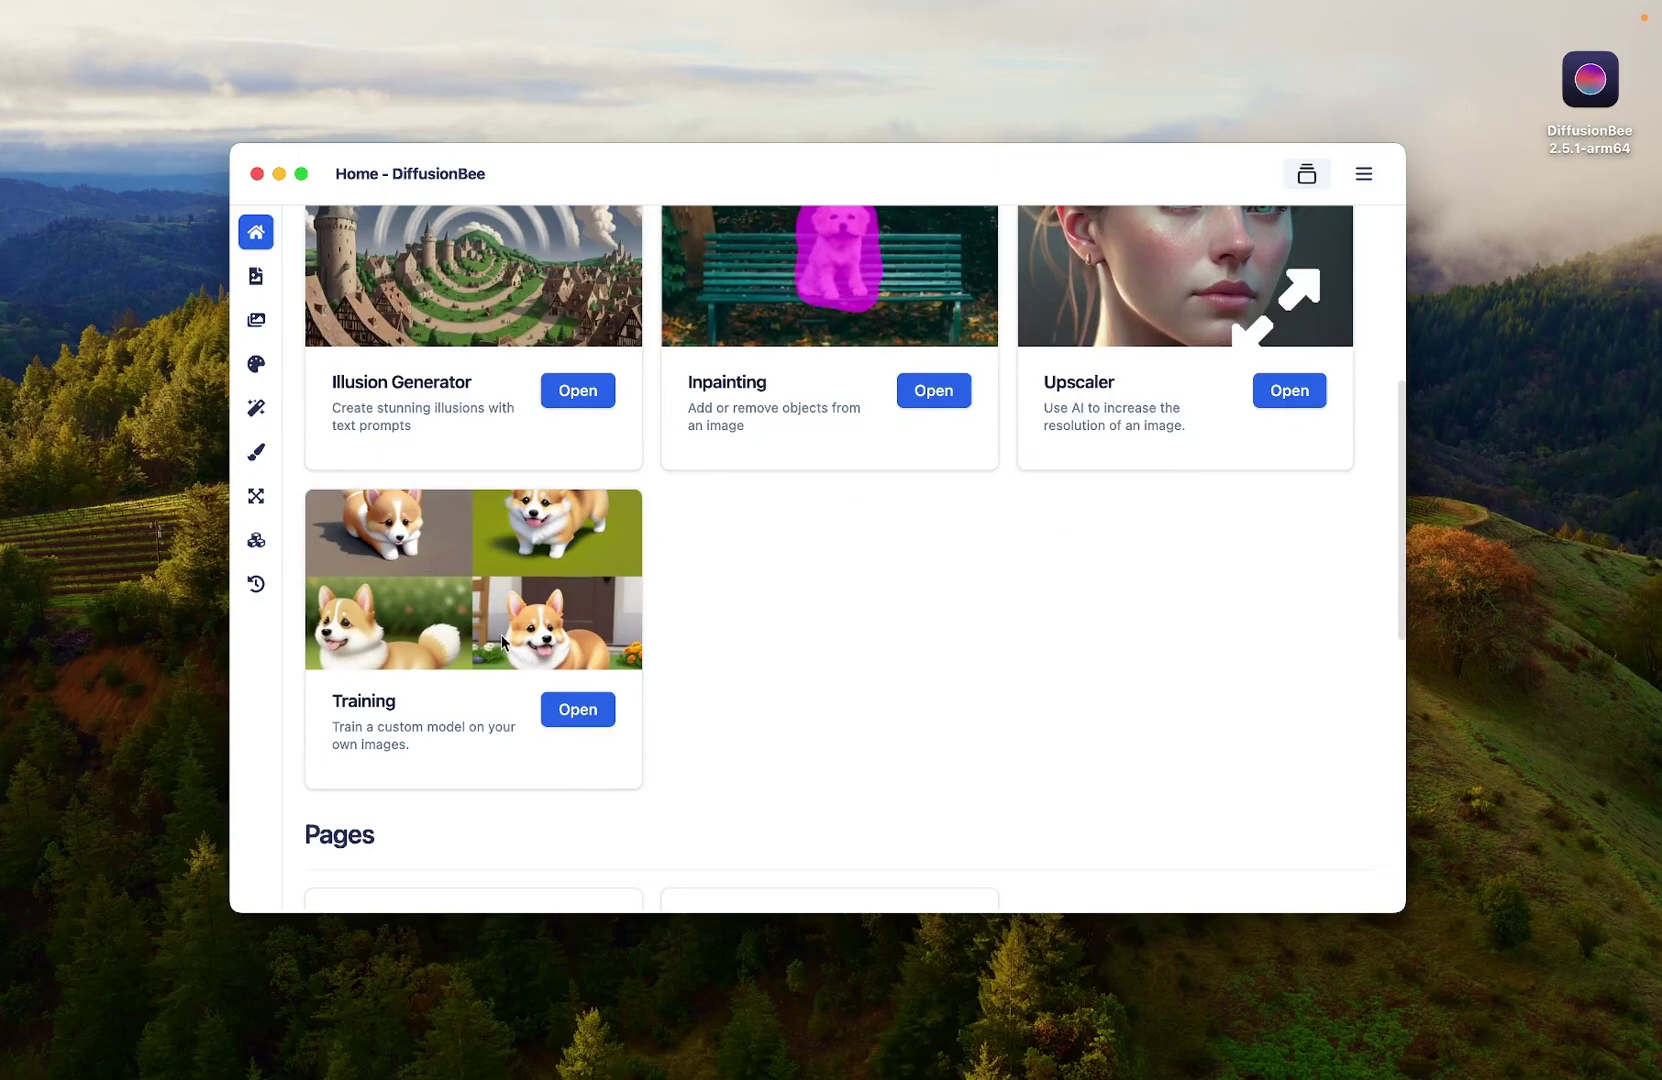
scroll(716, 579, down, 5)
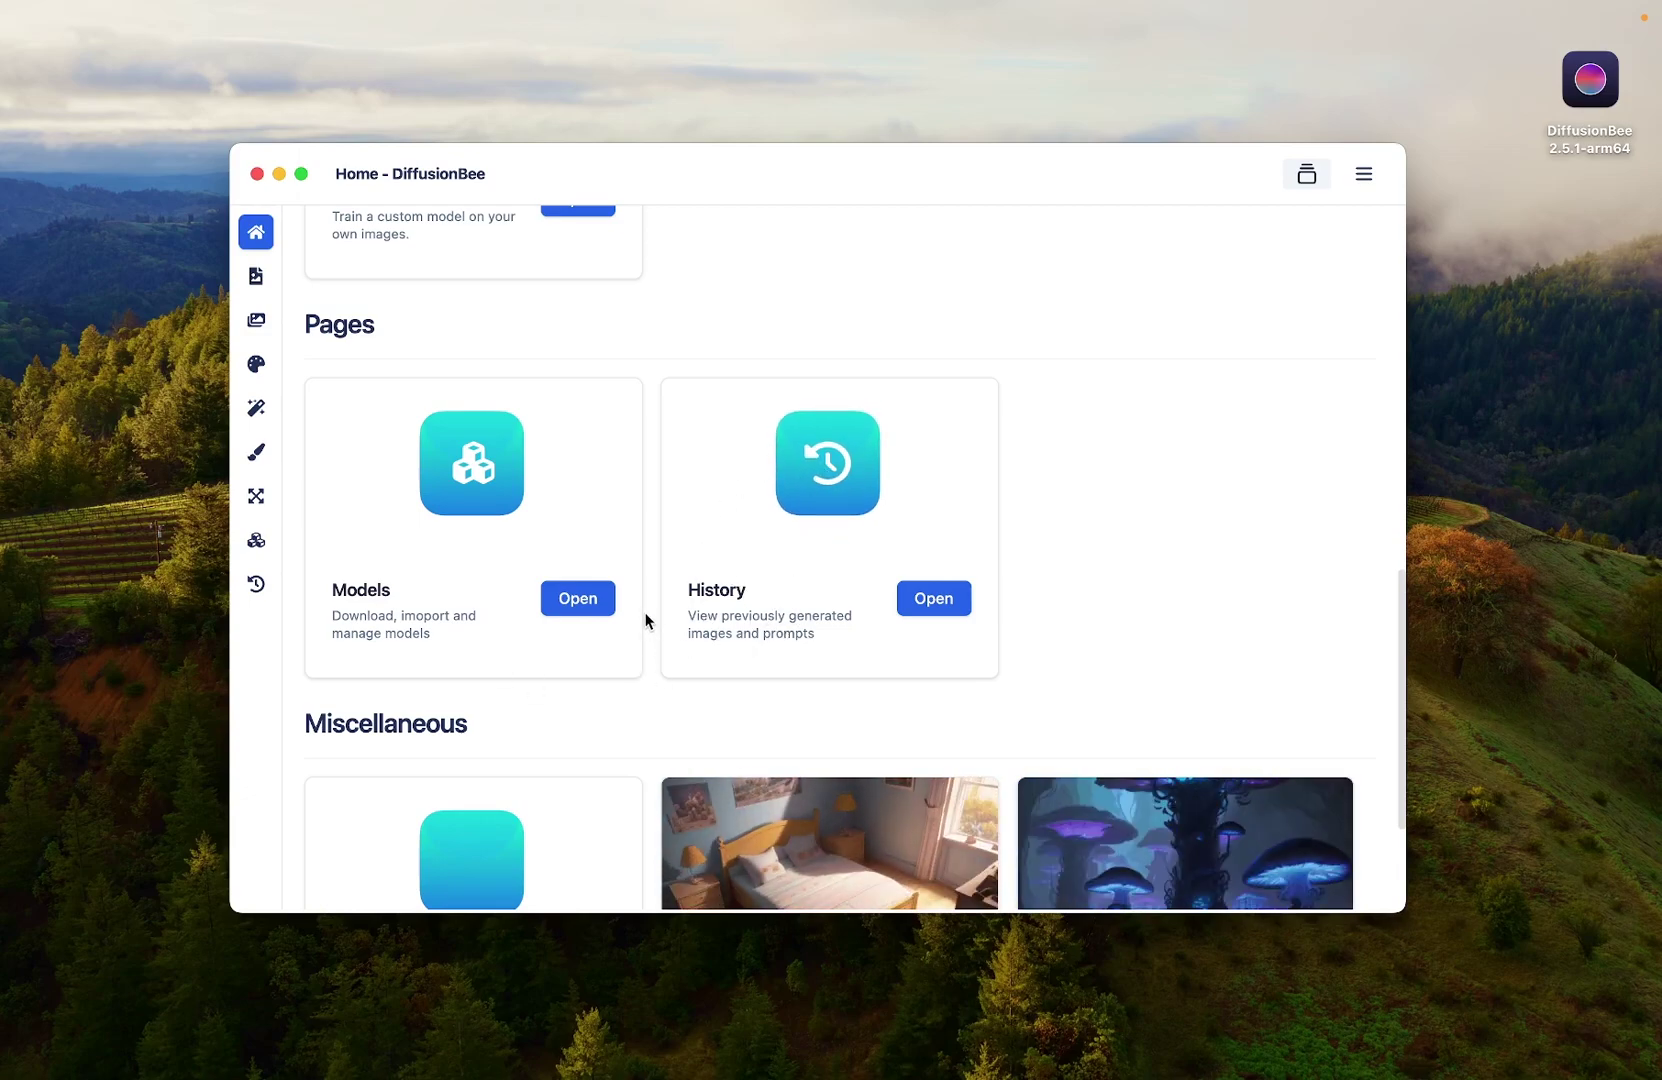
scroll(645, 620, down, 3)
scroll(645, 620, down, 1)
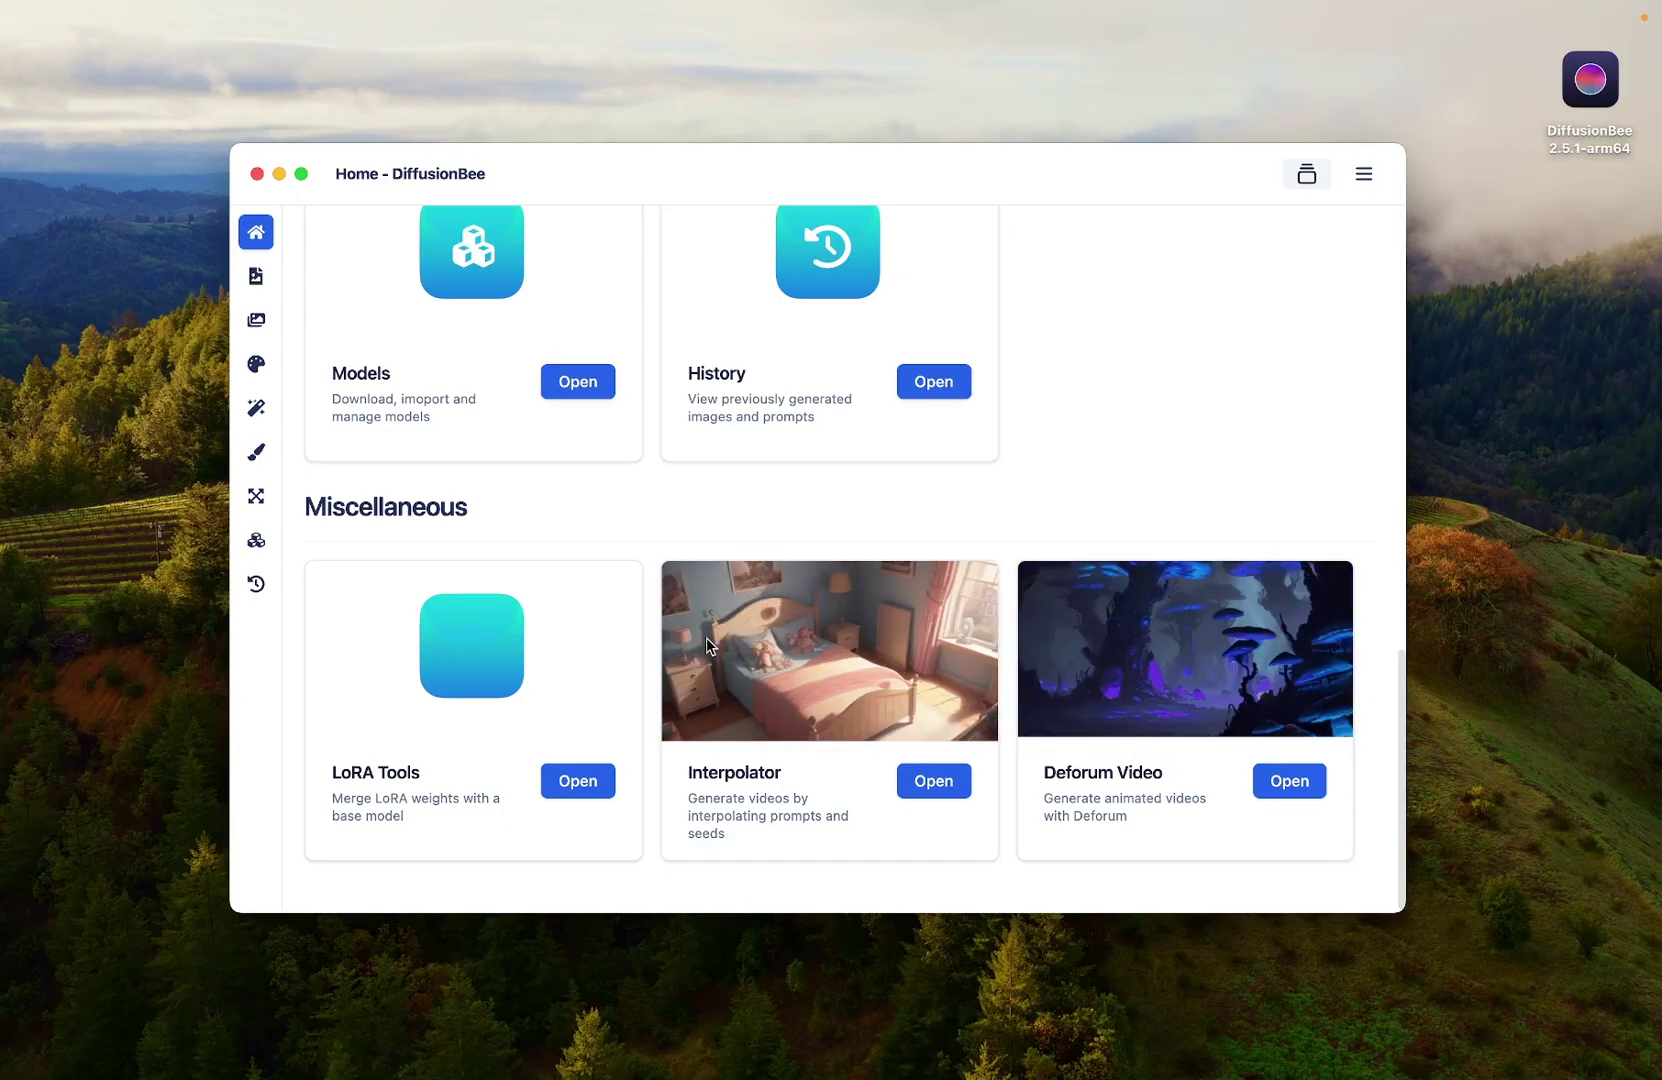
scroll(647, 661, up, 10)
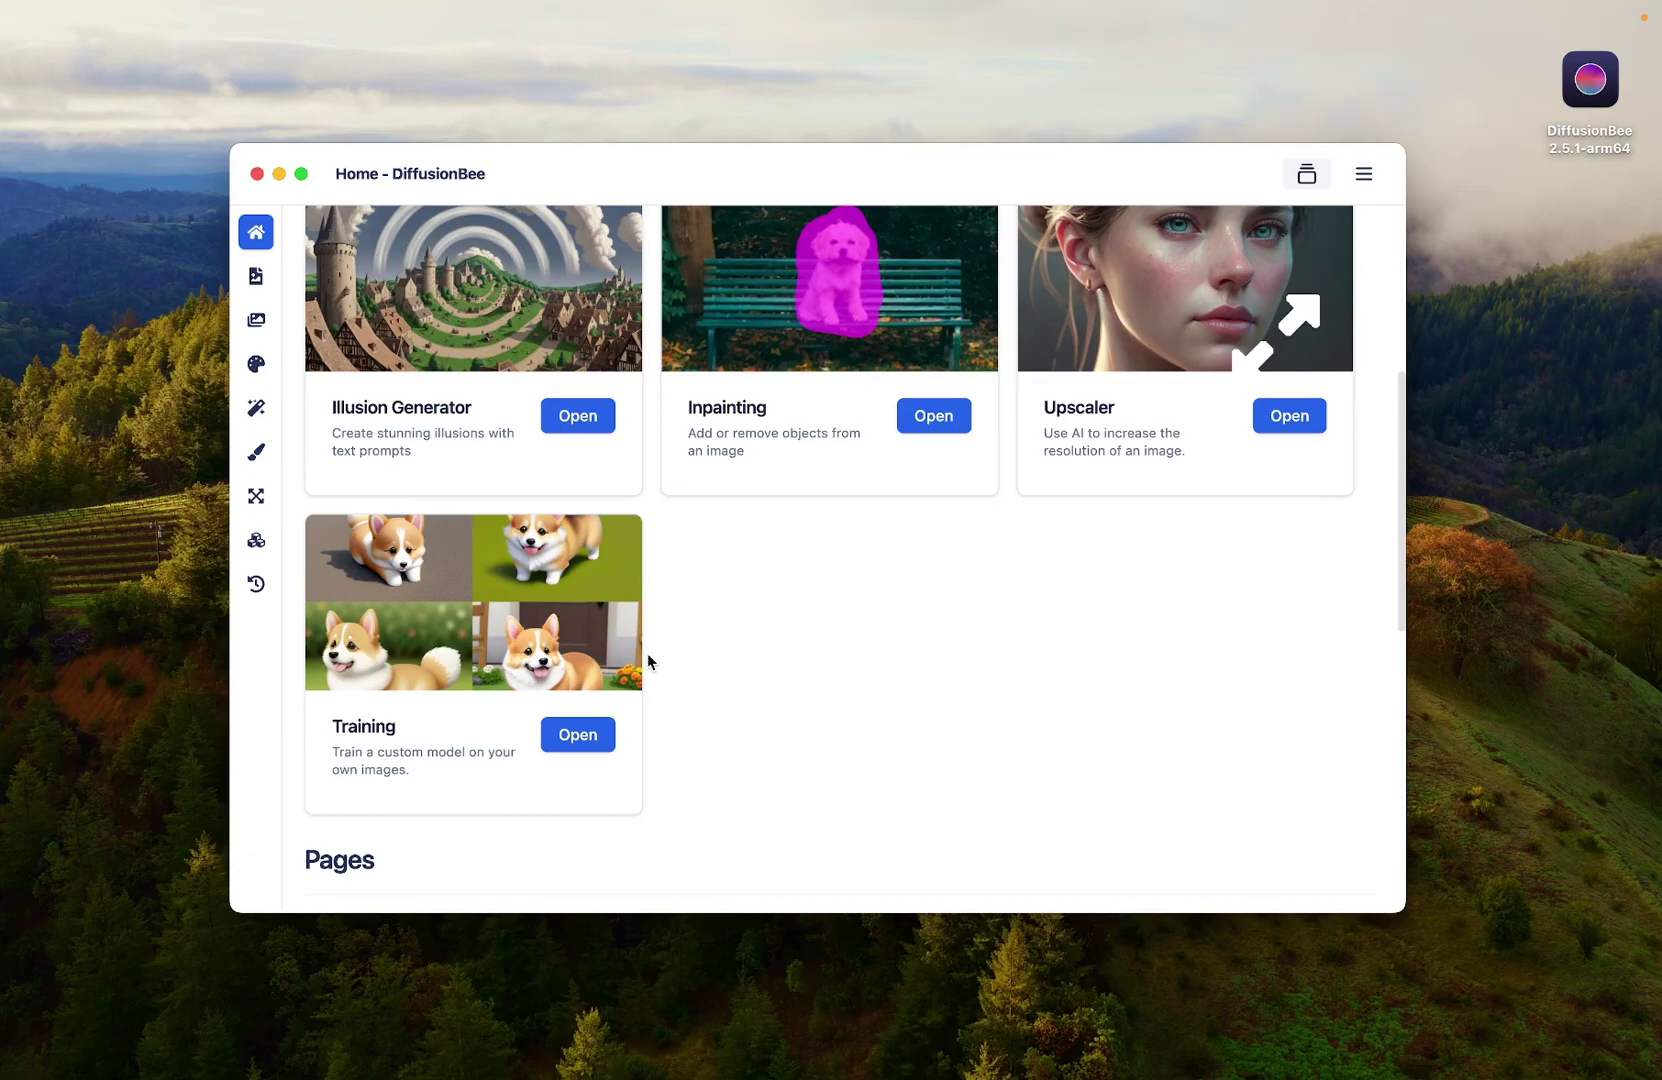
scroll(647, 661, up, 4)
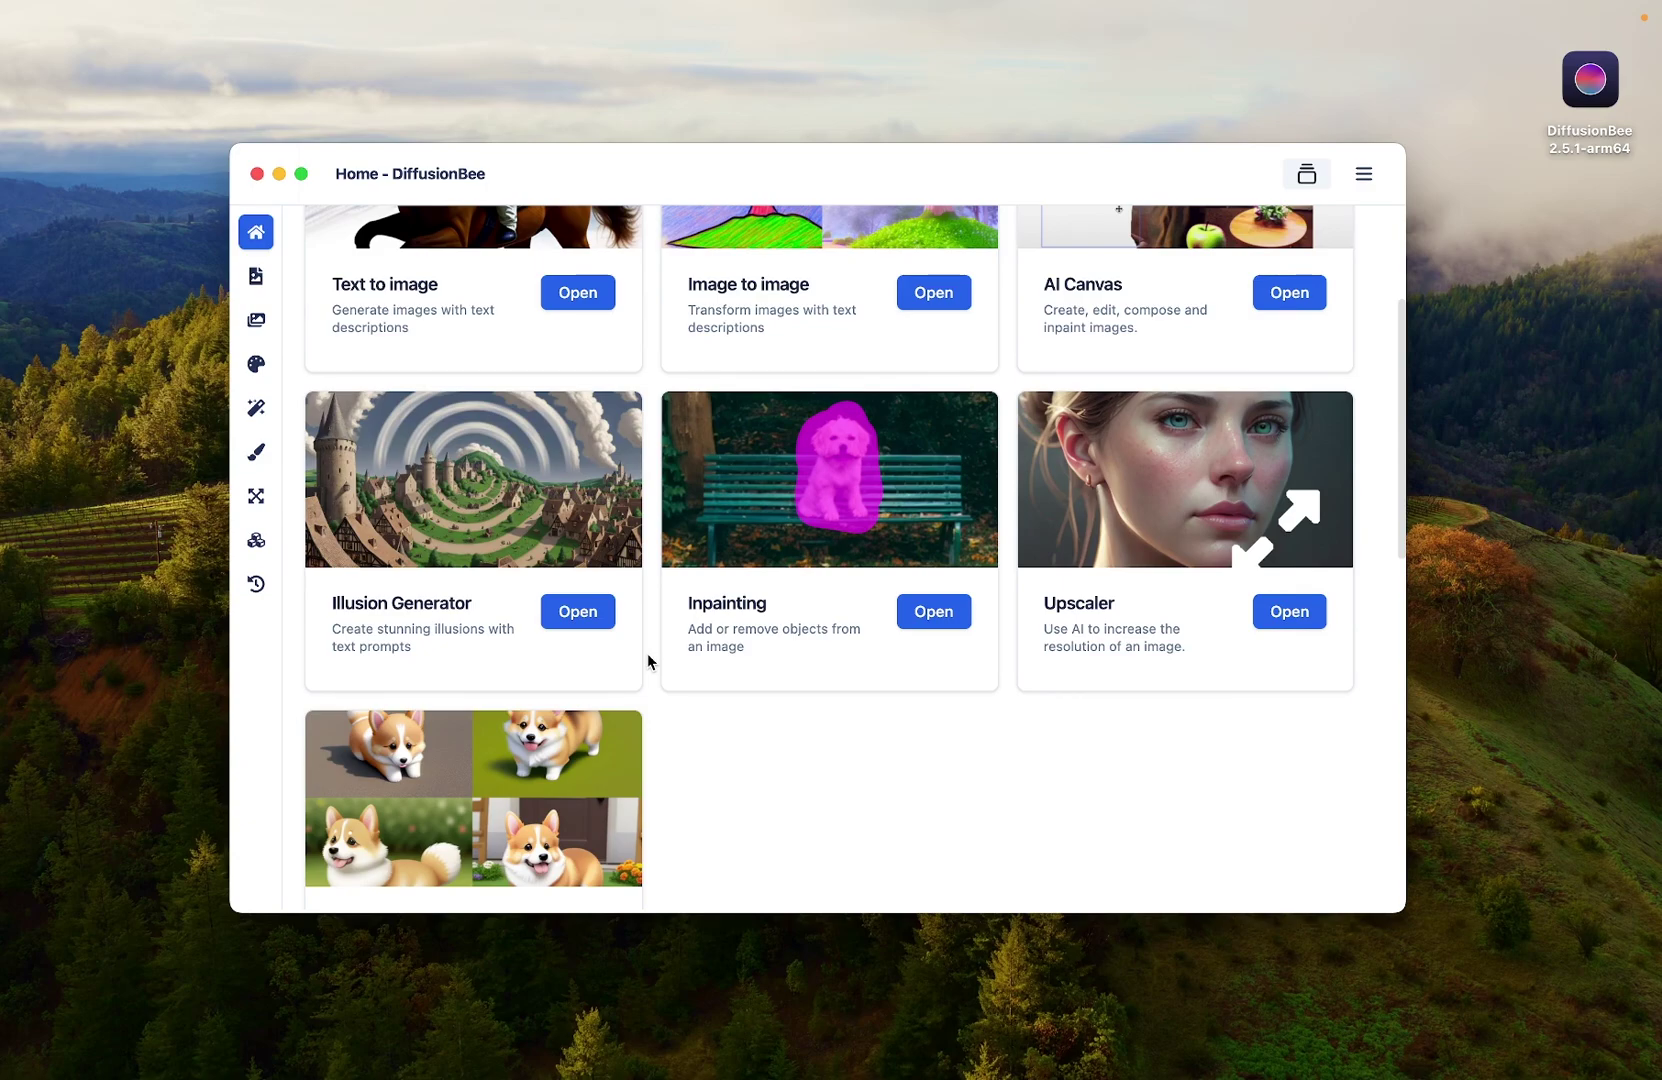
scroll(648, 661, up, 3)
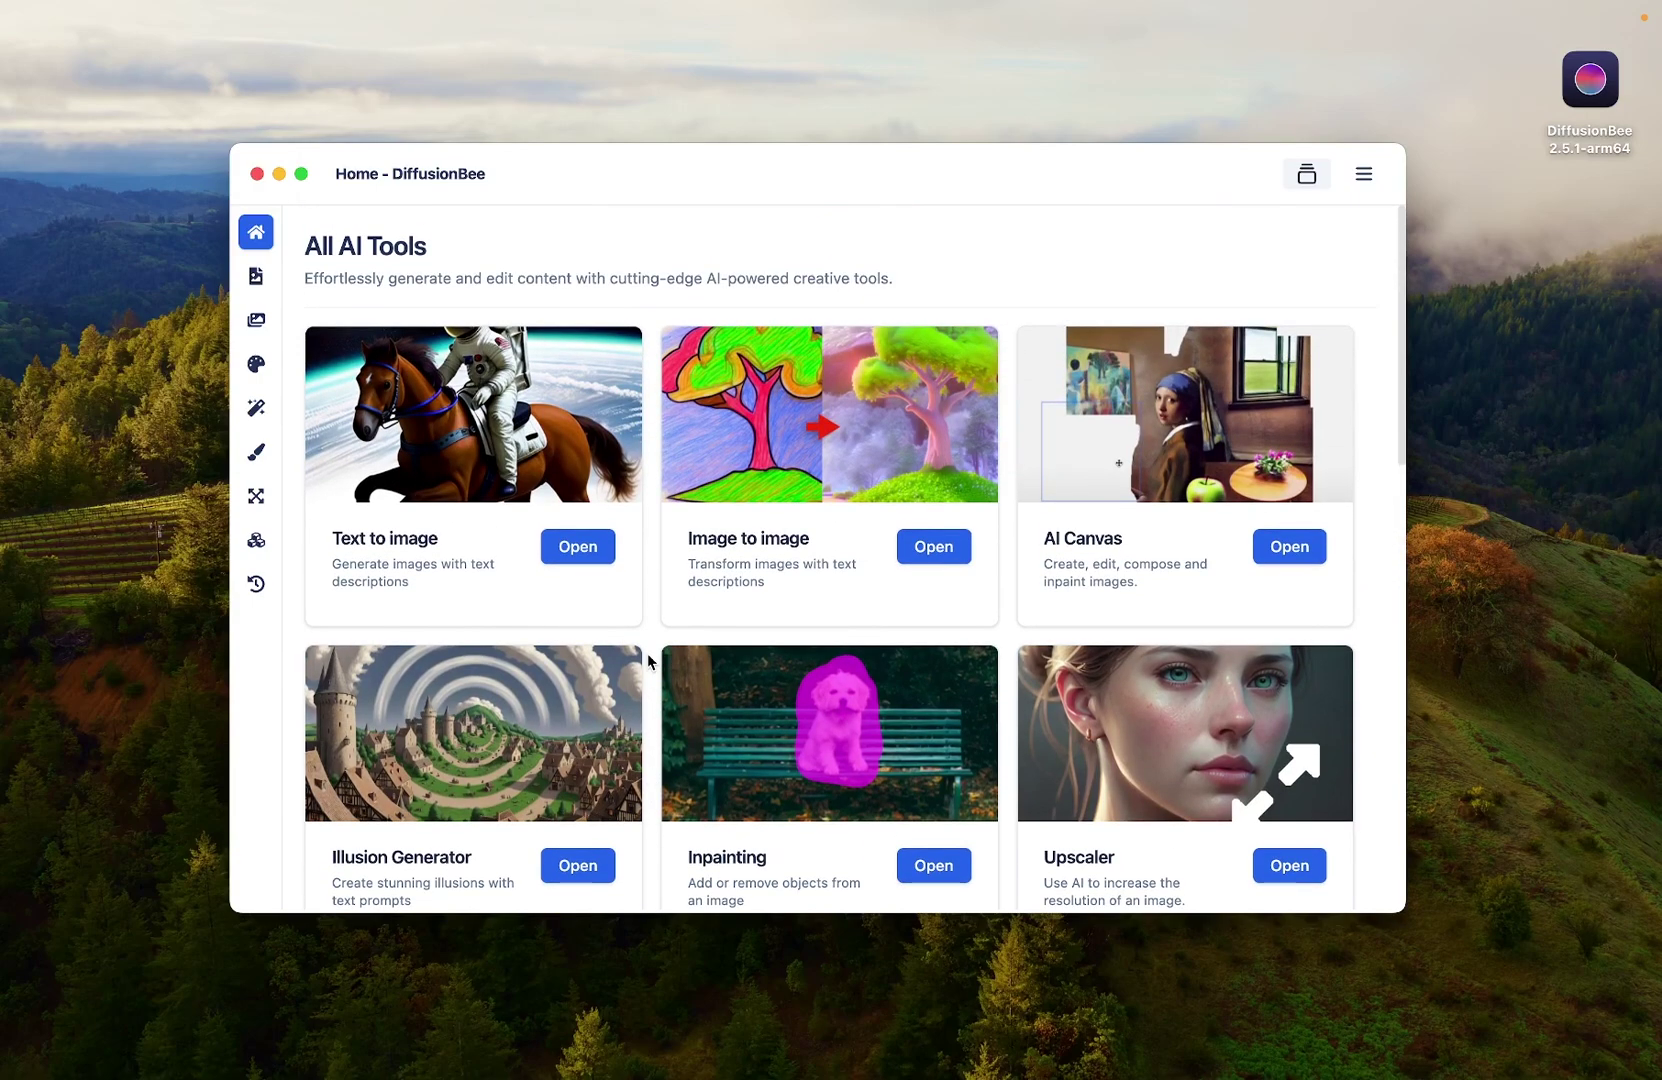
- Open the Text to image tool and download the DiffusionBee Default 0.1 model
click(257, 280)
click(400, 262)
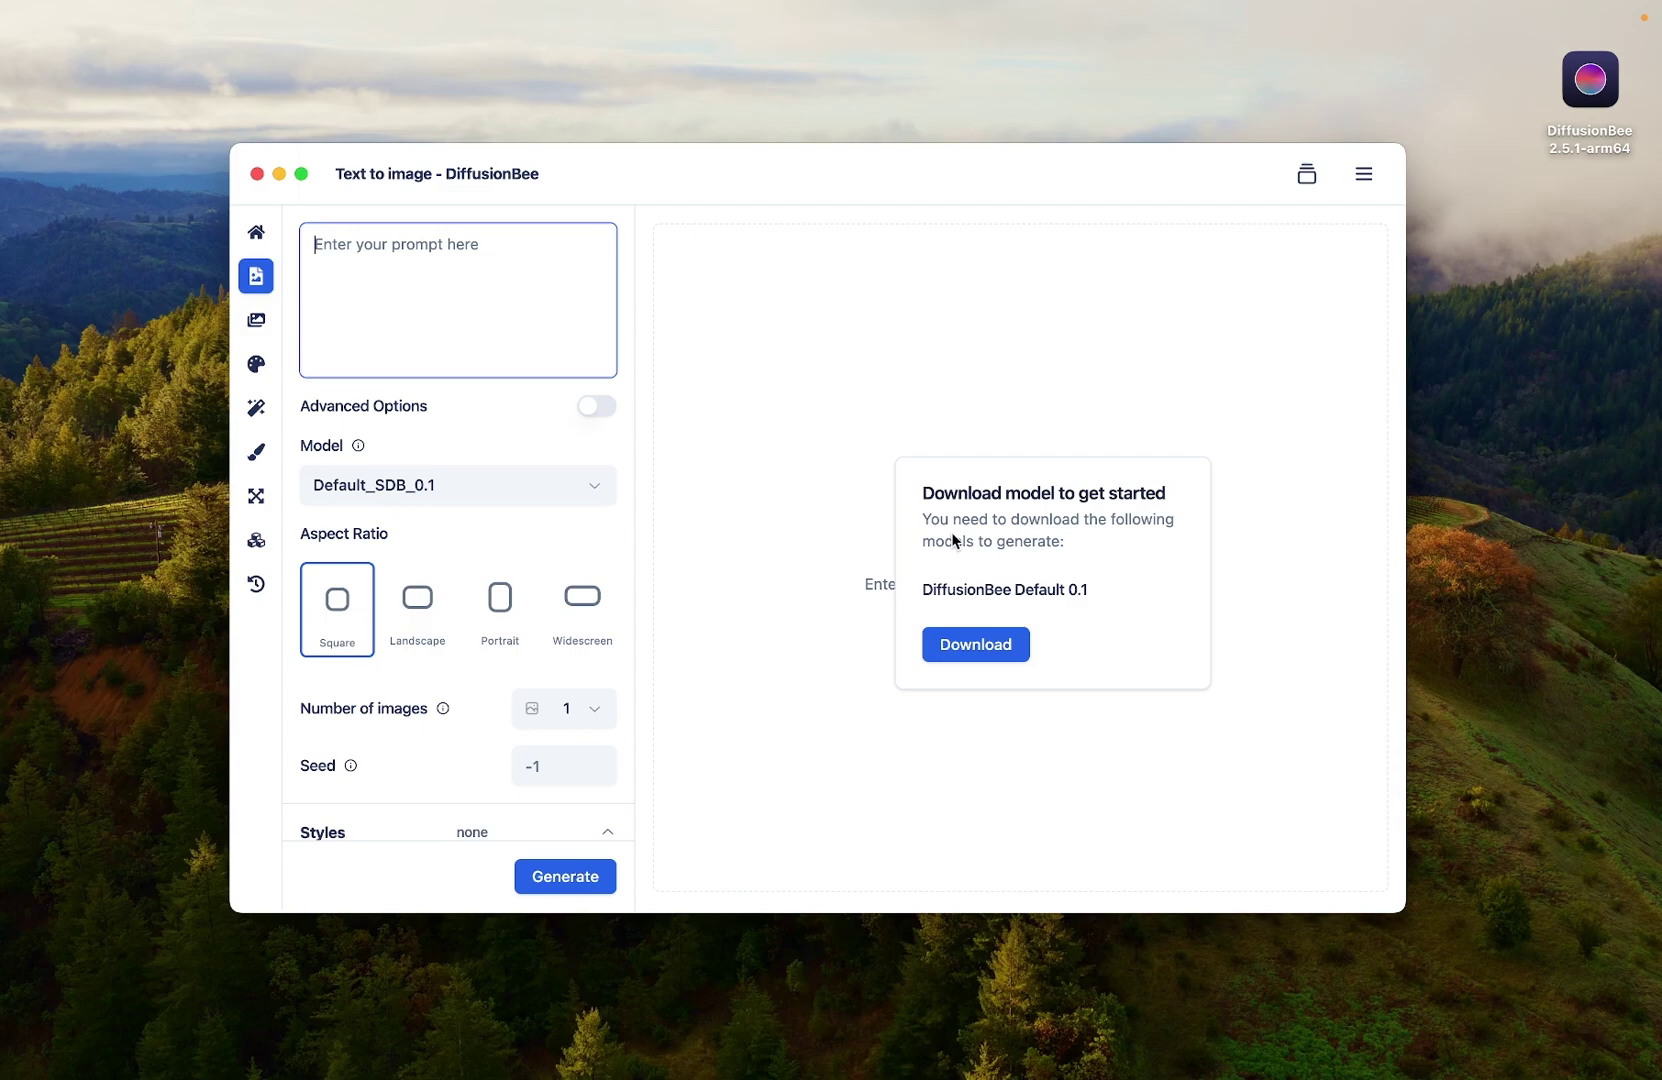
click(978, 647)
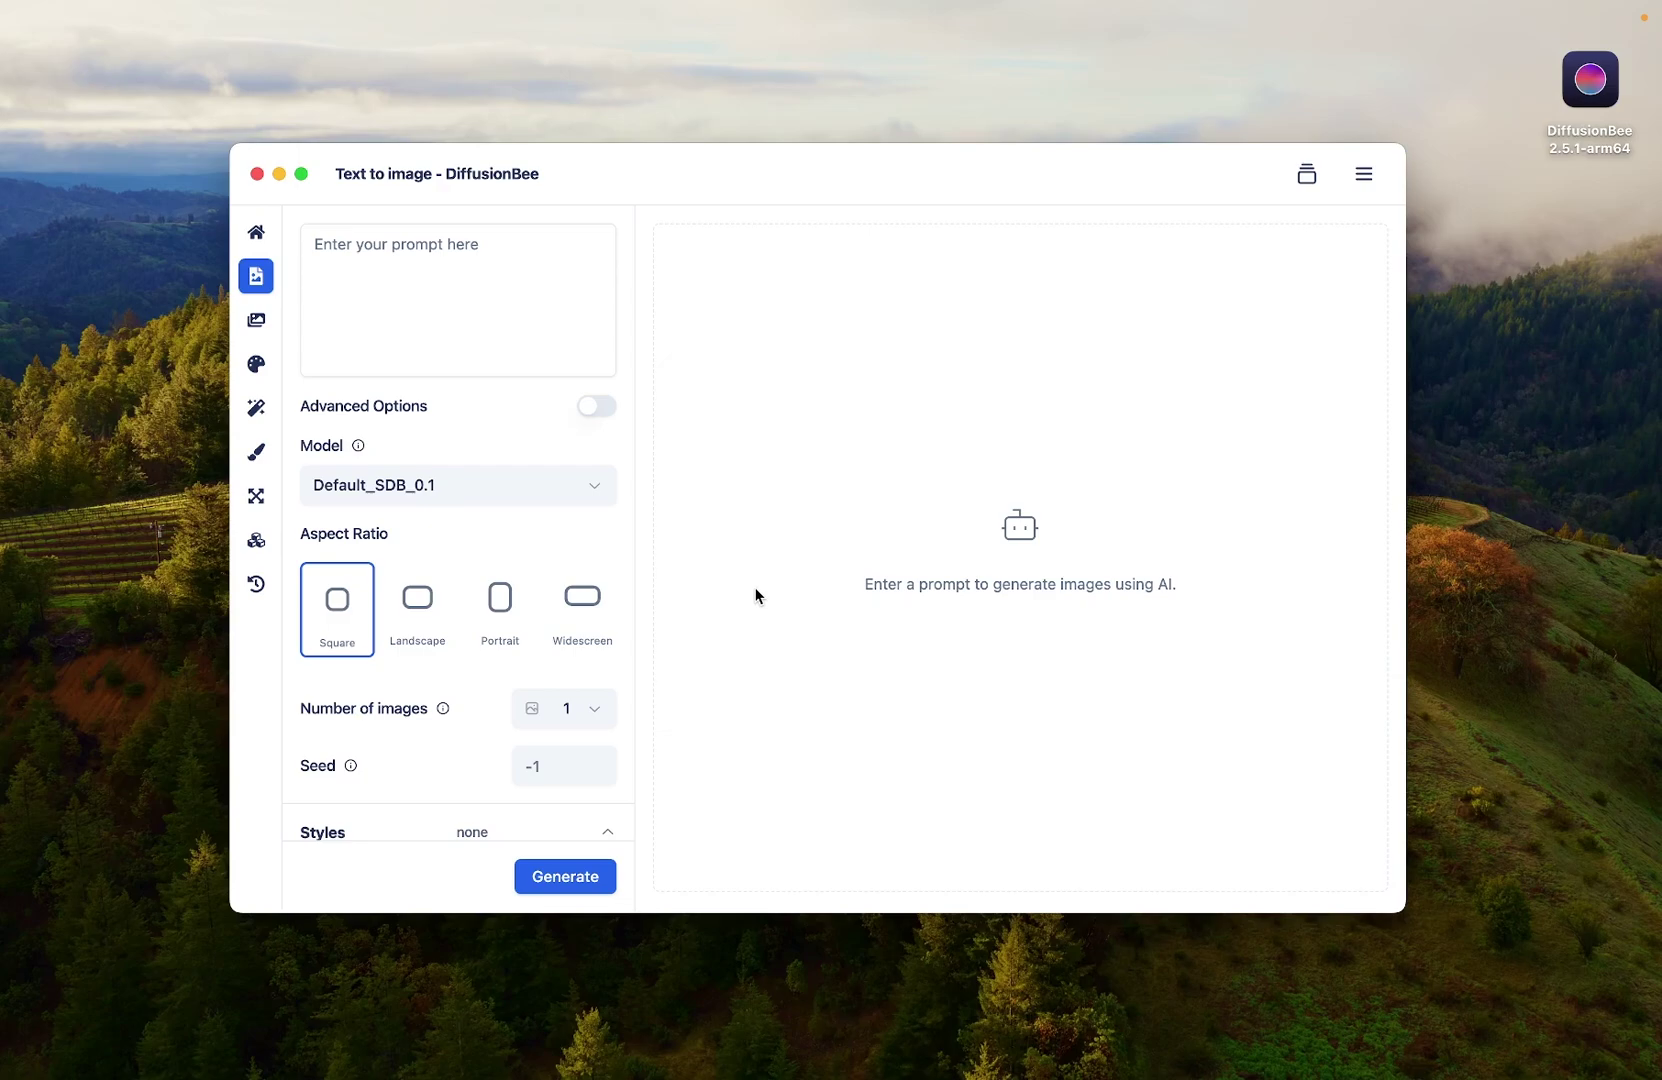
- Generate a square image from the prompt "a sunny day on the mountains" with the Default_SDB_0.1 model
click(470, 321)
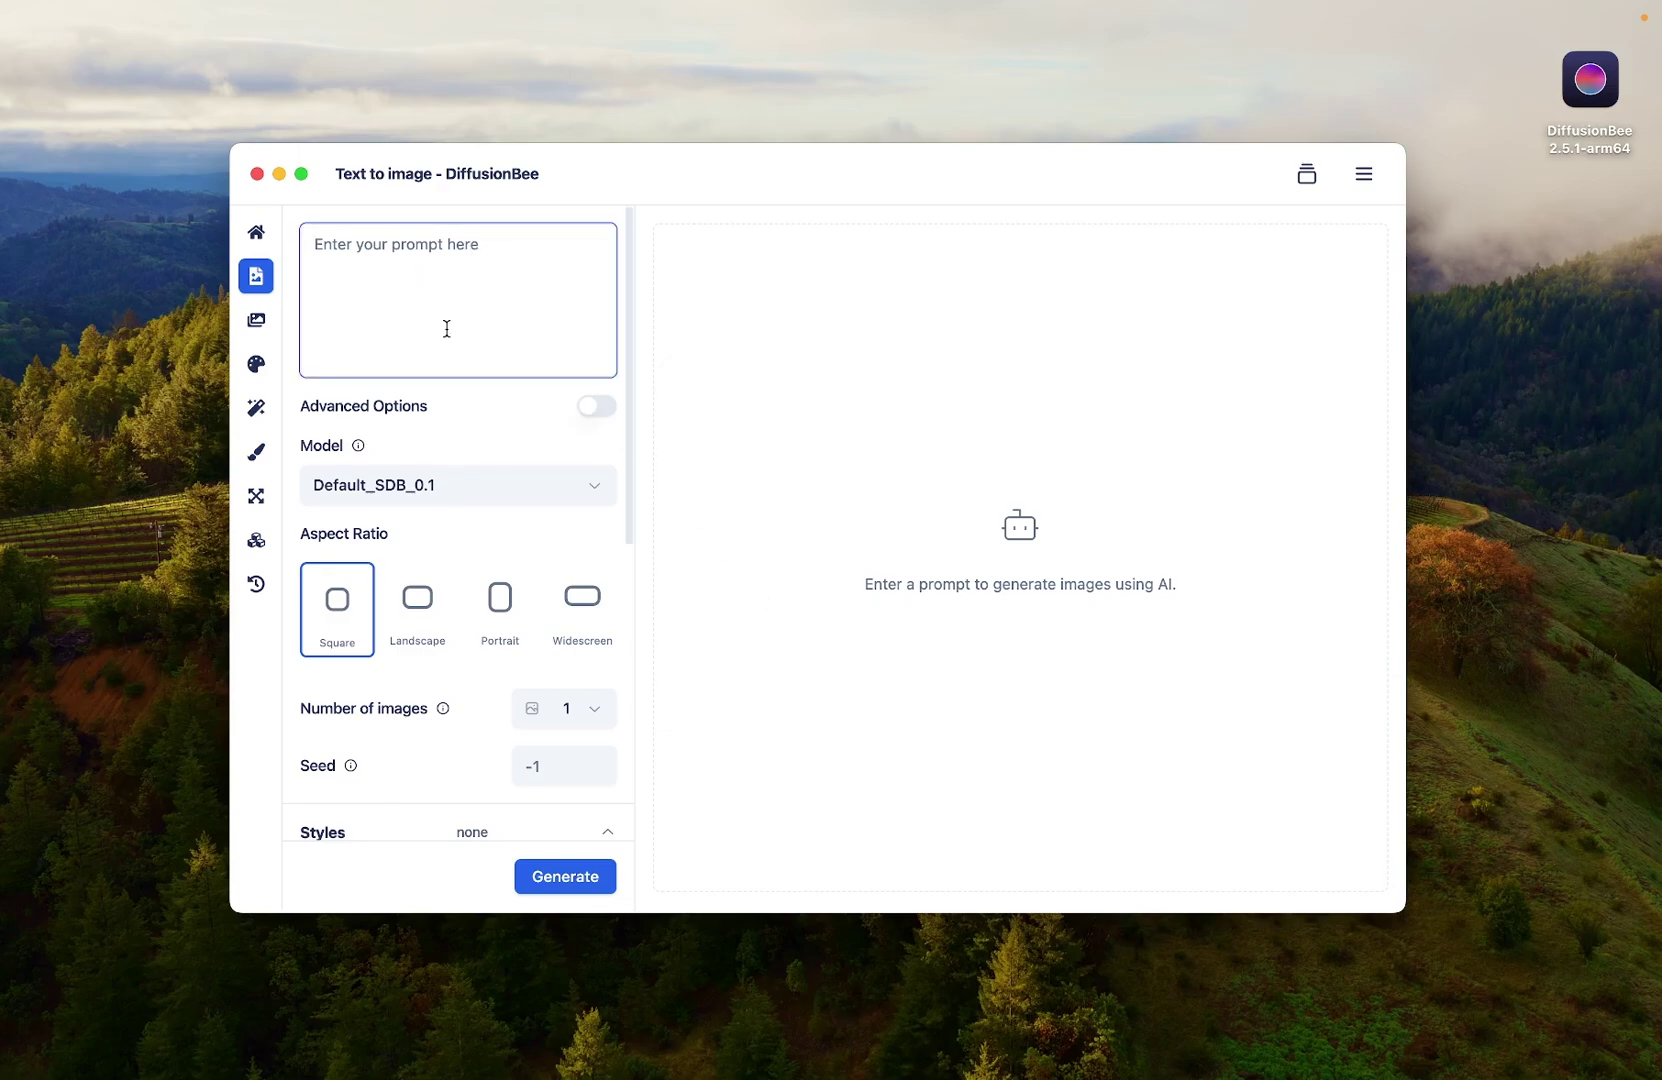
text(a sunny day on the mountains)
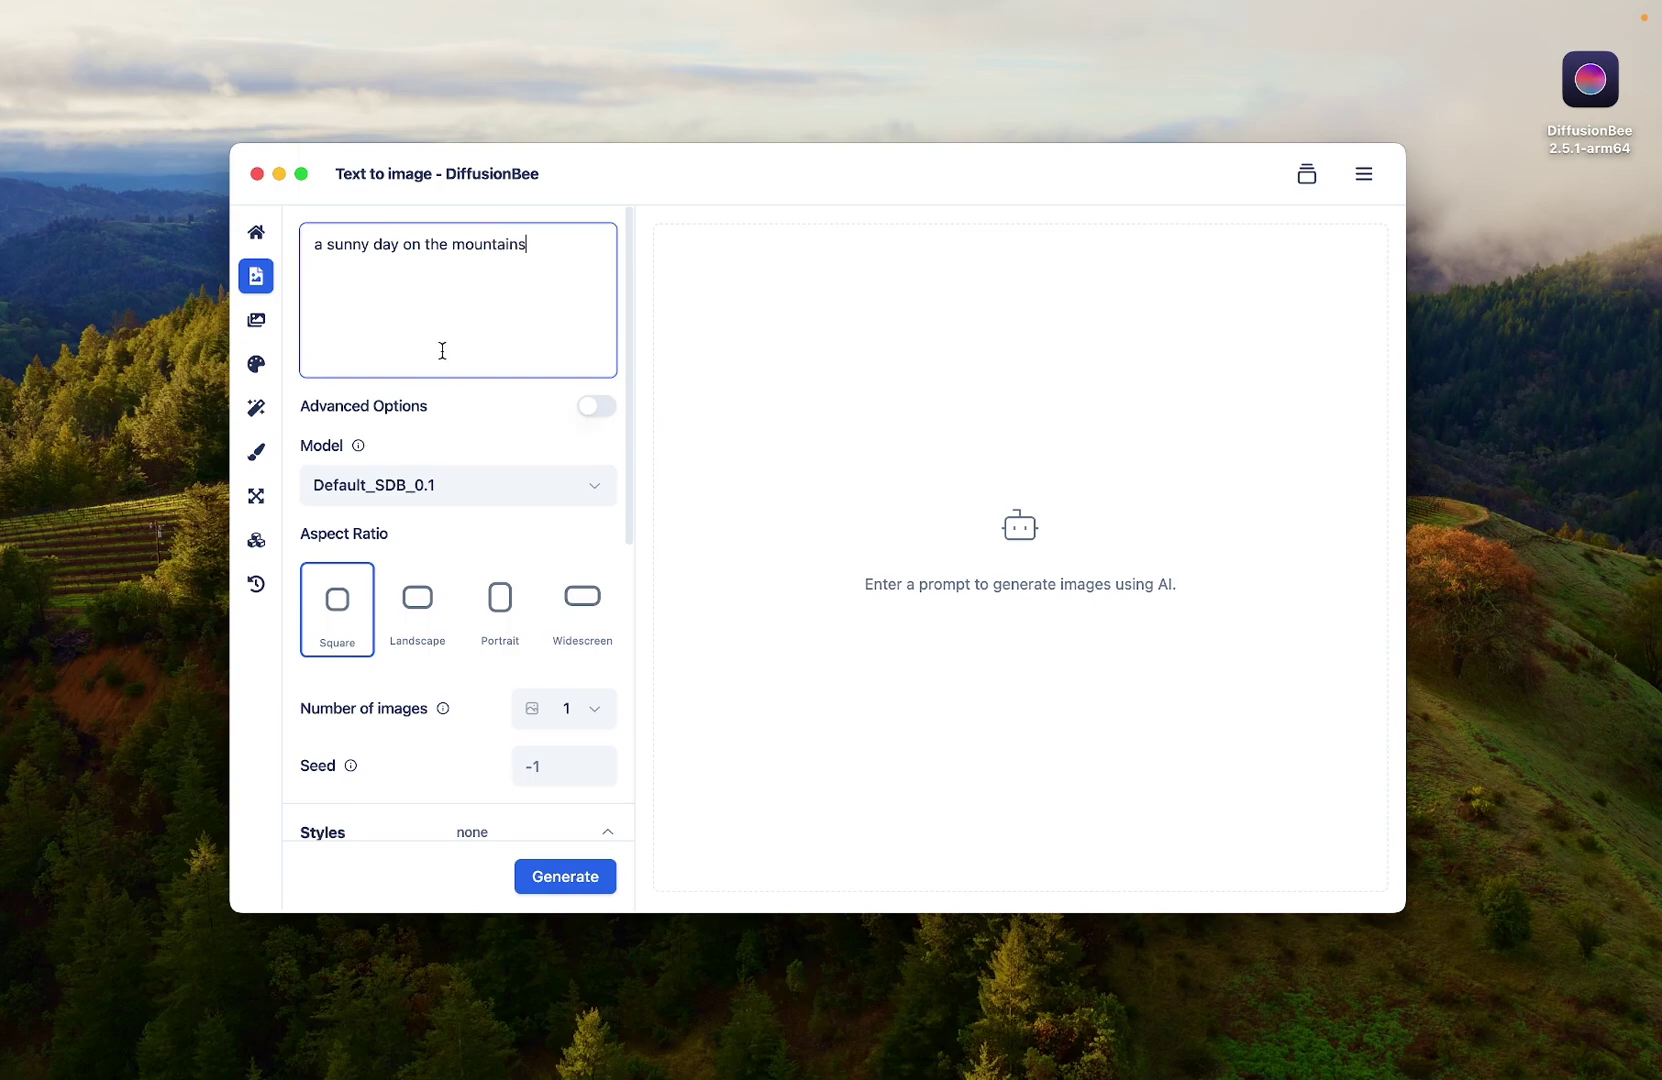
scroll(467, 542, down, 4)
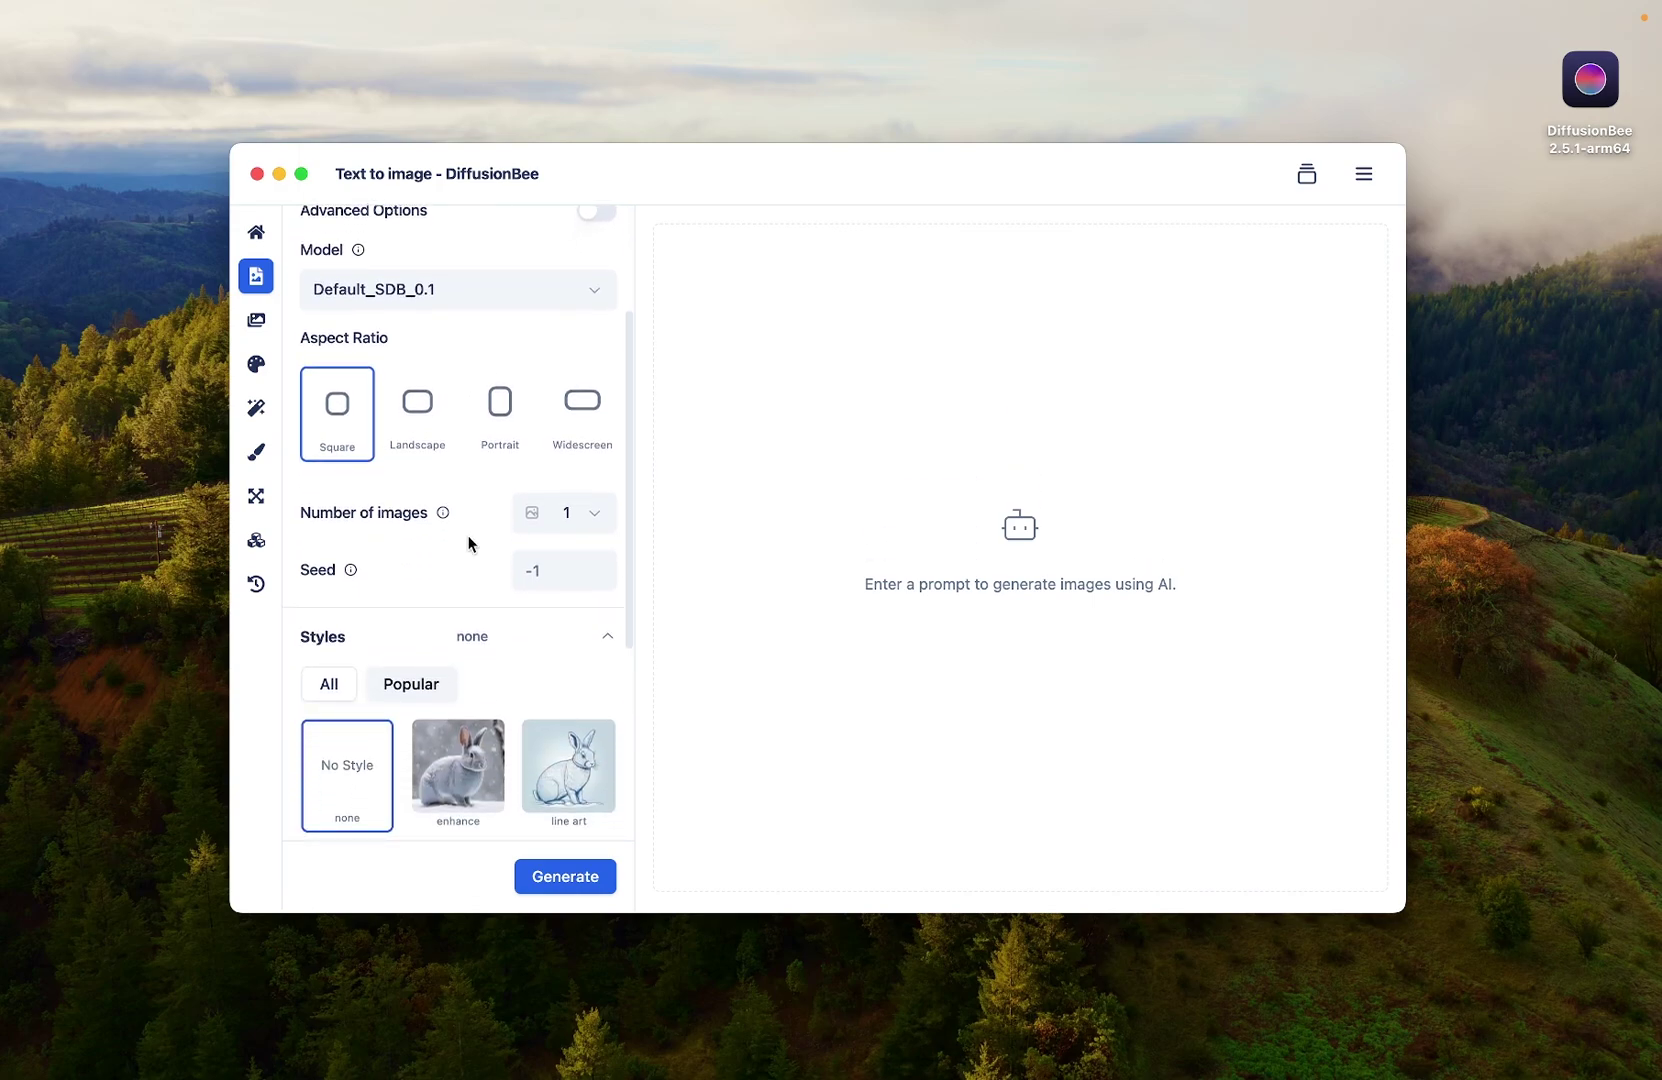
click(556, 876)
scroll(460, 553, up, 4)
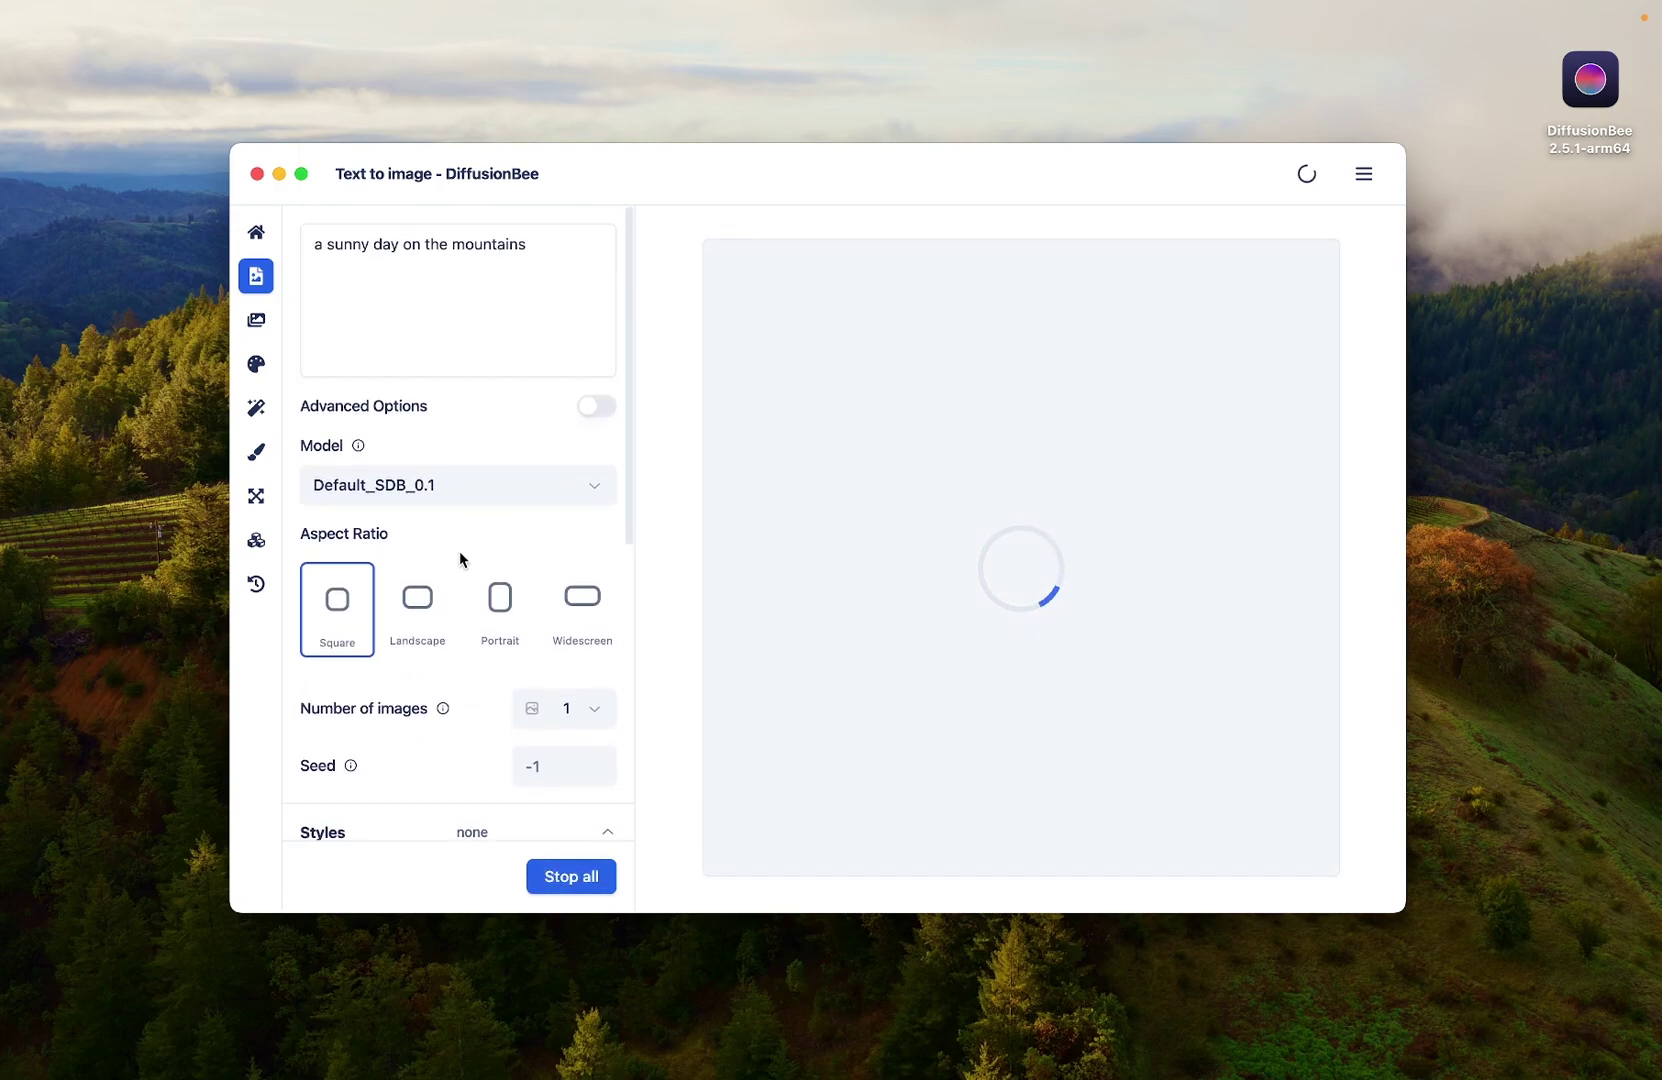
- Check the actions available for the generated mountain image and view its entry in the History page
mouse_move(886, 482)
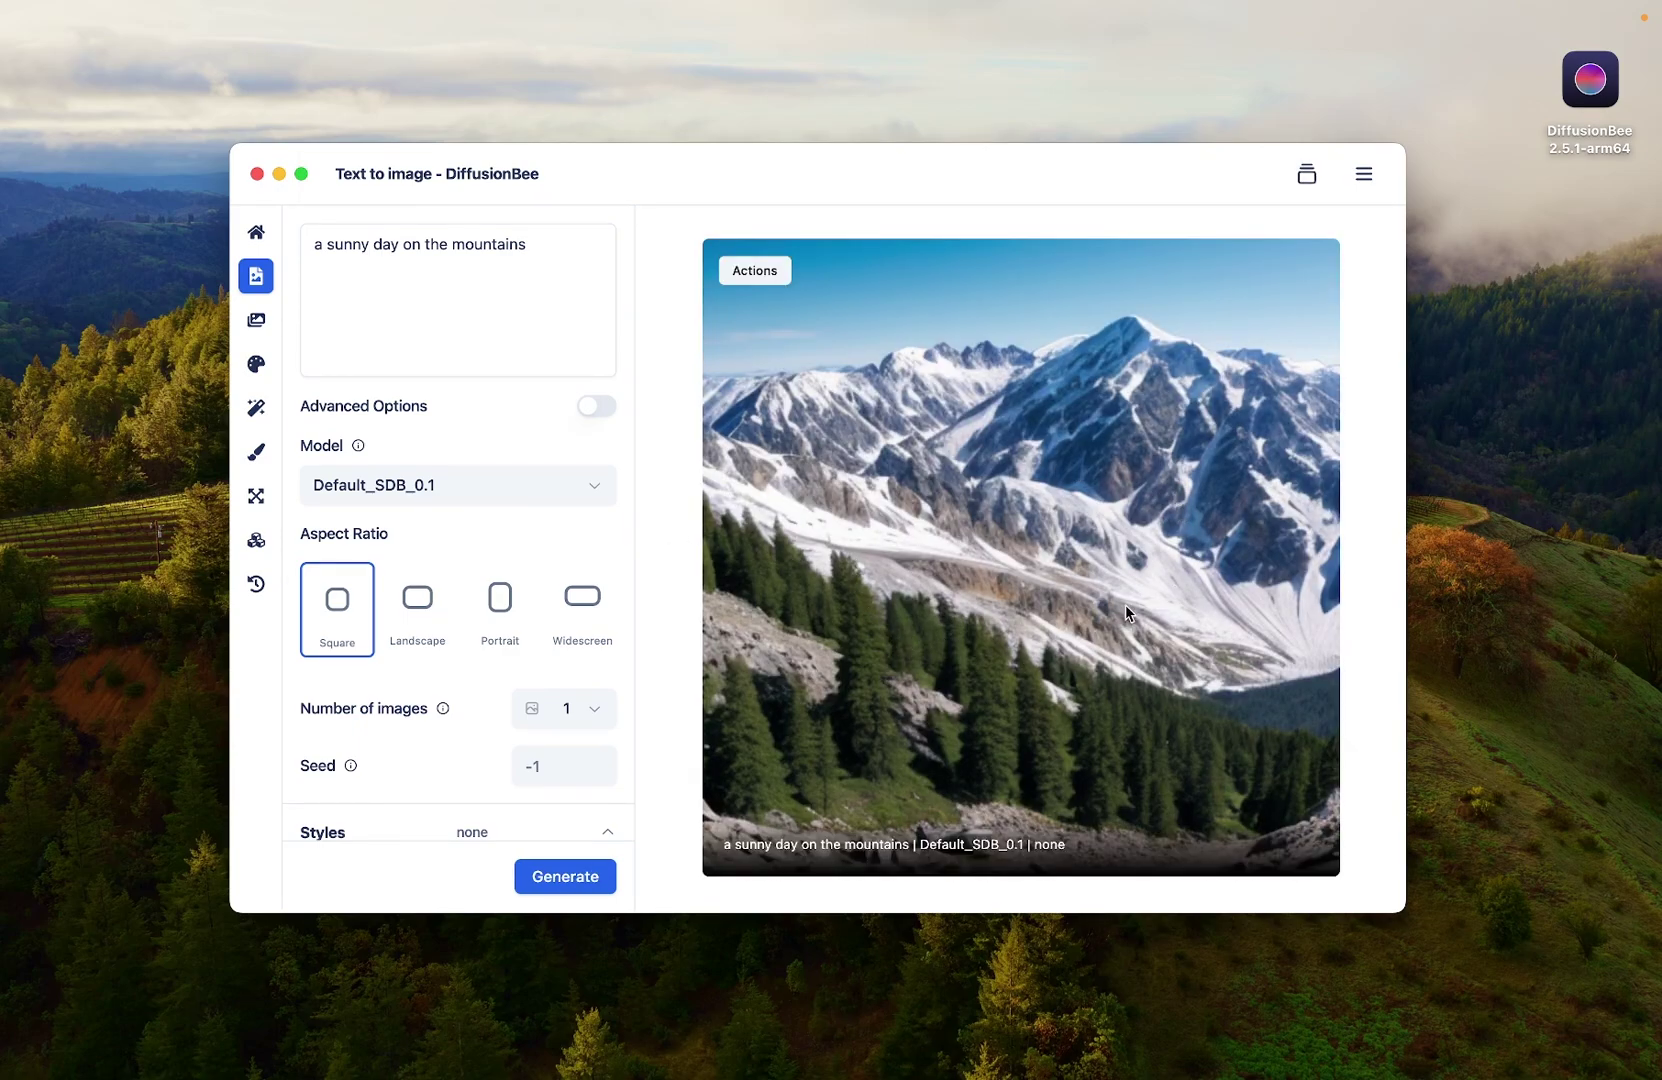
click(756, 276)
click(255, 588)
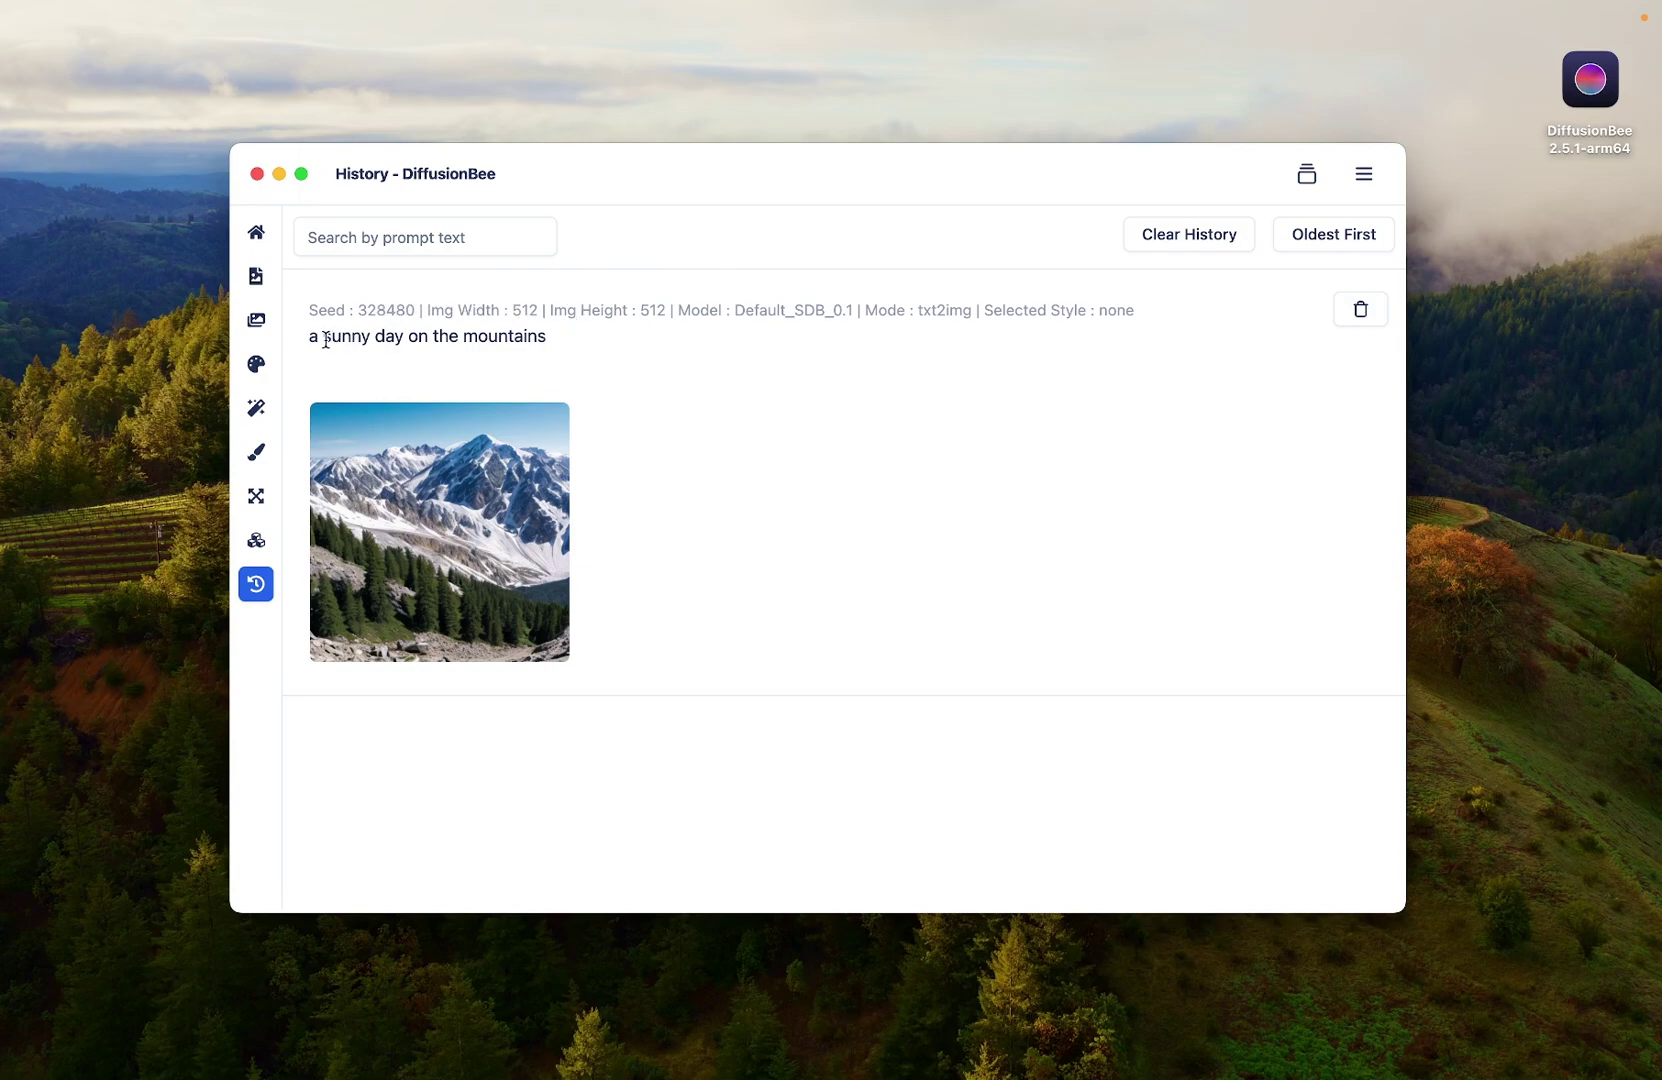
mouse_move(525, 495)
- Return to the home page and review the All AI Tools section again
click(256, 232)
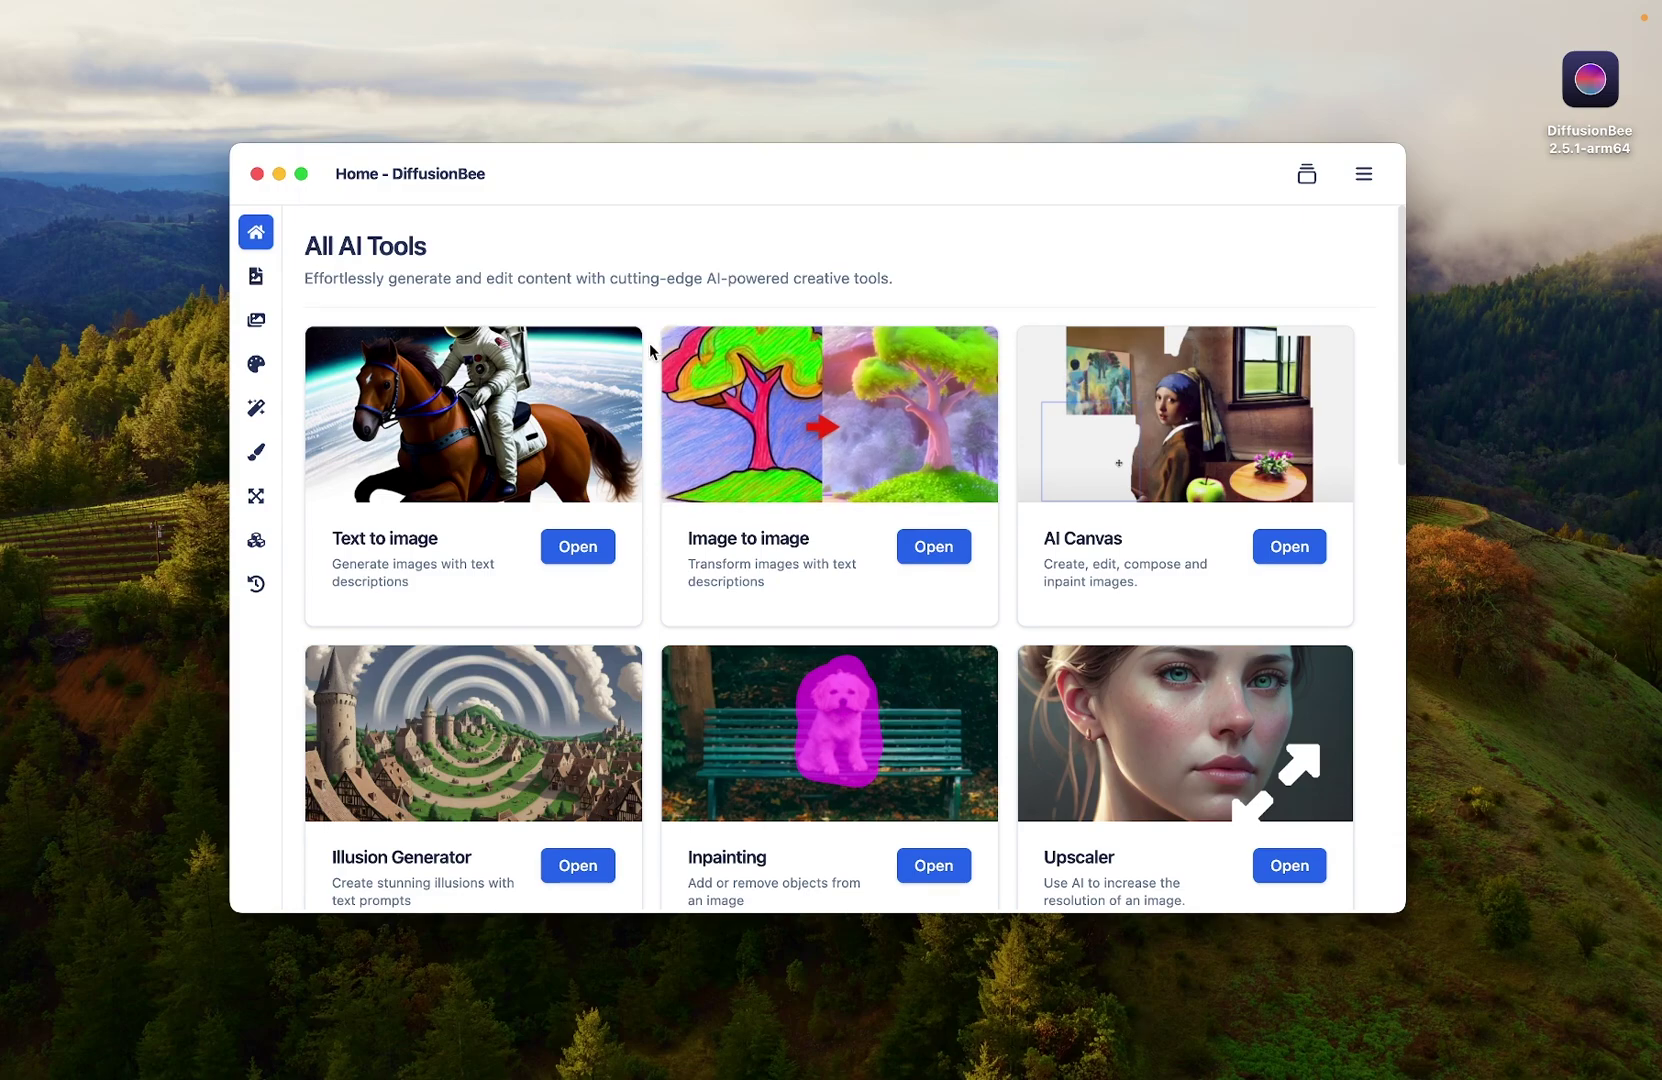
scroll(649, 350, down, 5)
scroll(649, 350, down, 2)
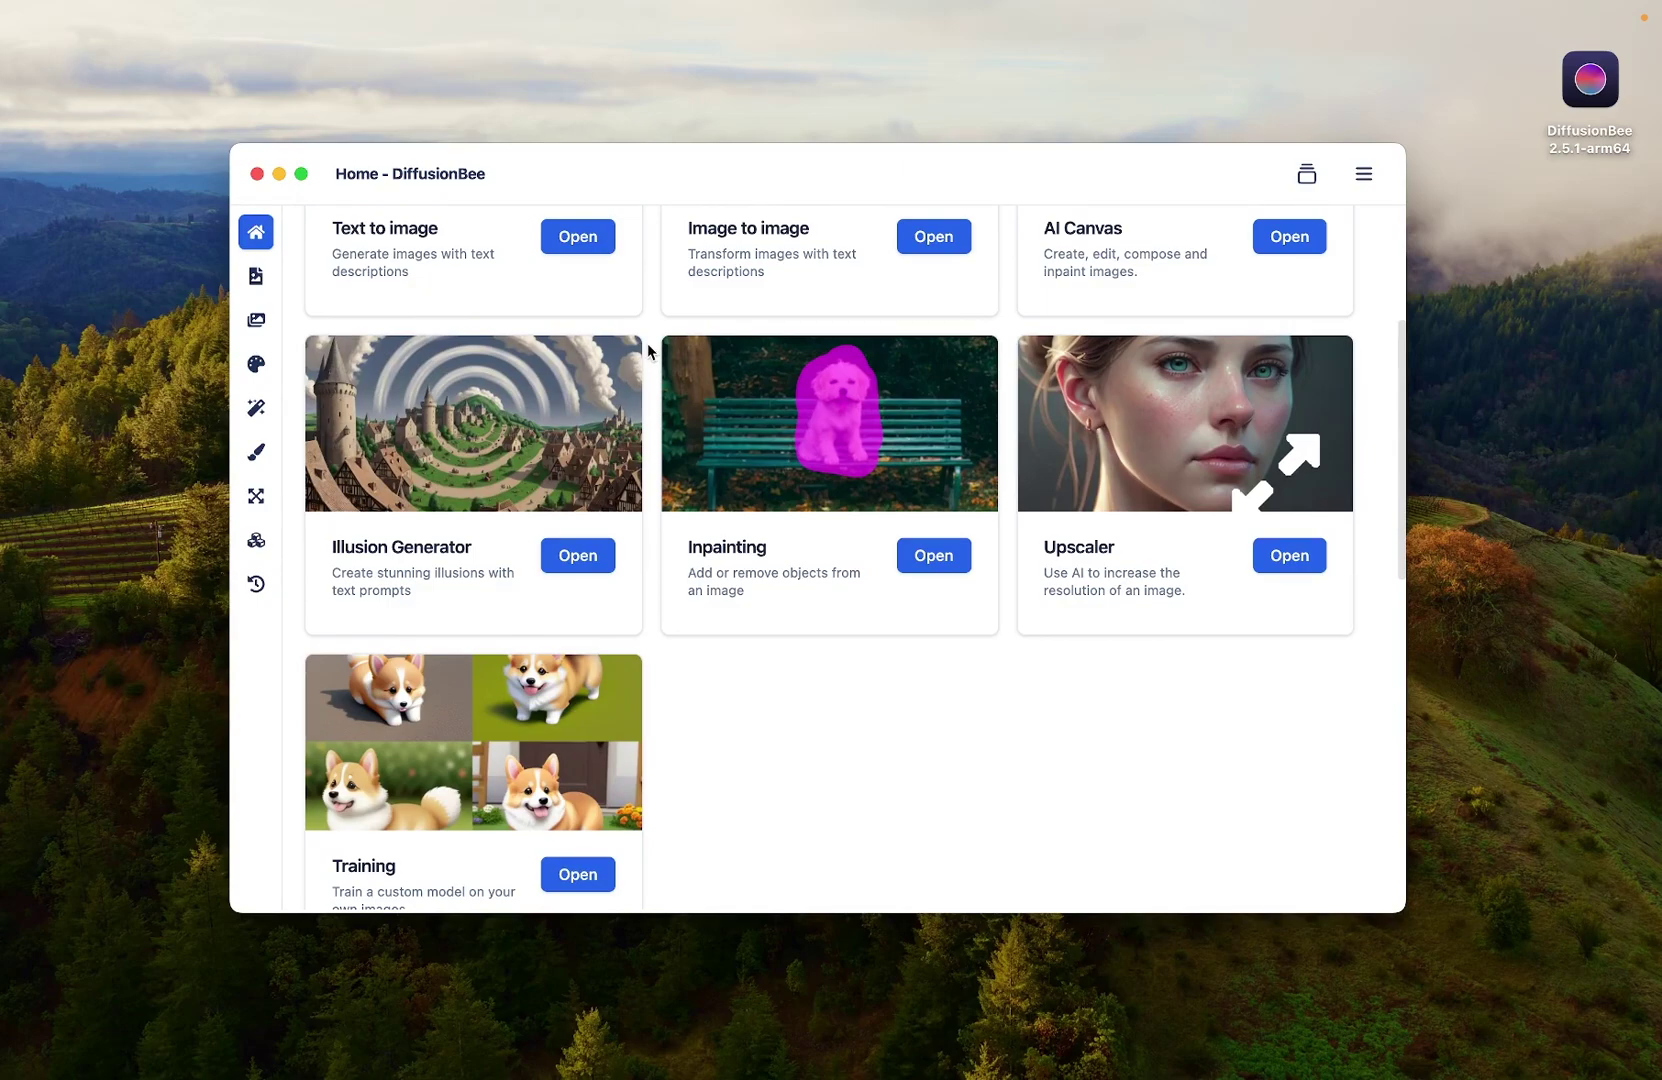
scroll(647, 350, up, 7)
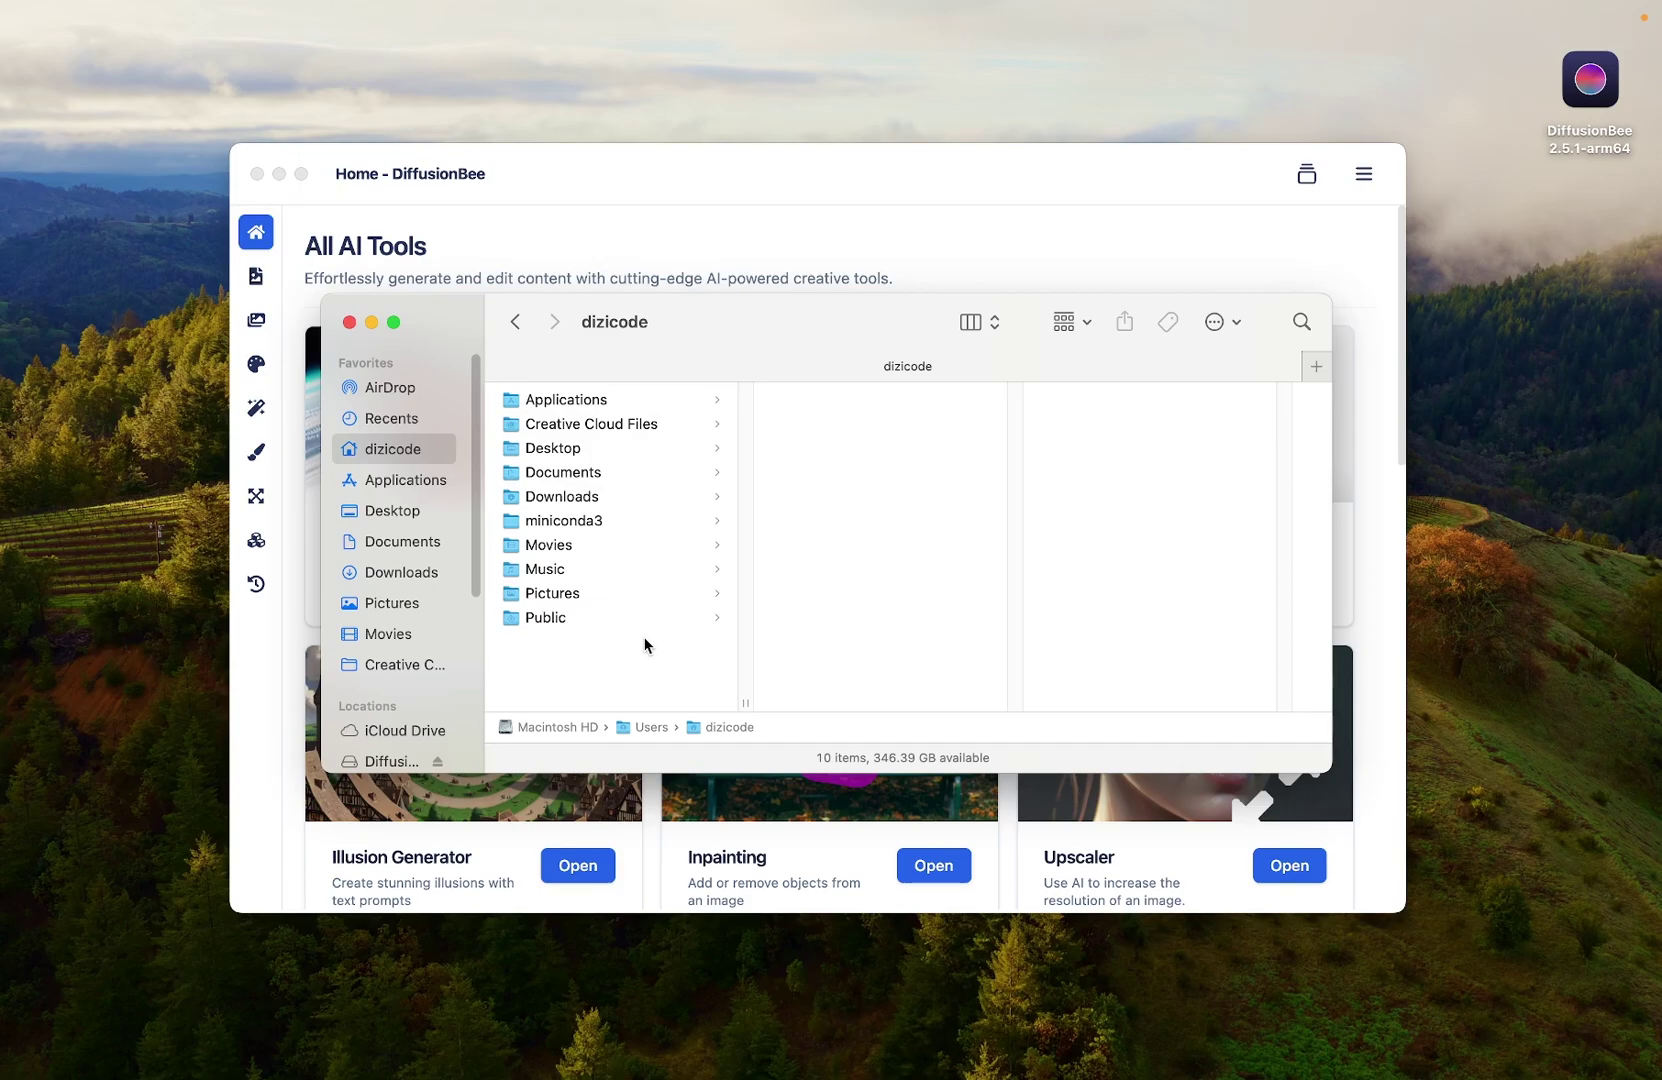
- Show the hidden files of the user's home folder in Finder and look through the list
key(super+shift+period)
click(627, 399)
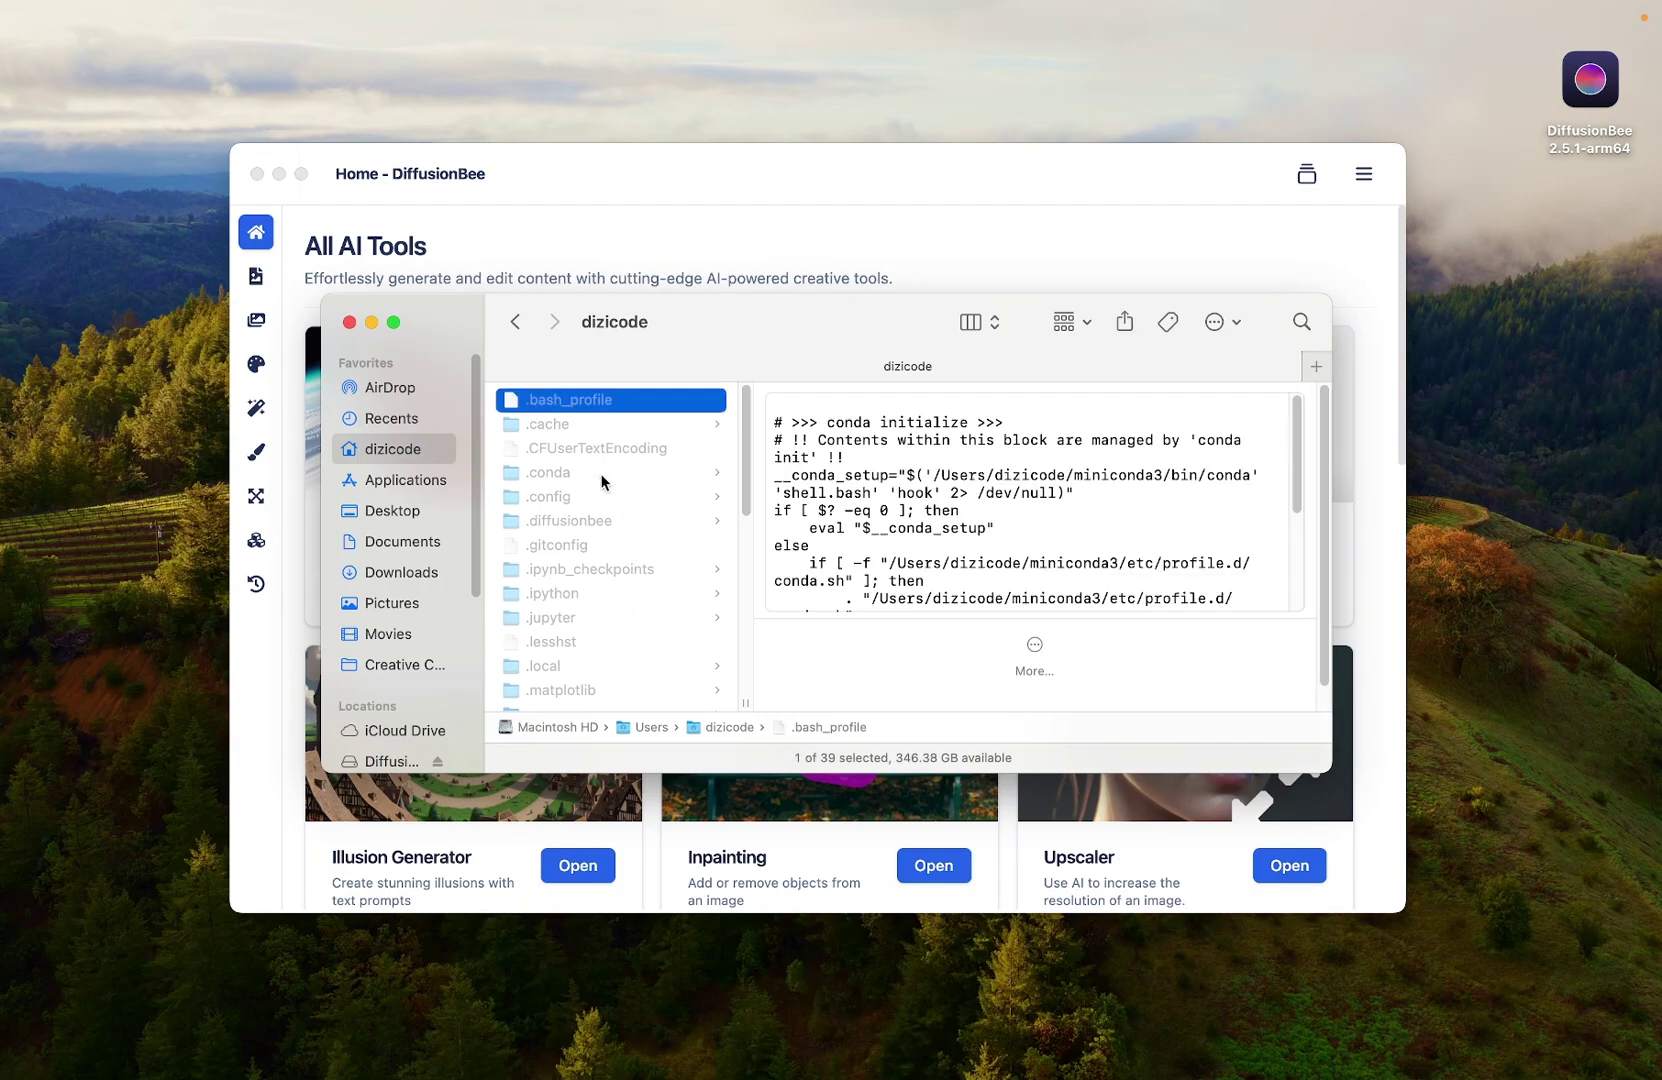
scroll(602, 488, down, 10)
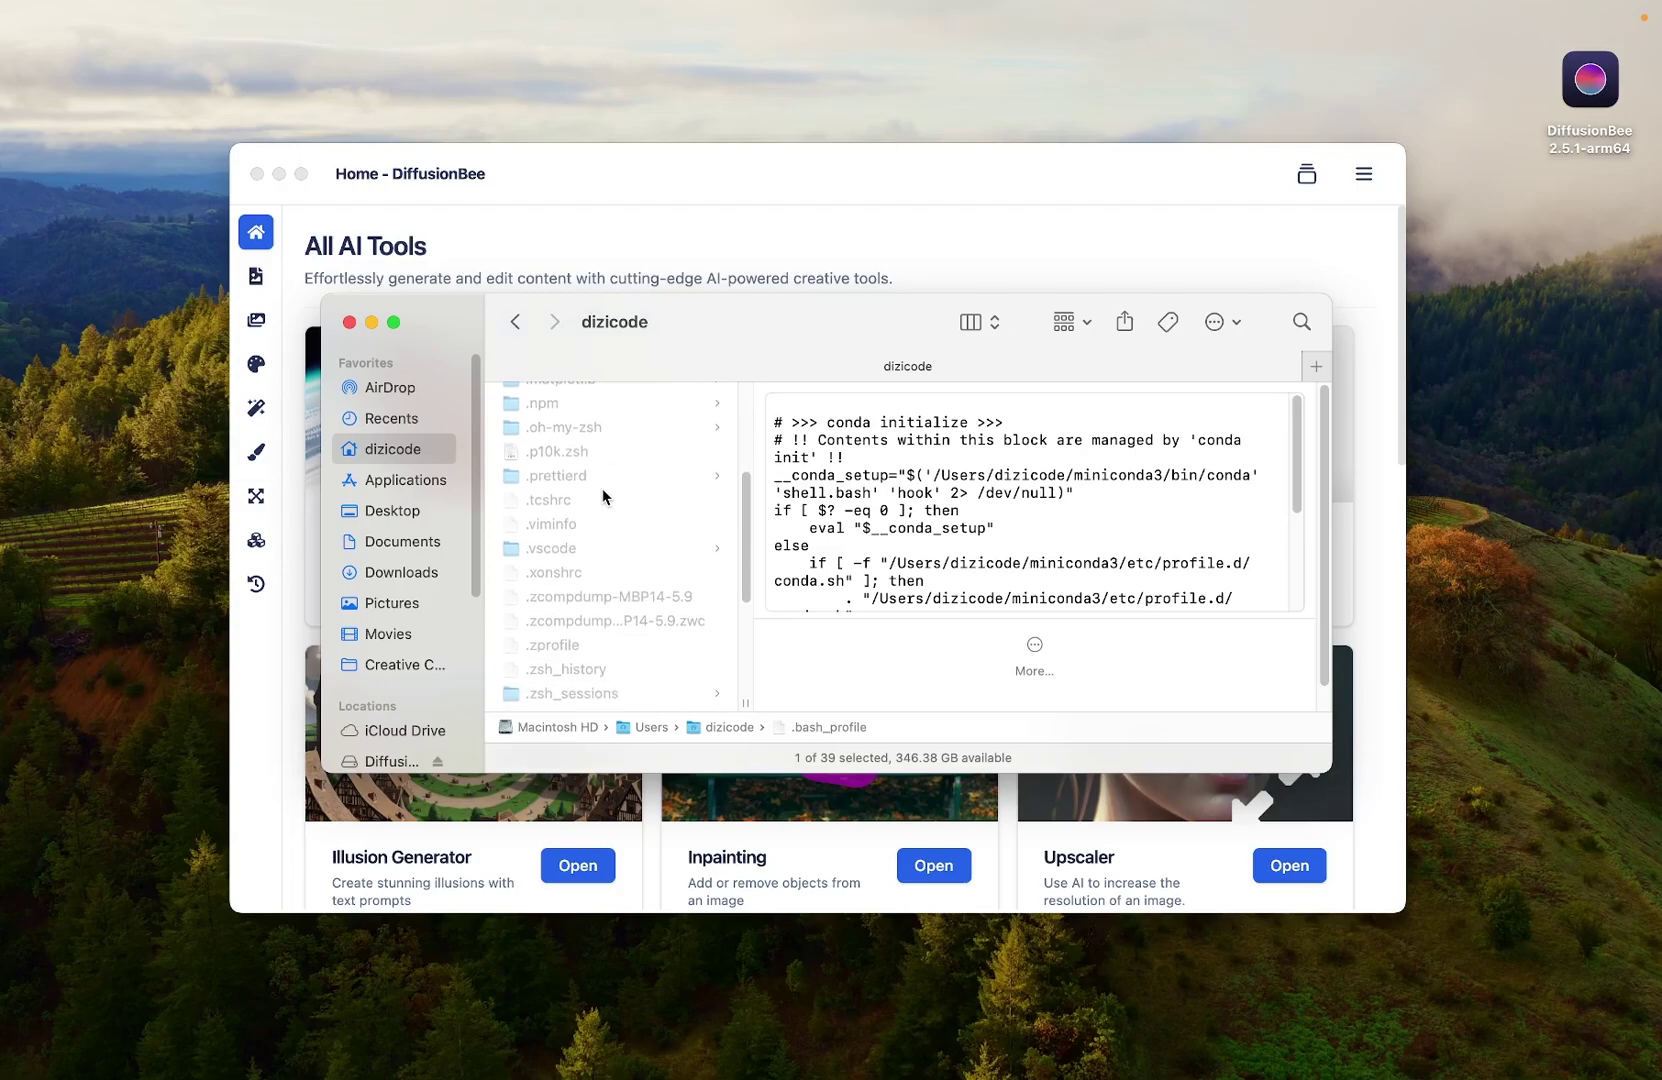
scroll(602, 488, up, 3)
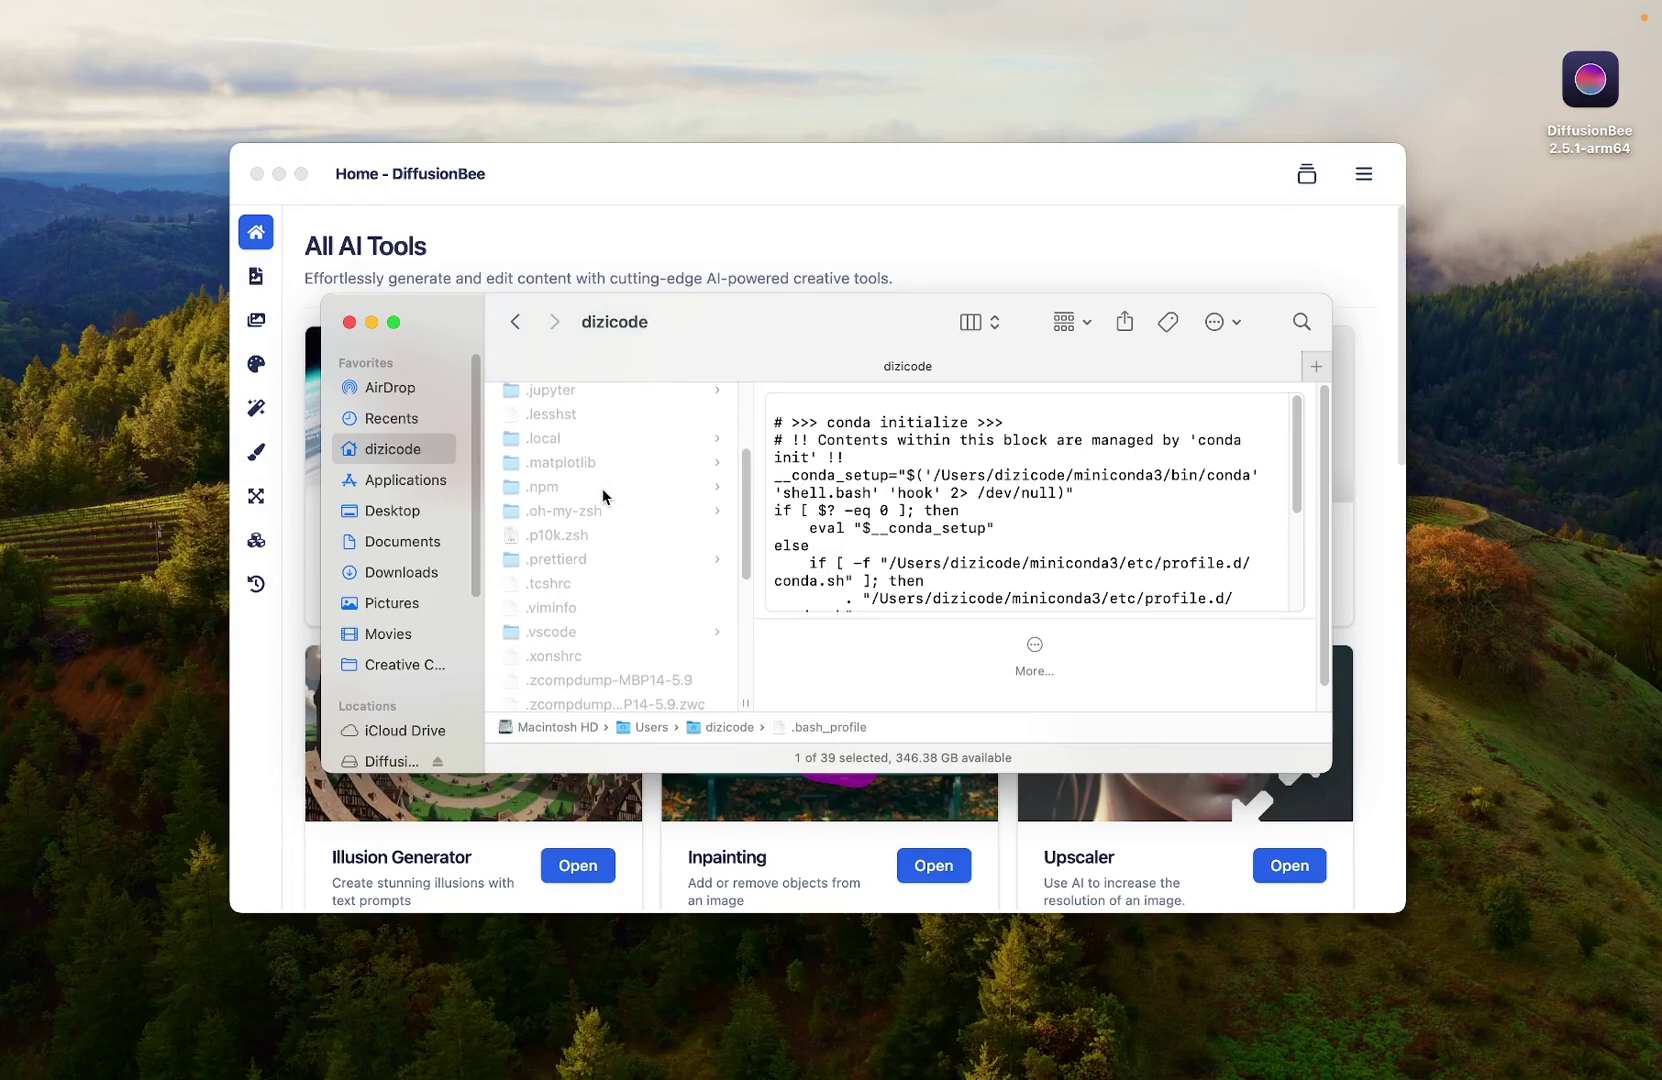
scroll(602, 496, down, 4)
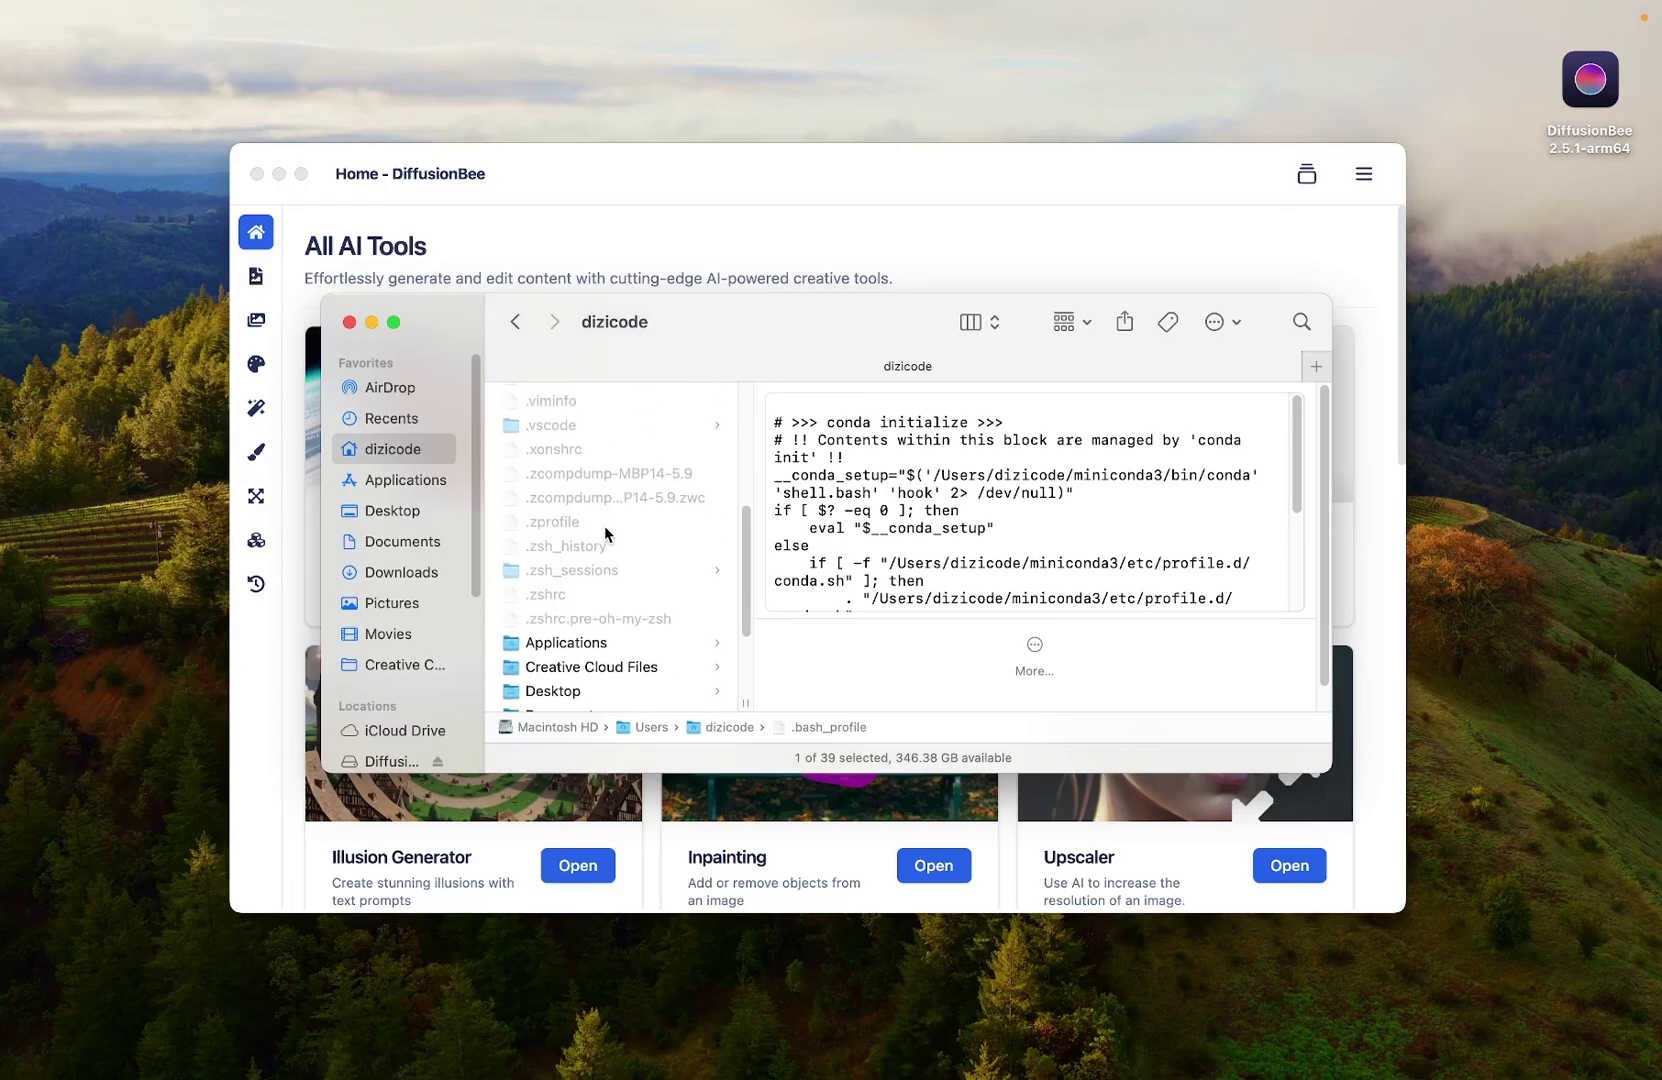
scroll(604, 530, up, 12)
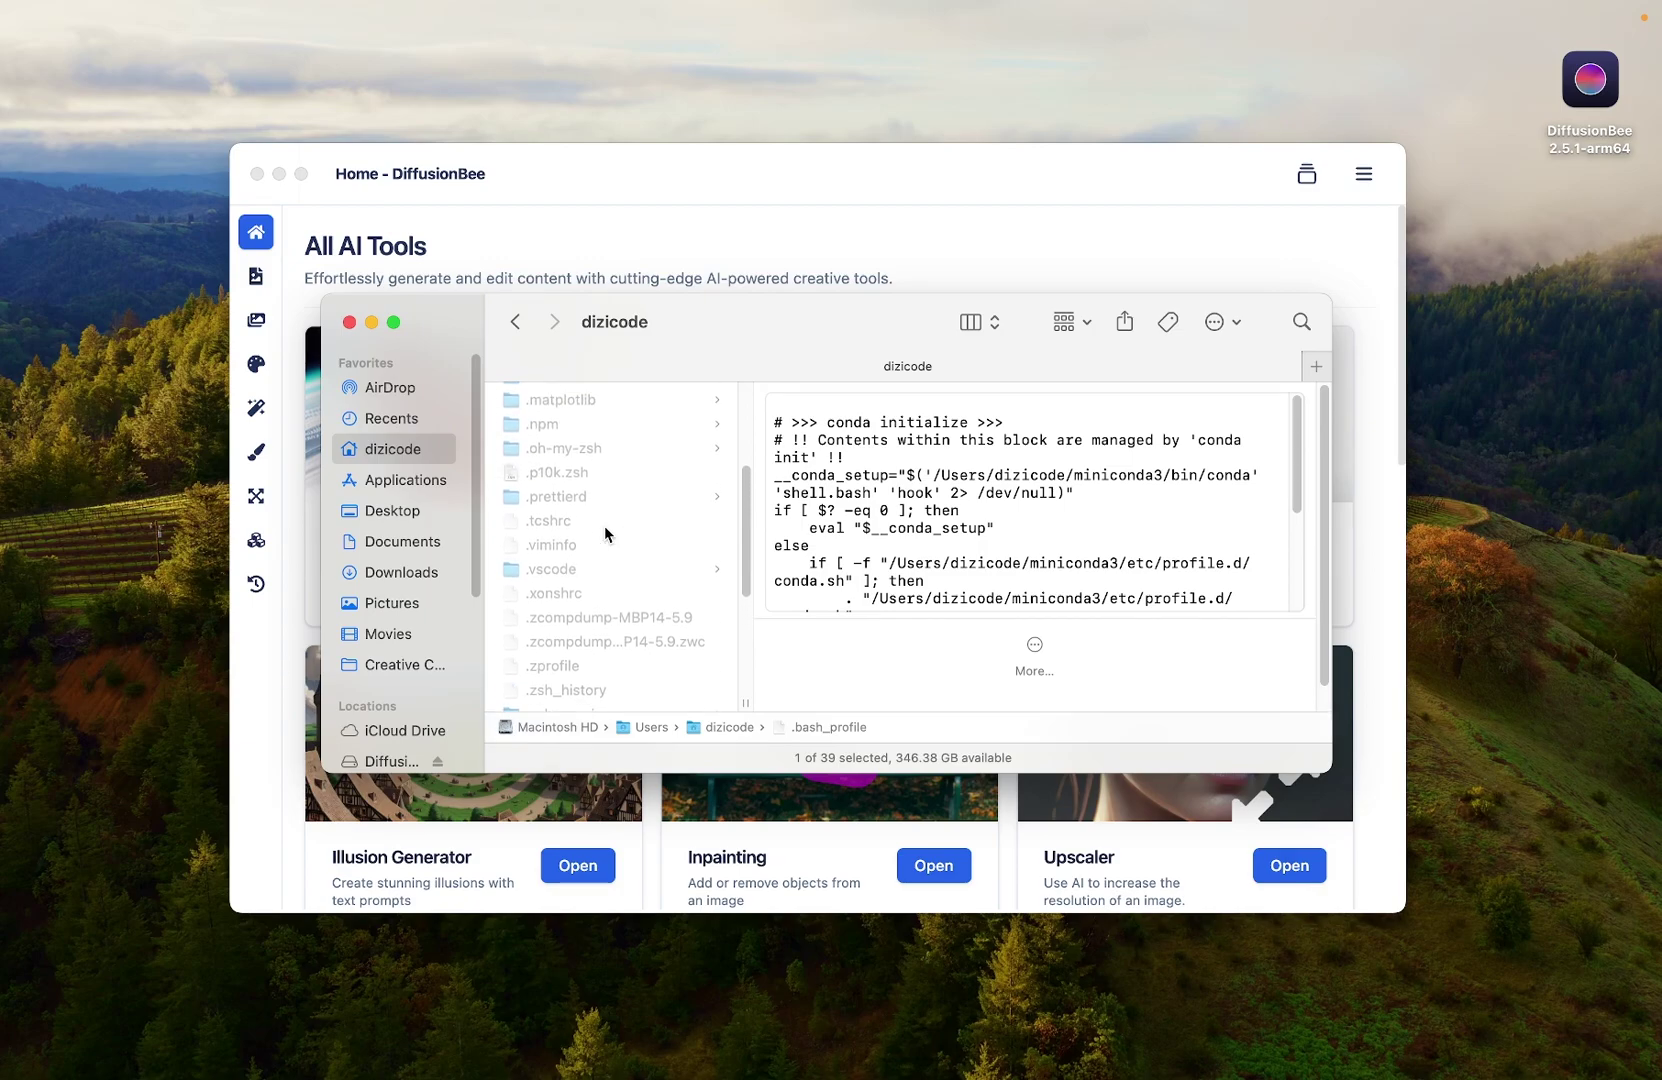
- Open the hidden .diffusionbee folder, select the Default_SDB_0.1 model file in downloaded_assets, and enlarge the Finder window to read its details
scroll(604, 525, up, 5)
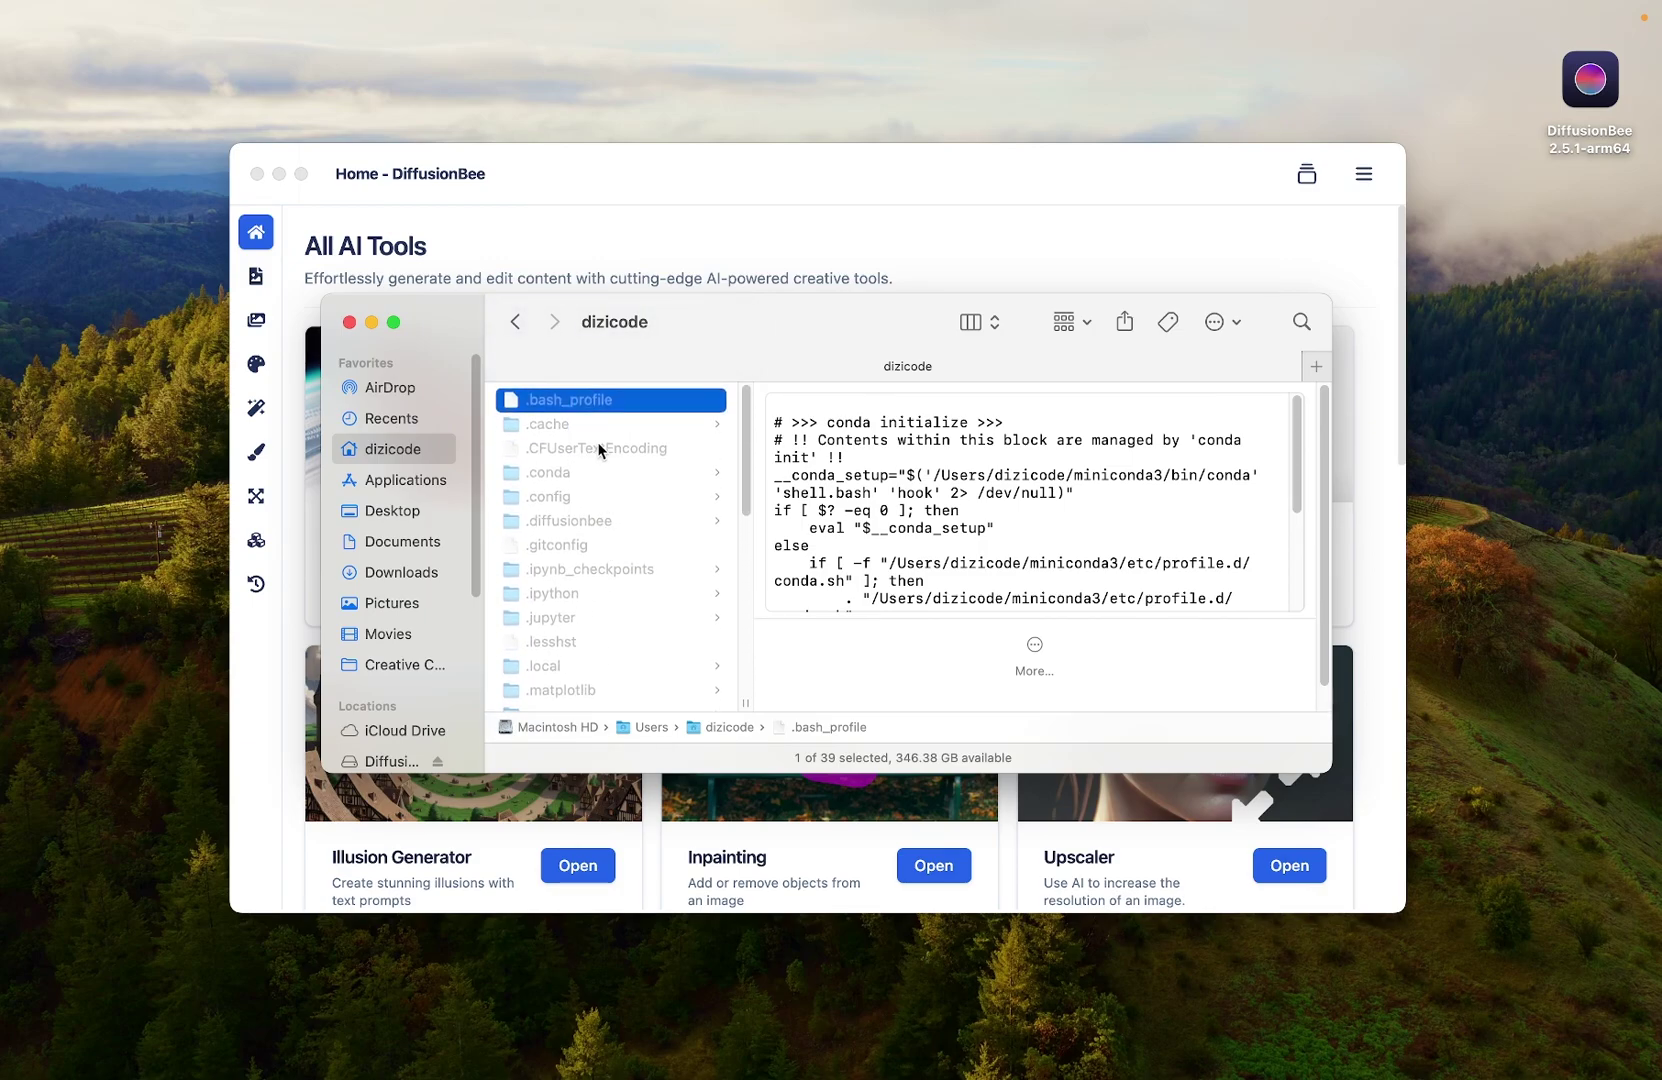
click(582, 524)
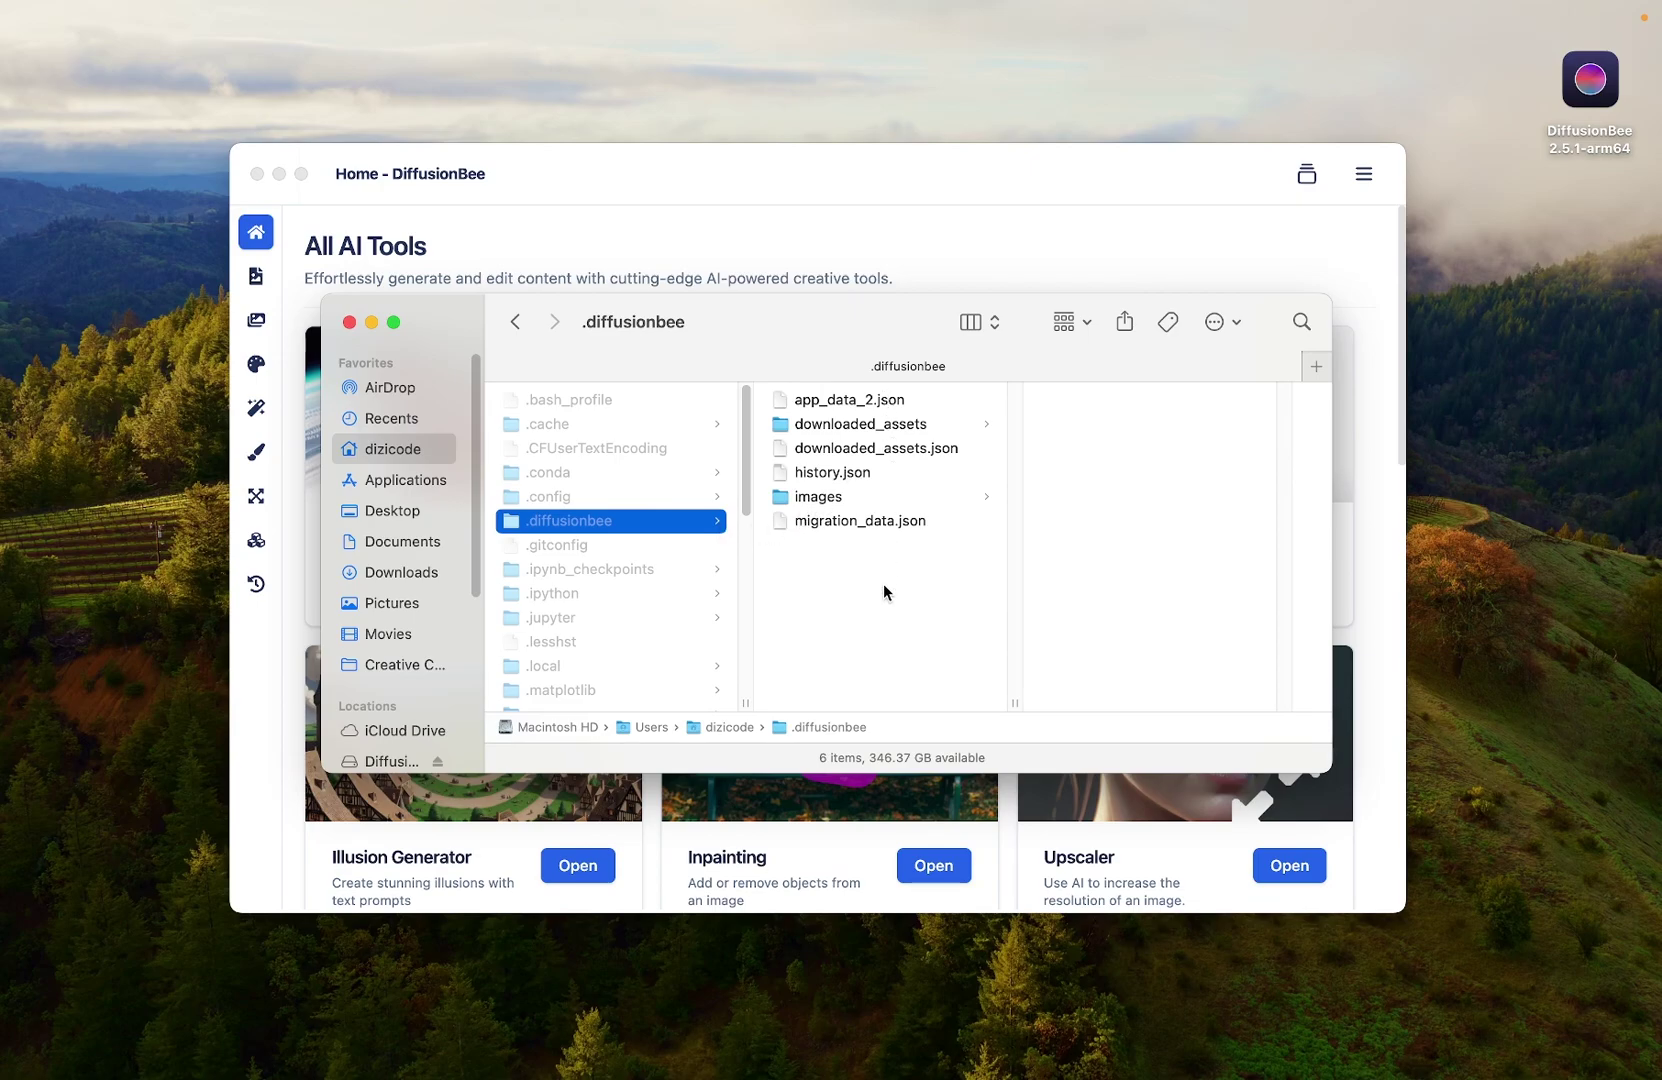
click(837, 427)
click(1095, 401)
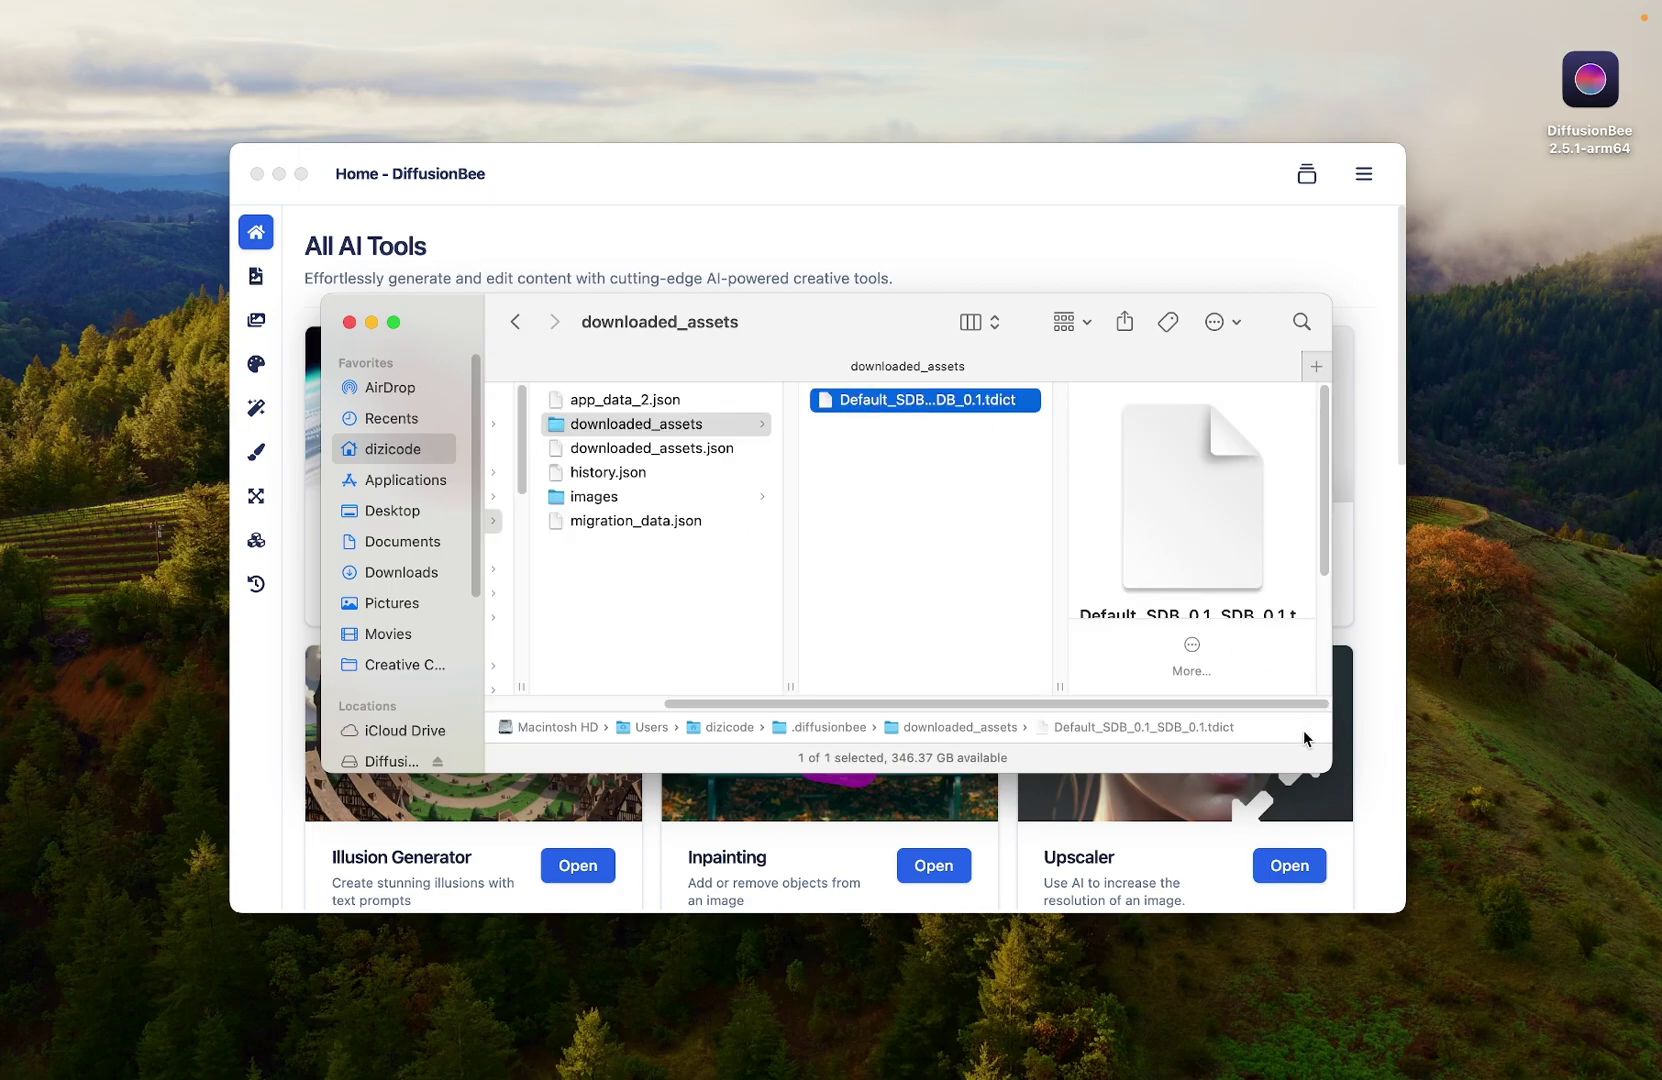
drag(1330, 771, 1411, 985)
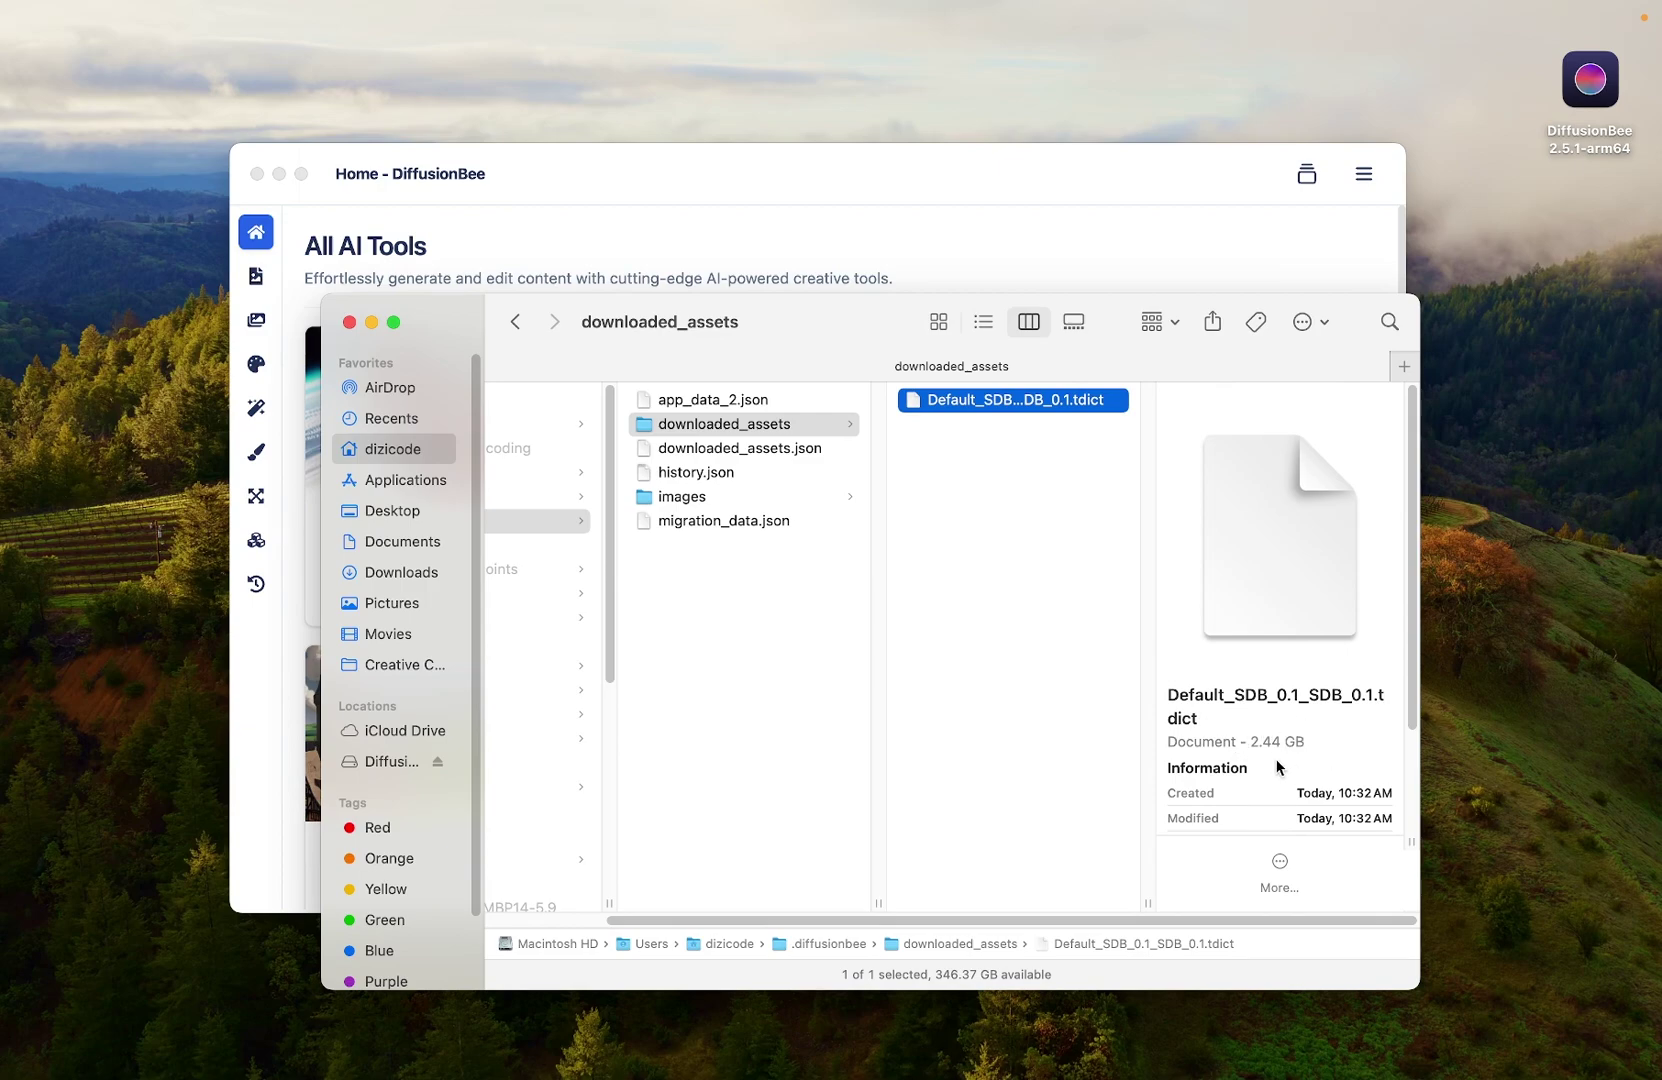
- Preview the generated mountain PNG in the images folder of .diffusionbee, and switch back to DiffusionBee's home page
click(752, 497)
click(983, 404)
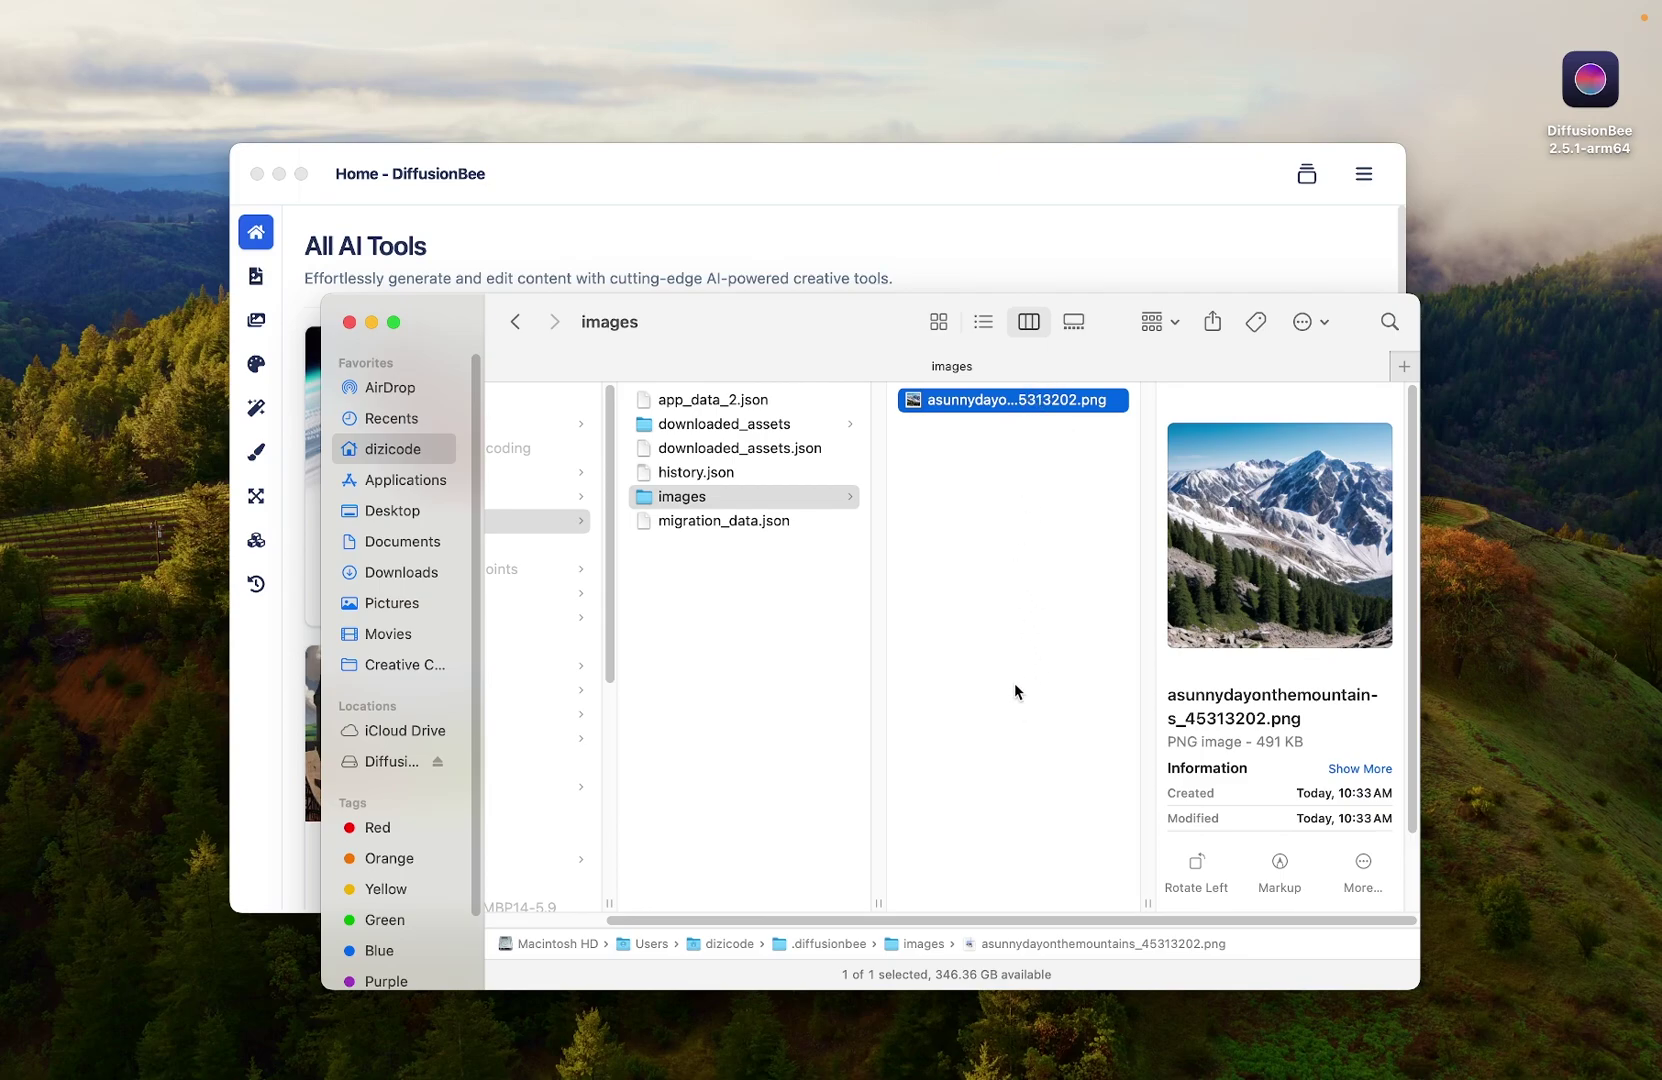
click(808, 648)
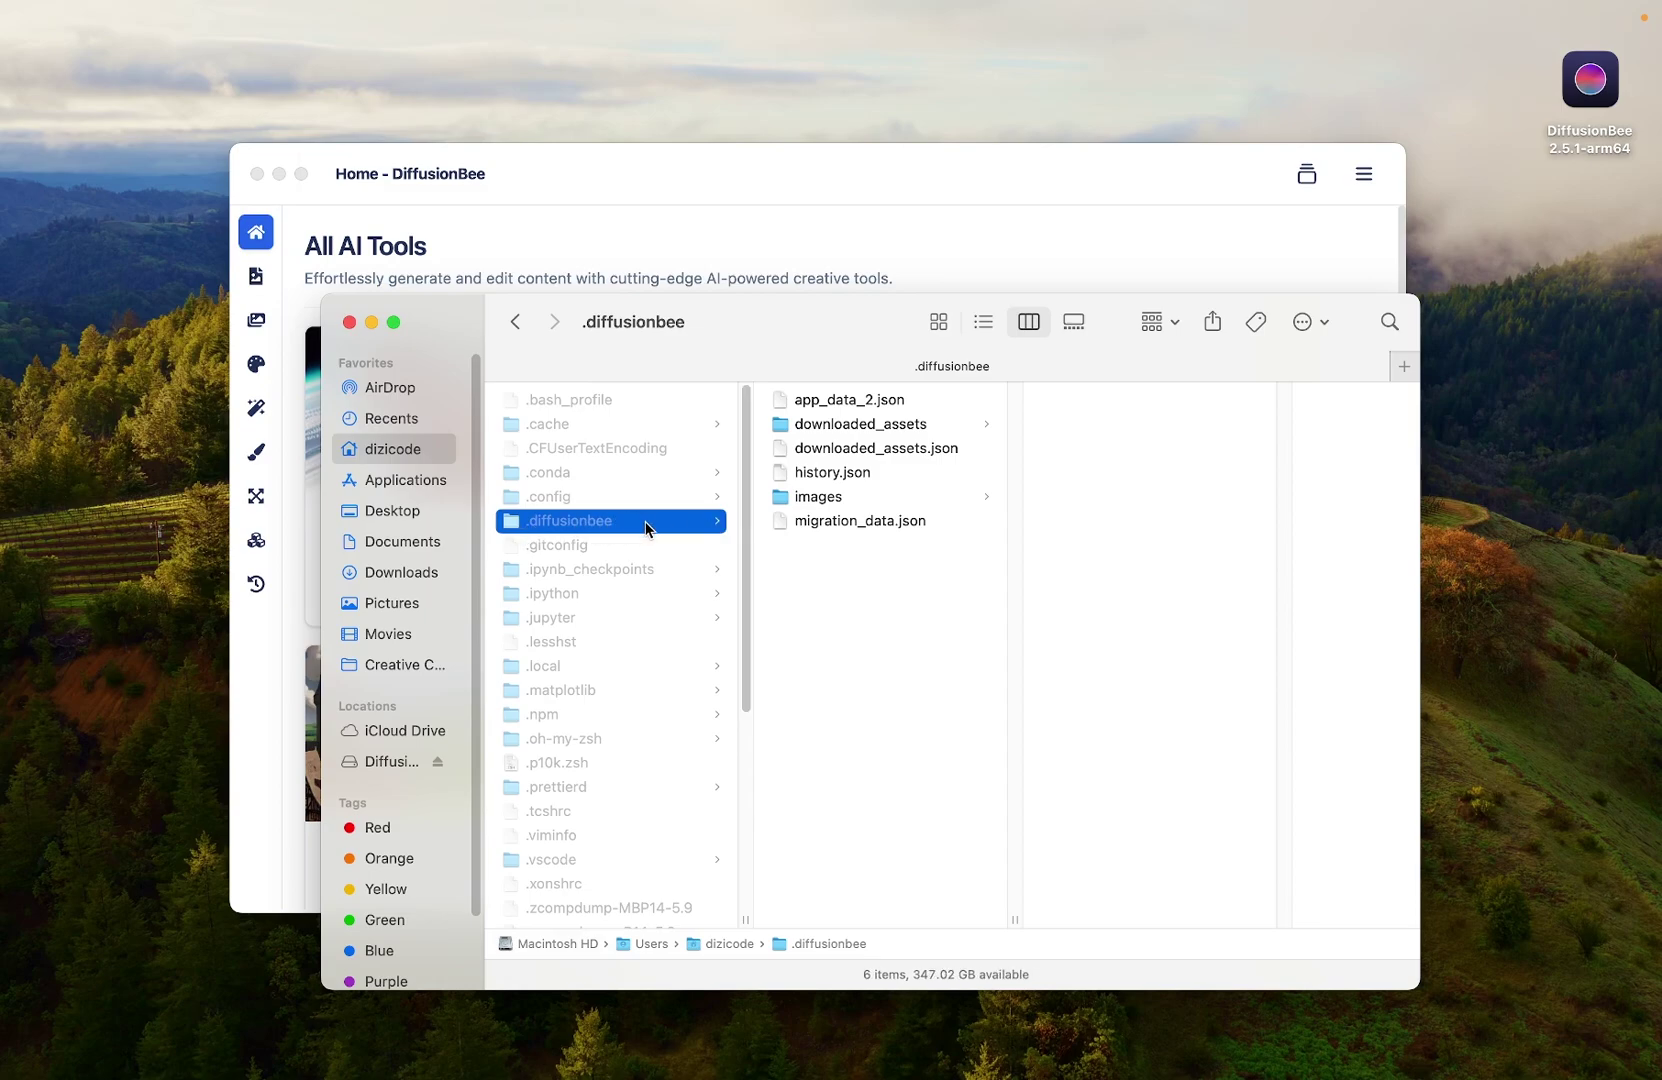
click(747, 170)
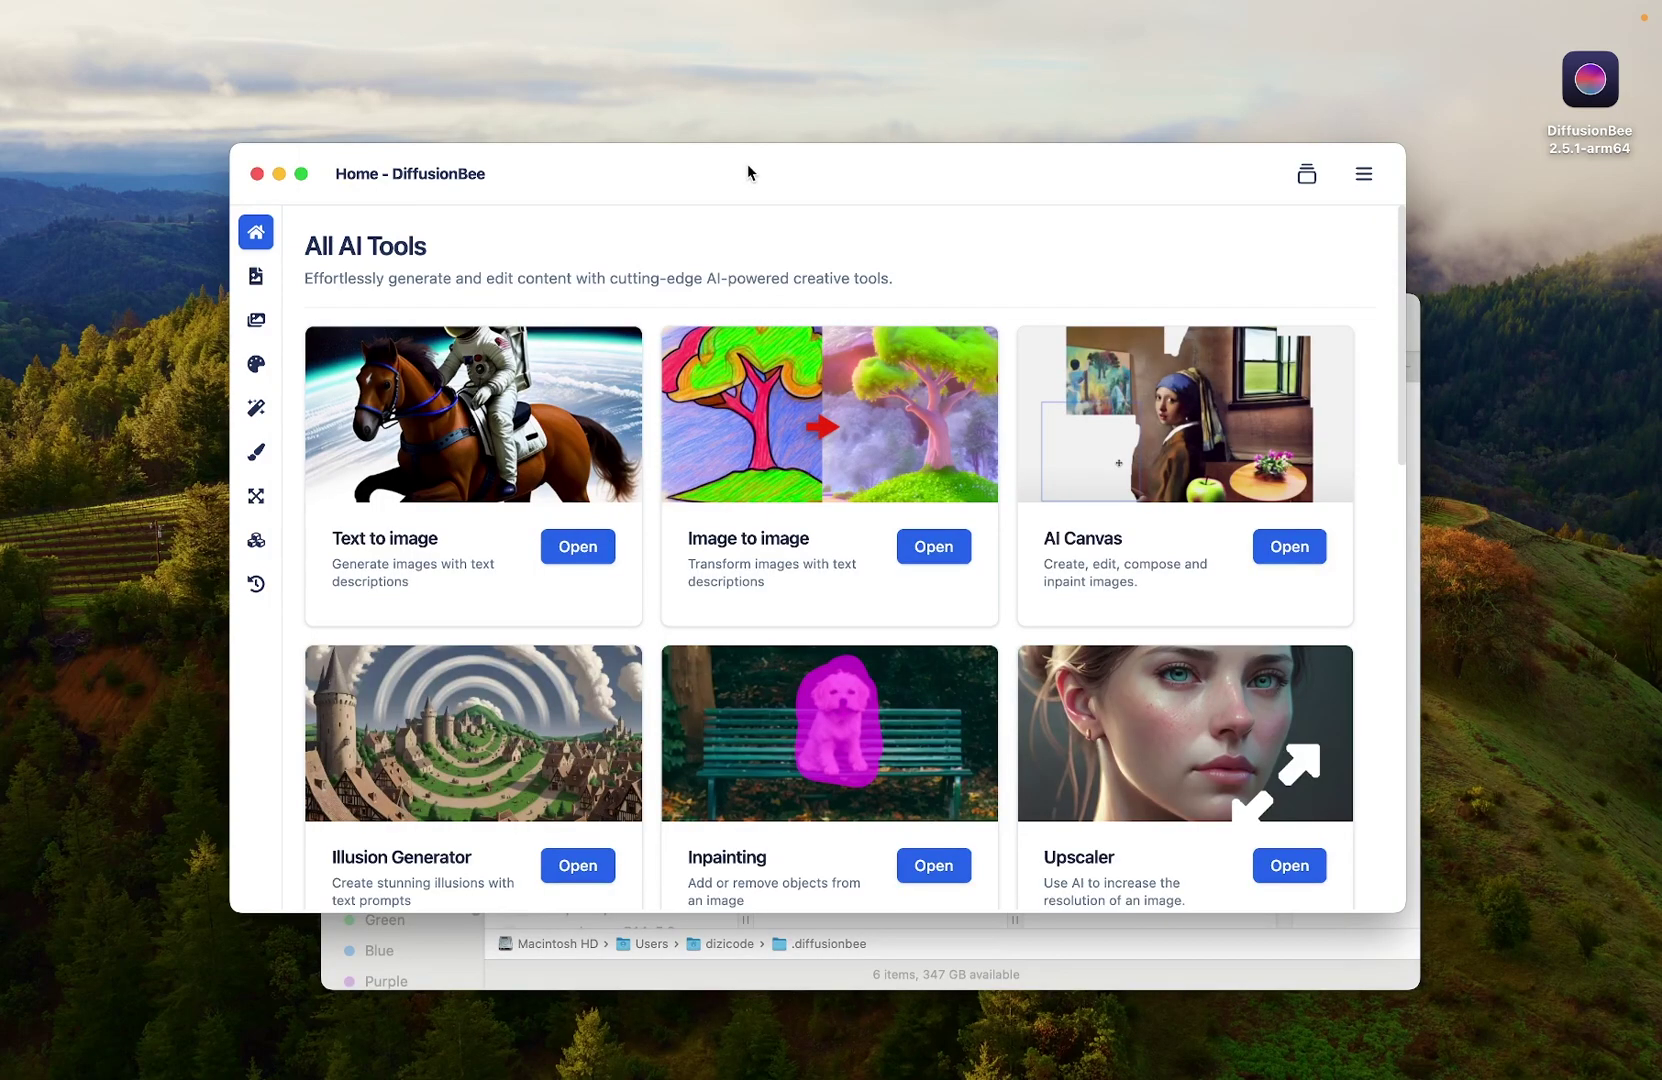